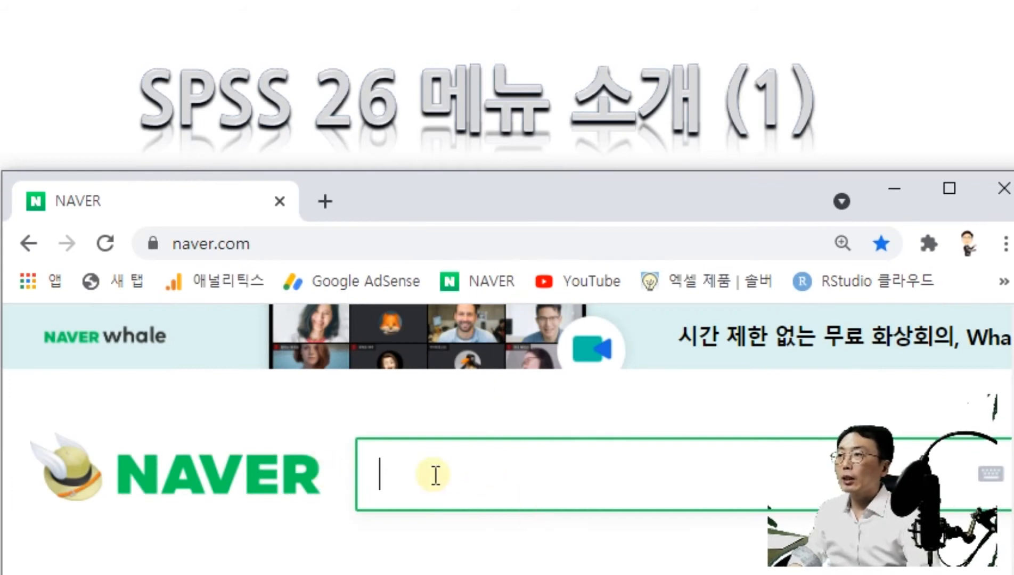
Search Naver for "사회조사분석사 카페" and open the 사회조사분석사 (S&Y) cafe at cafe.naver.com/statclub.
{"action": "type", "text": "t"}
{"action": "key", "text": "BackSpace"}
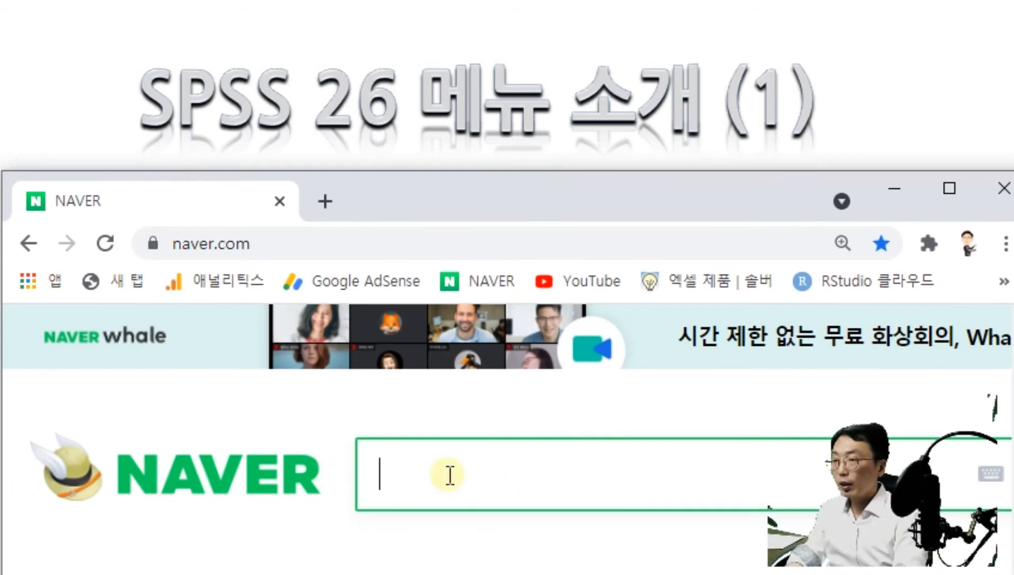
{"action": "type", "text": "사회조사분"}
{"action": "type", "text": "석사 카페"}
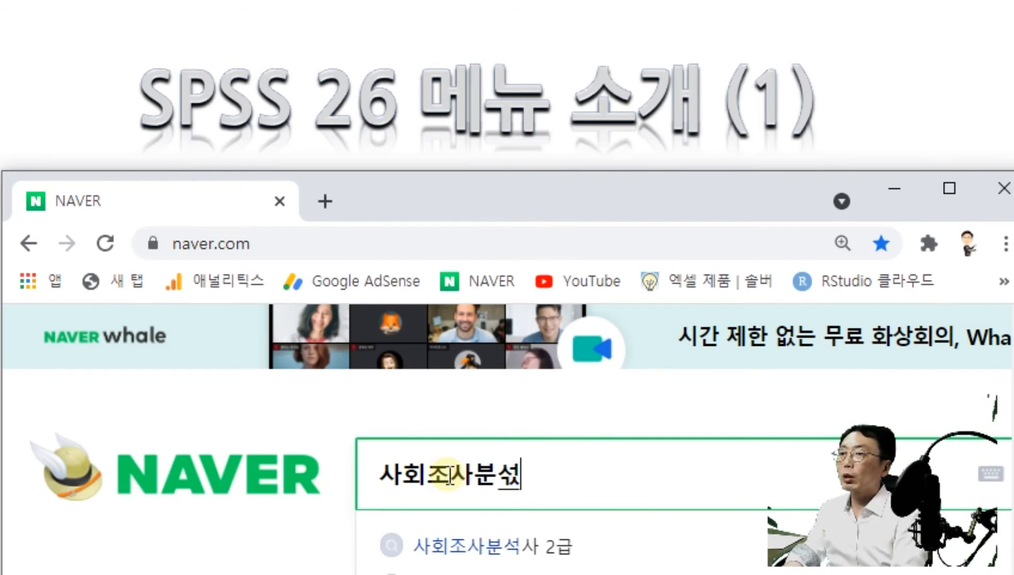
{"action": "key", "text": "Return"}
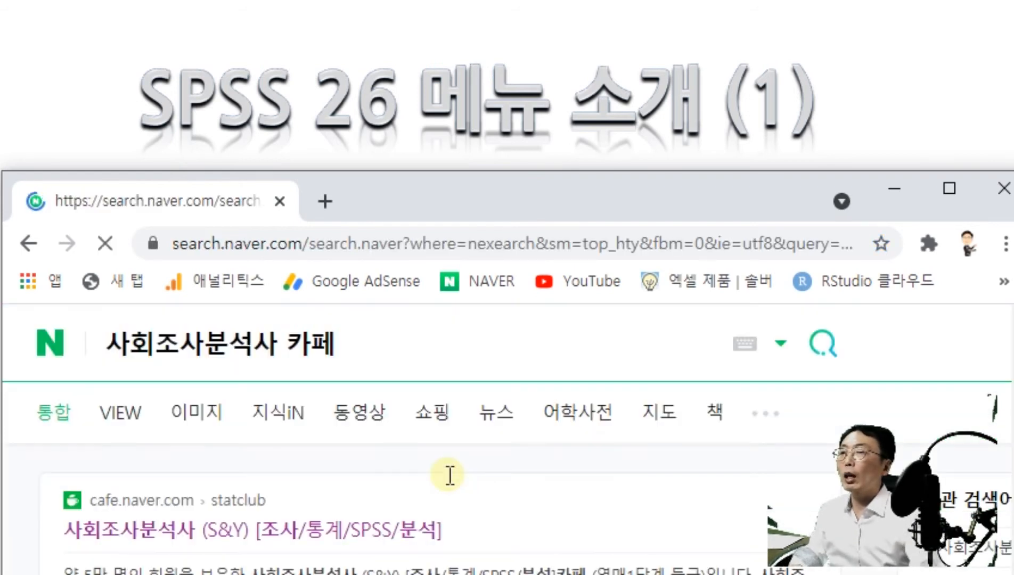
{"action": "left_click", "coordinate": [161, 527]}
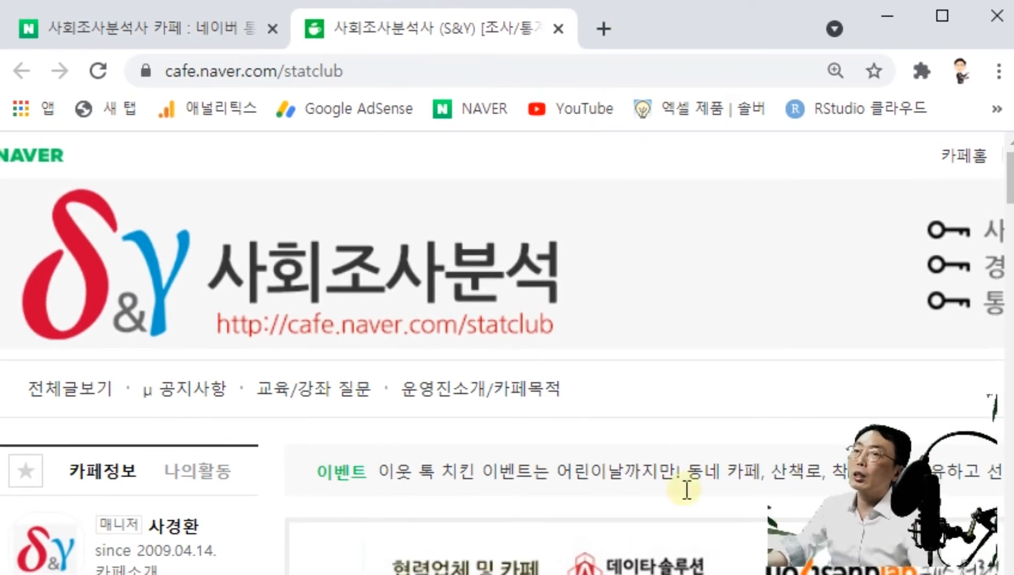
Expand the cafe's 2급 시험문제/풀이 section and open its 2급 작업 기출문제 board.
{"action": "mouse_move", "coordinate": [602, 574]}
{"action": "left_mouse_down"}
{"action": "mouse_move", "coordinate": [602, 552]}
{"action": "mouse_move", "coordinate": [602, 573]}
{"action": "left_mouse_up"}
{"action": "scroll", "coordinate": [415, 472], "scroll_direction": "down", "scroll_amount": 5}
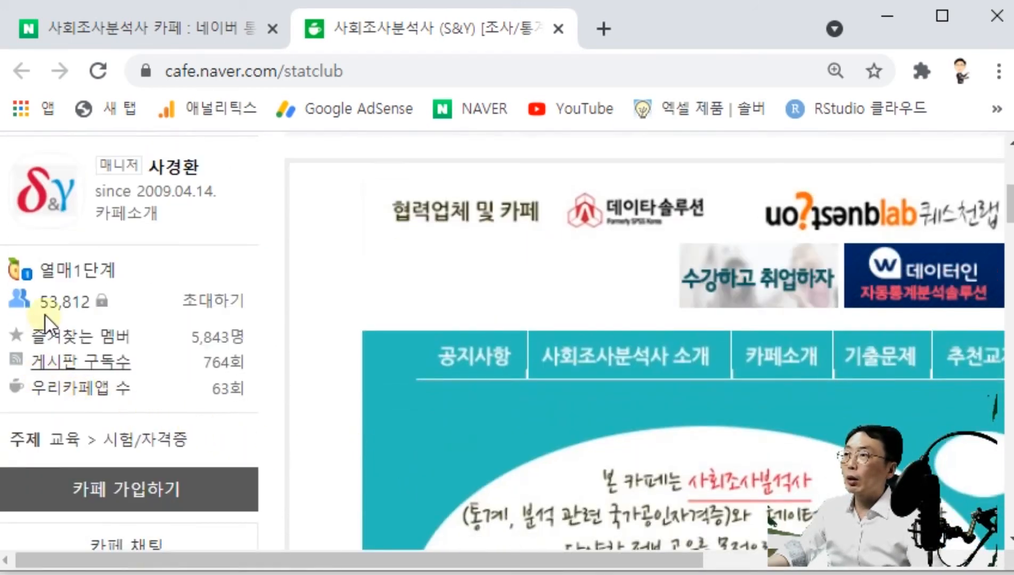
{"action": "scroll", "coordinate": [93, 405], "scroll_direction": "down", "scroll_amount": 2}
{"action": "scroll", "coordinate": [93, 413], "scroll_direction": "down", "scroll_amount": 4}
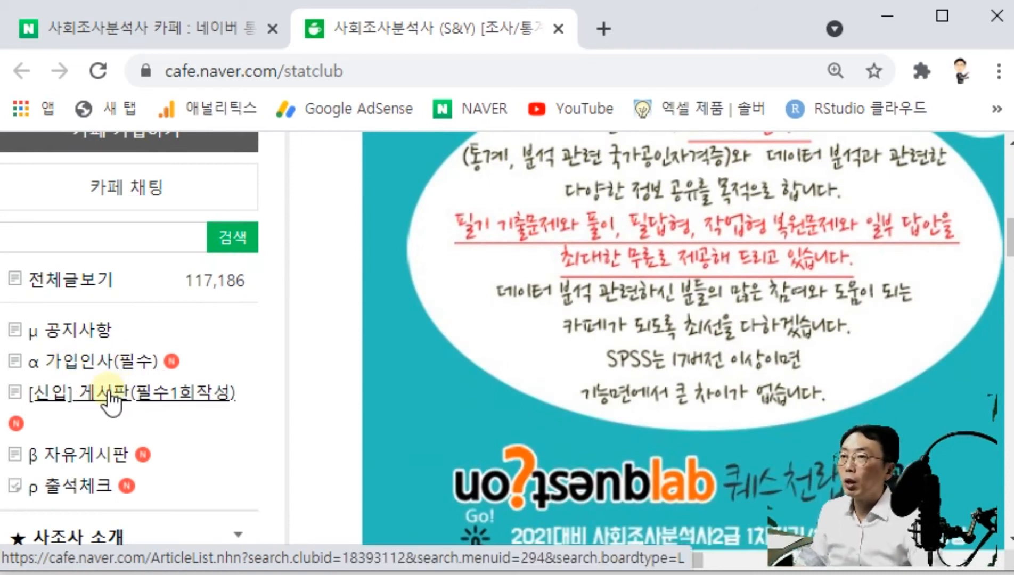
{"action": "scroll", "coordinate": [113, 401], "scroll_direction": "down", "scroll_amount": 4}
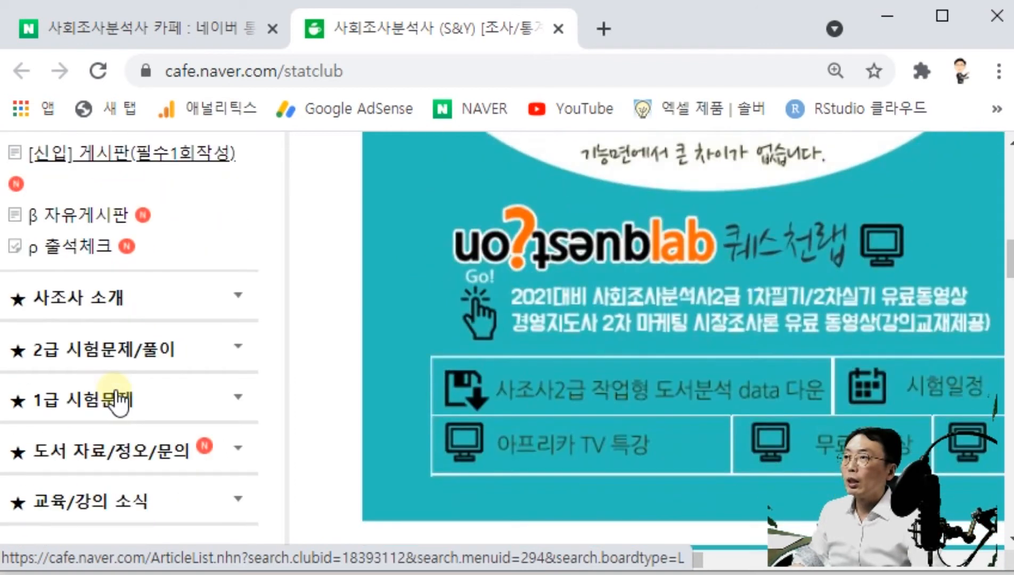
{"action": "left_click", "coordinate": [141, 354]}
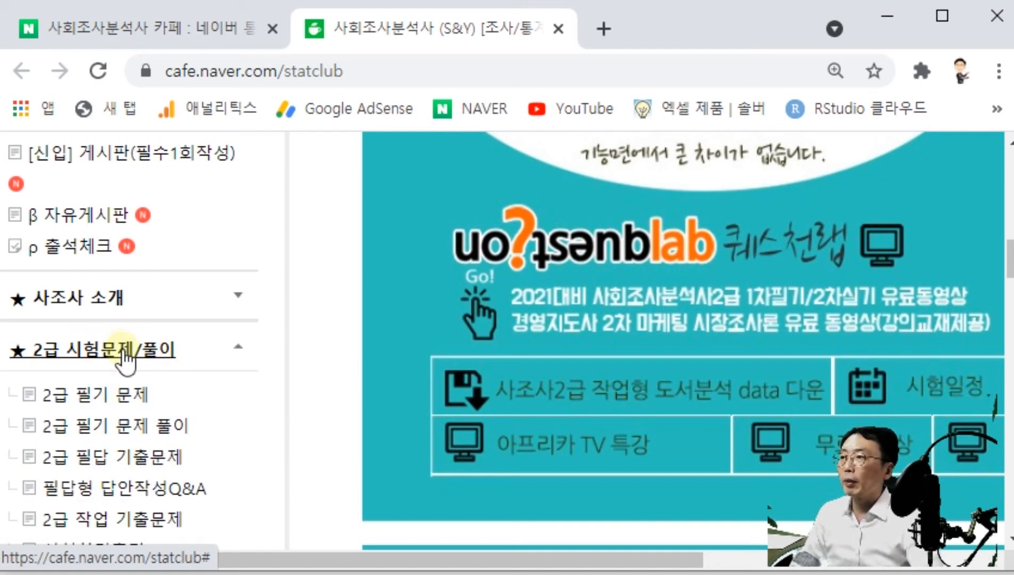
{"action": "scroll", "coordinate": [124, 482], "scroll_direction": "down", "scroll_amount": 2}
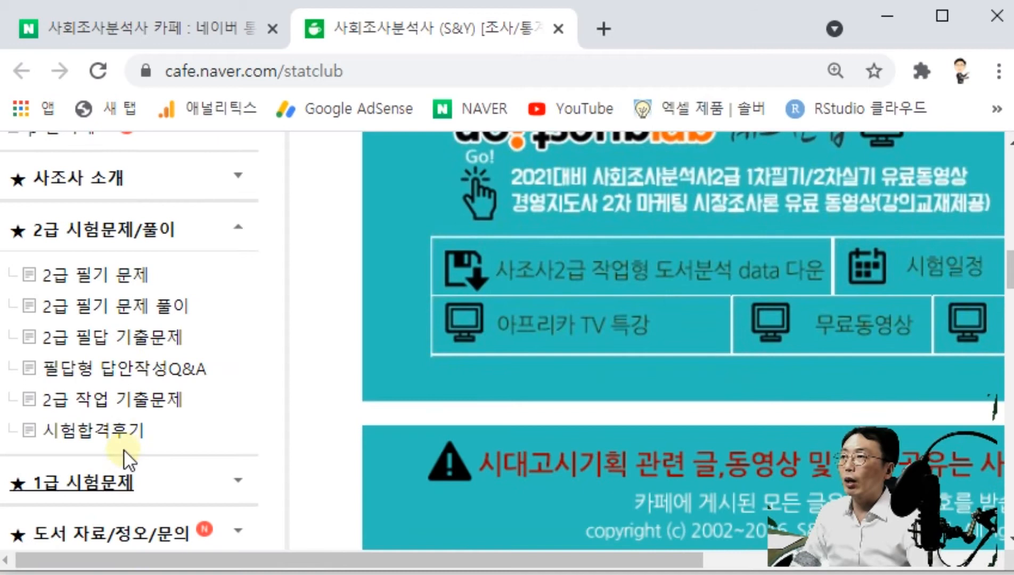
{"action": "left_click", "coordinate": [122, 401]}
Open the post "2020년 1회 오전 사업체 총합 구하는 문제" and sign in with the account ID and password.
{"action": "scroll", "coordinate": [232, 394], "scroll_direction": "down", "scroll_amount": 10}
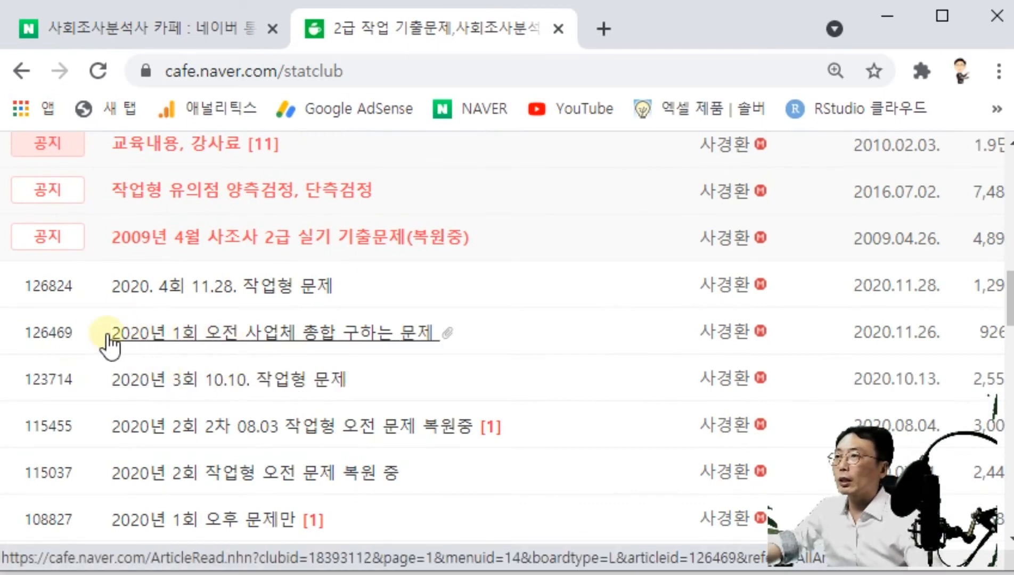
{"action": "left_click", "coordinate": [273, 336]}
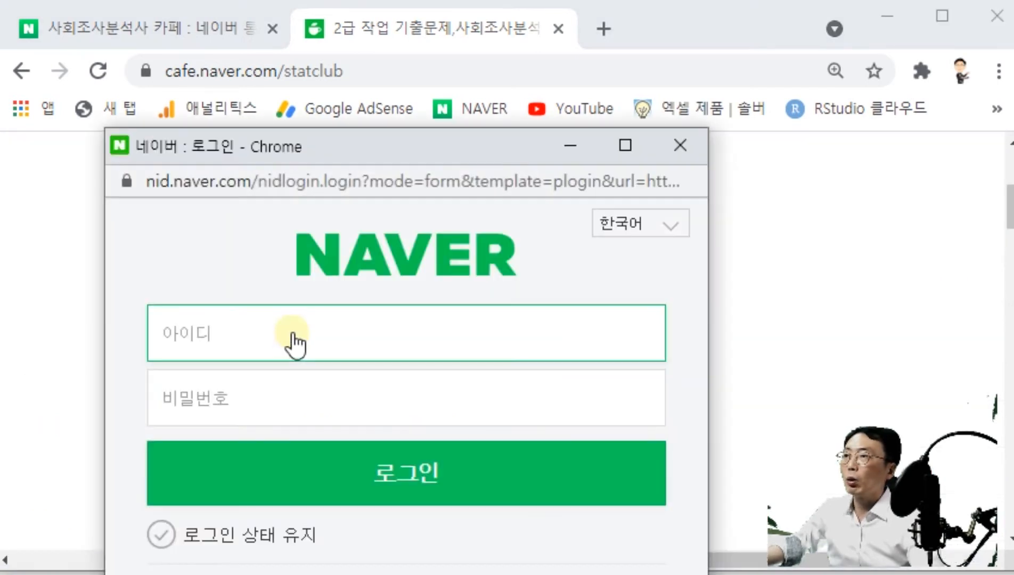
{"action": "left_click_drag", "start_coordinate": [328, 147], "coordinate": [426, 574]}
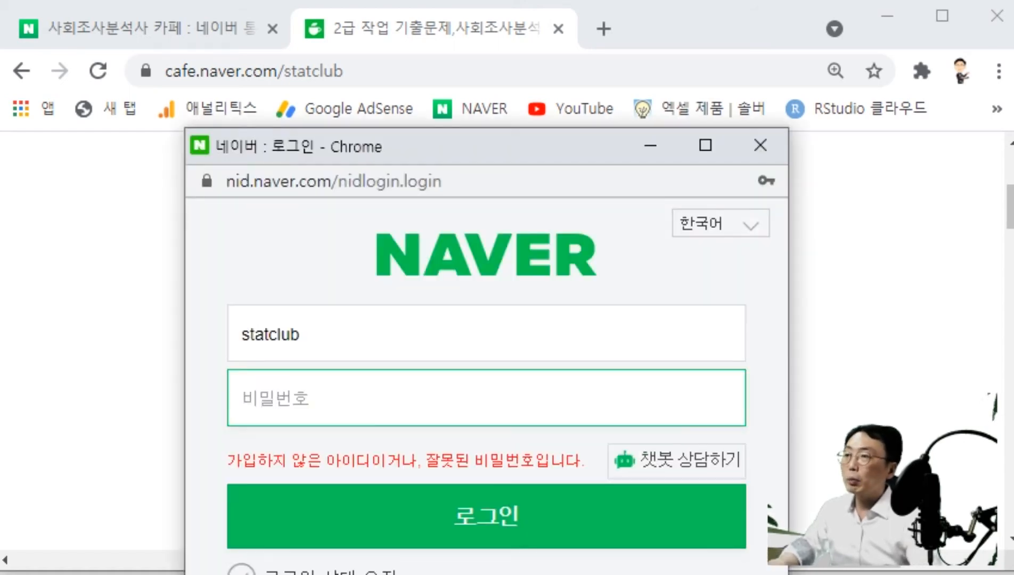
{"action": "left_click_drag", "start_coordinate": [491, 150], "coordinate": [1, 151]}
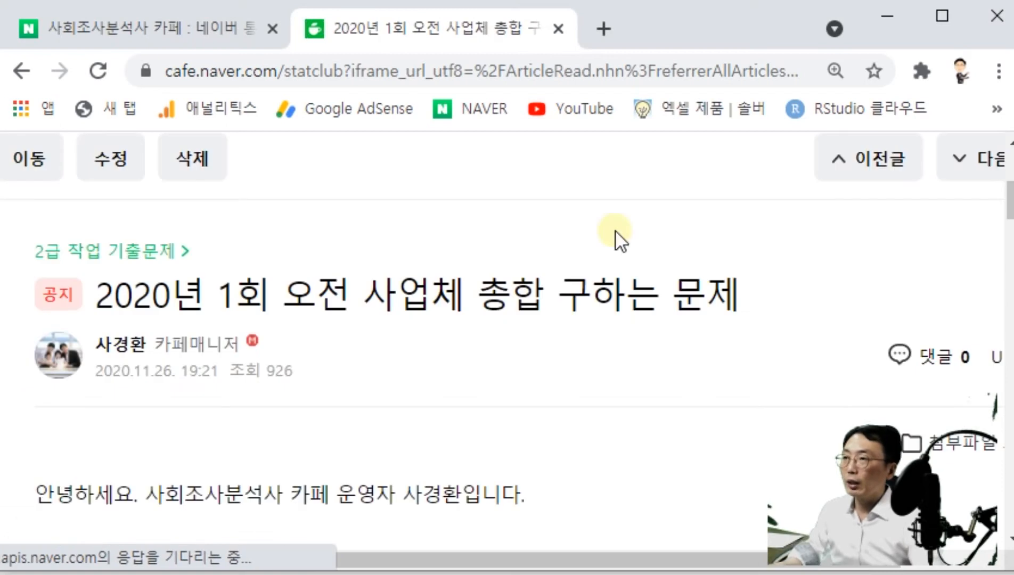
Display the post's attachment list with the save options for 2020_01.zip.
{"action": "scroll", "coordinate": [546, 202], "scroll_direction": "down", "scroll_amount": 1}
{"action": "scroll", "coordinate": [729, 331], "scroll_direction": "down", "scroll_amount": 2}
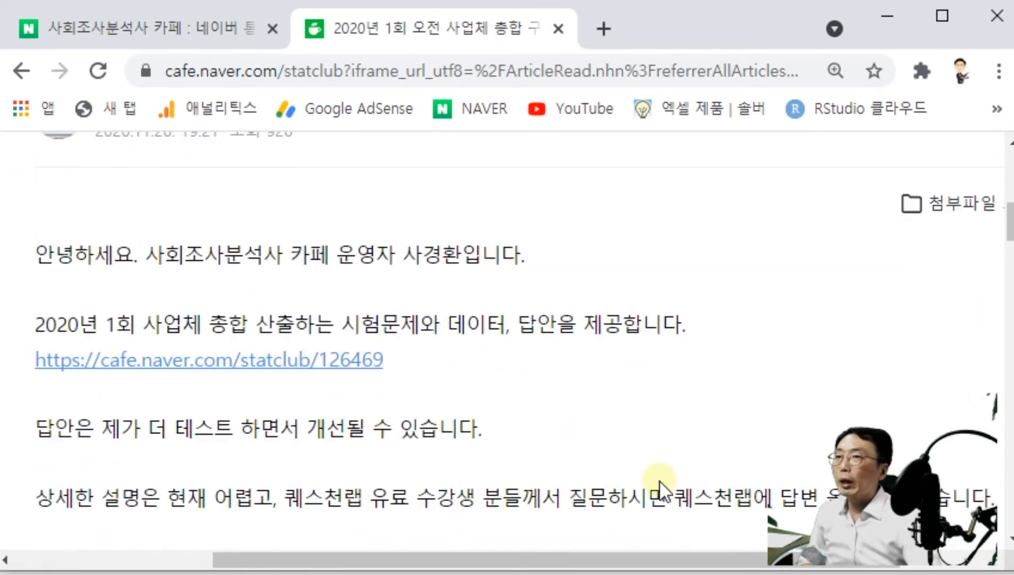
{"action": "left_click_drag", "start_coordinate": [656, 559], "coordinate": [740, 558]}
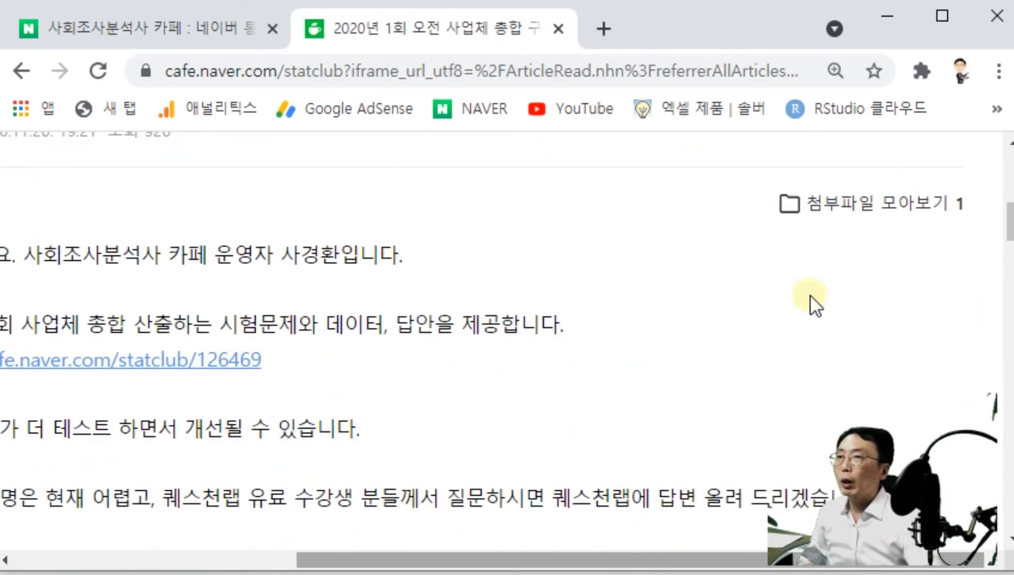
{"action": "left_click", "coordinate": [848, 205]}
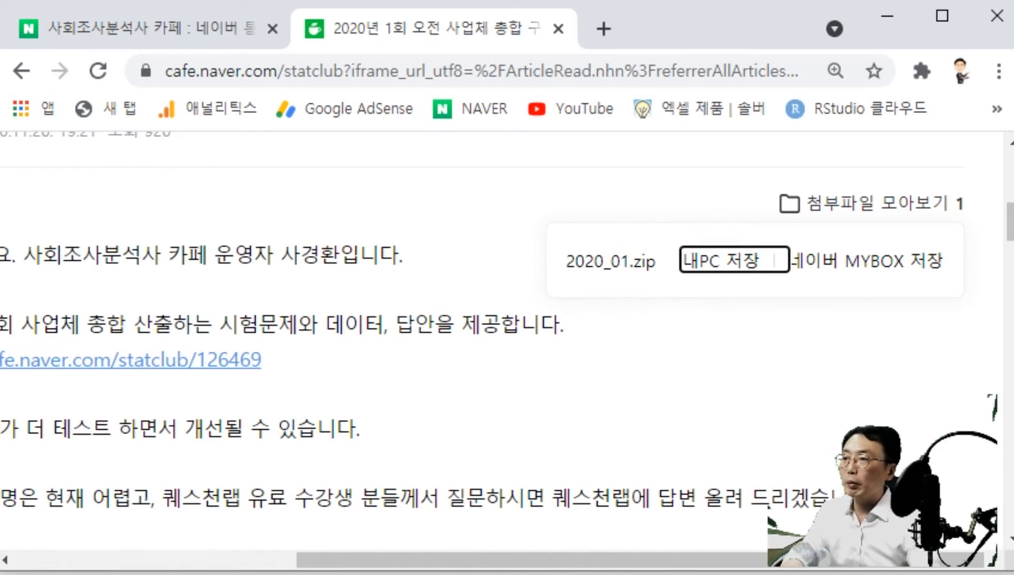
Switch to File Explorer, review the zip and PDF files in the 2020_01 folder, and open its 2020_01_01_data subfolder.
{"action": "key", "text": "alt+Tab"}
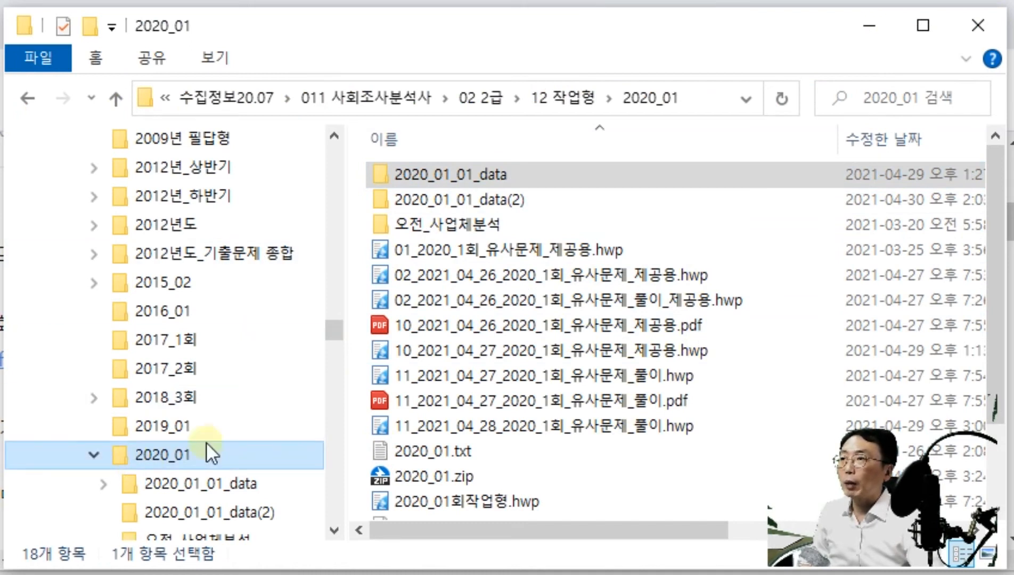
{"action": "scroll", "coordinate": [267, 413], "scroll_direction": "down", "scroll_amount": 1}
{"action": "left_click", "coordinate": [427, 474]}
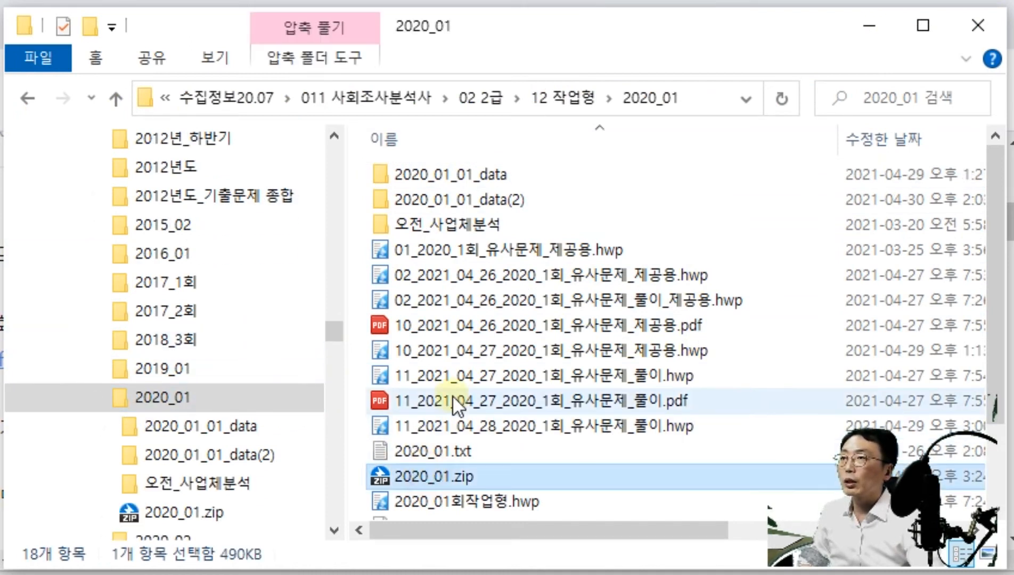
{"action": "left_click", "coordinate": [450, 394]}
{"action": "left_click", "coordinate": [453, 325], "text": "ctrl"}
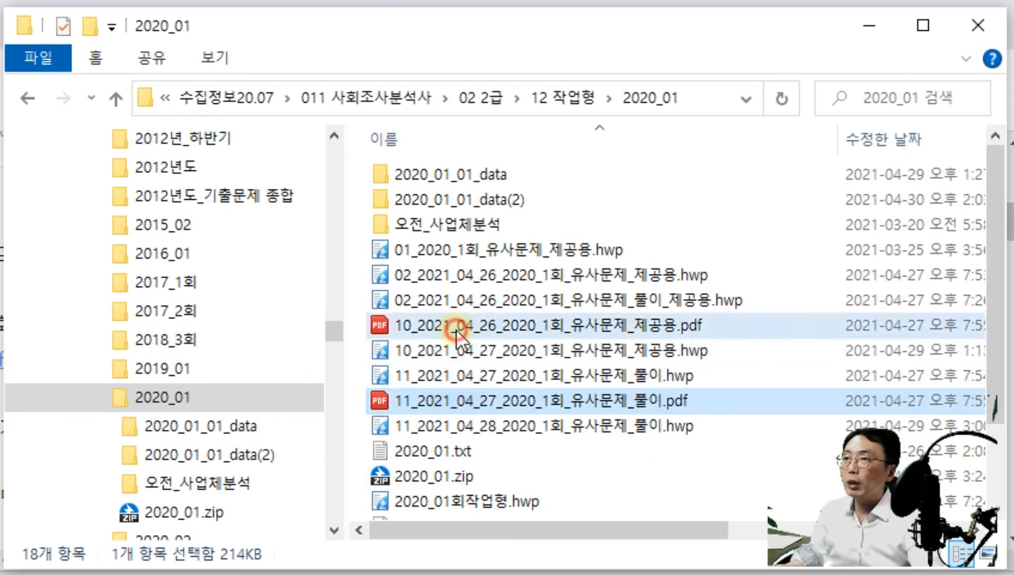
{"action": "left_click", "coordinate": [436, 175]}
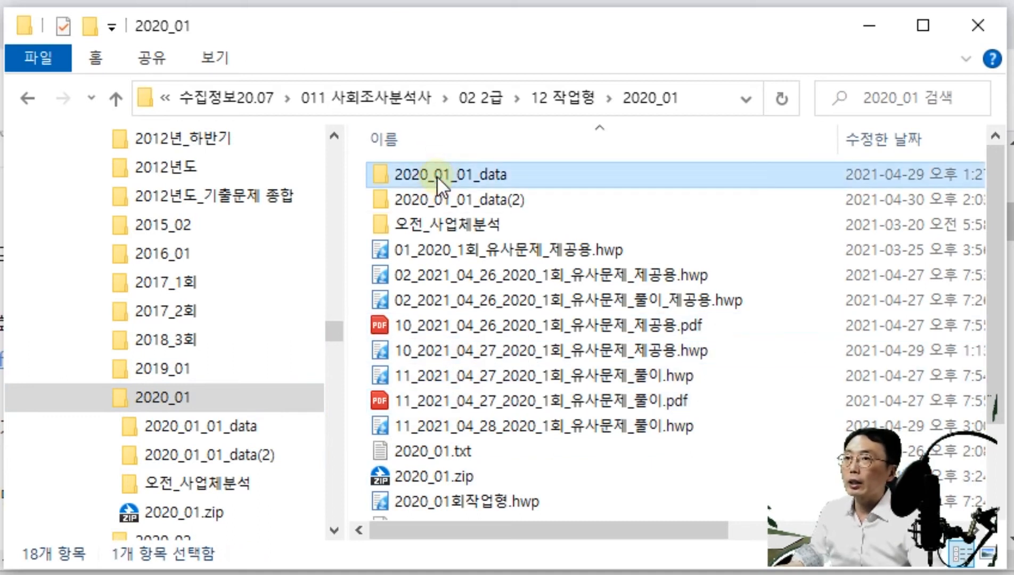
{"action": "double_click", "coordinate": [437, 176]}
Review the 2020_01_01.txt and 2020_01_01_ANSI.txt data files, and open the spss subfolder.
{"action": "left_click", "coordinate": [399, 204]}
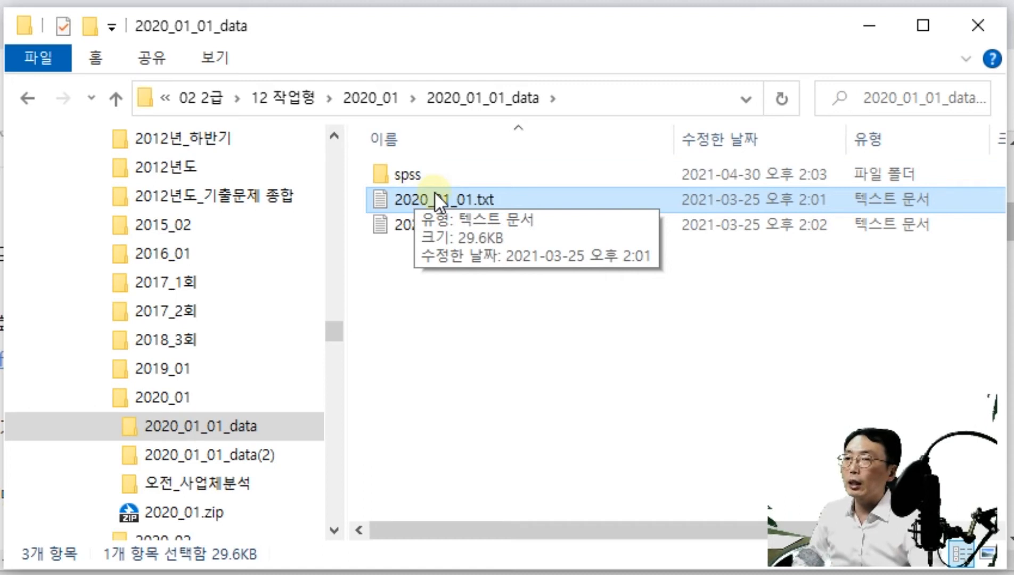
{"action": "left_click", "coordinate": [427, 290]}
{"action": "left_click", "coordinate": [432, 223]}
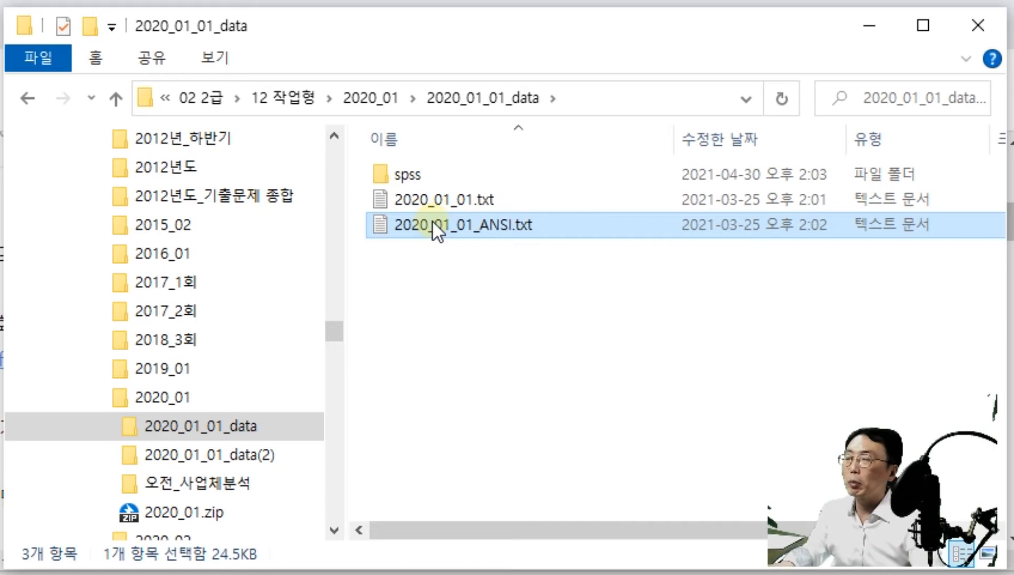
{"action": "double_click", "coordinate": [429, 176]}
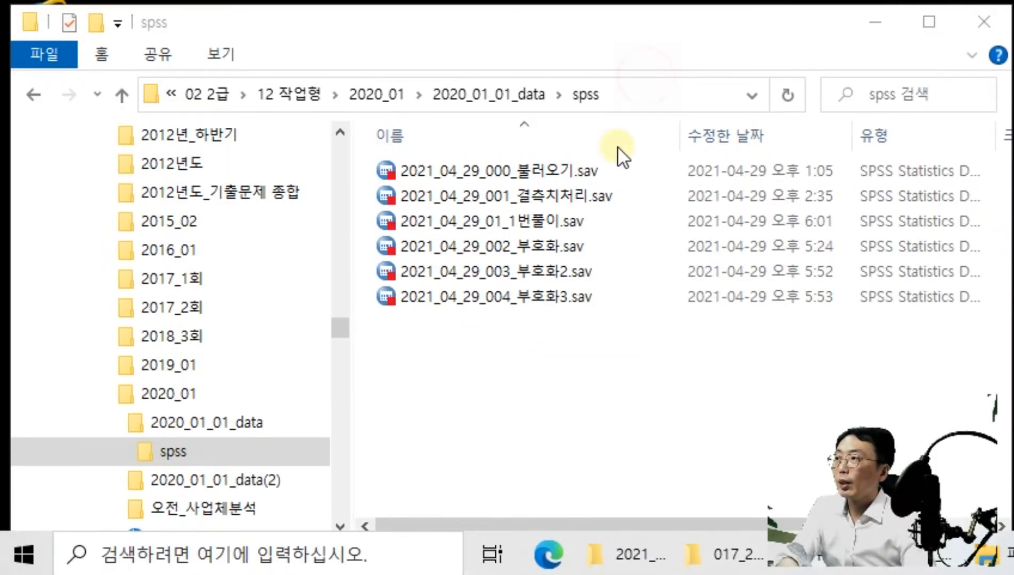
Find and launch IBM SPSS Statistics 26 by searching Windows for "spss", and dismiss its welcome dialog.
{"action": "left_click", "coordinate": [176, 568]}
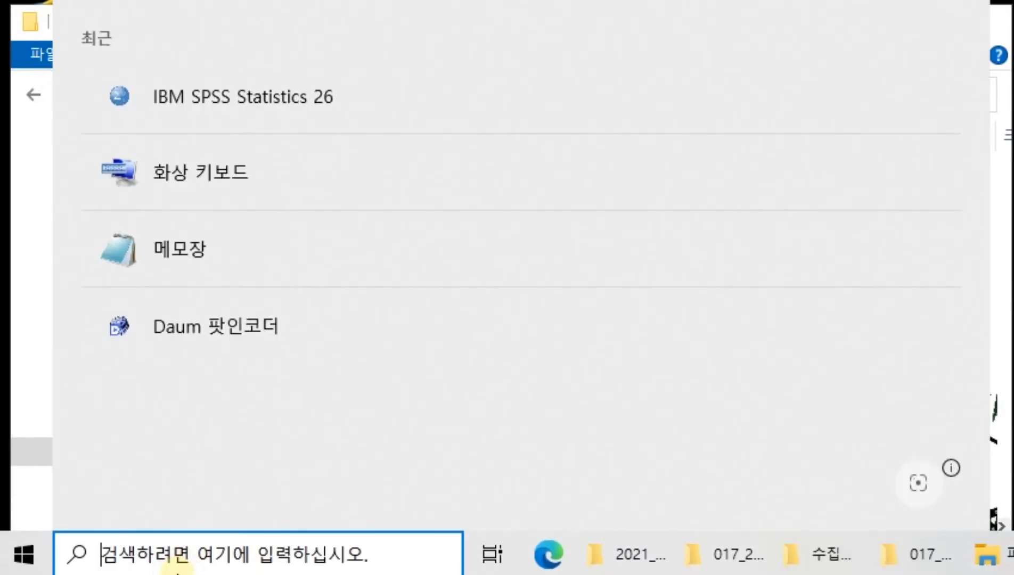
{"action": "type", "text": "spss"}
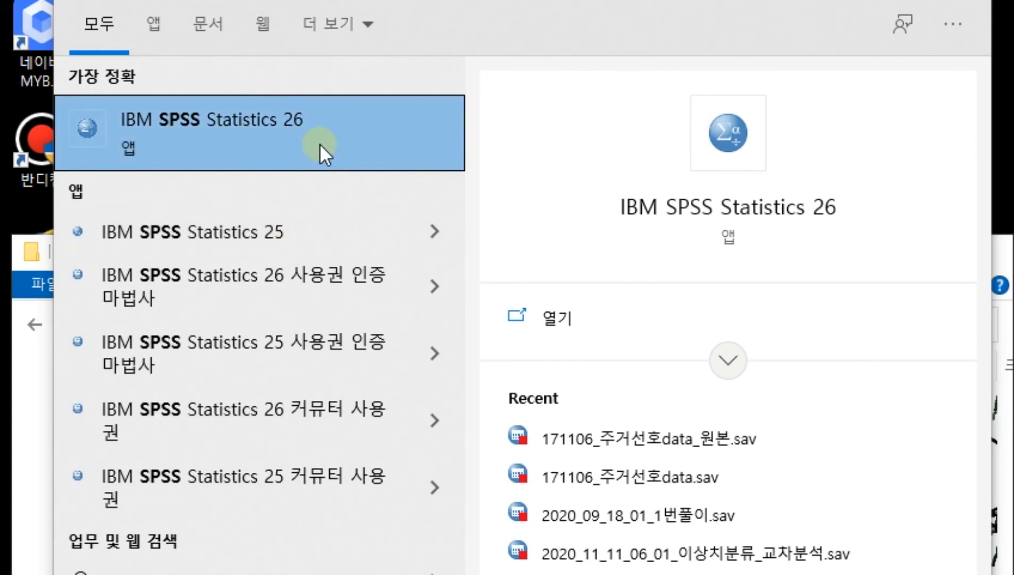
{"action": "left_click", "coordinate": [250, 127]}
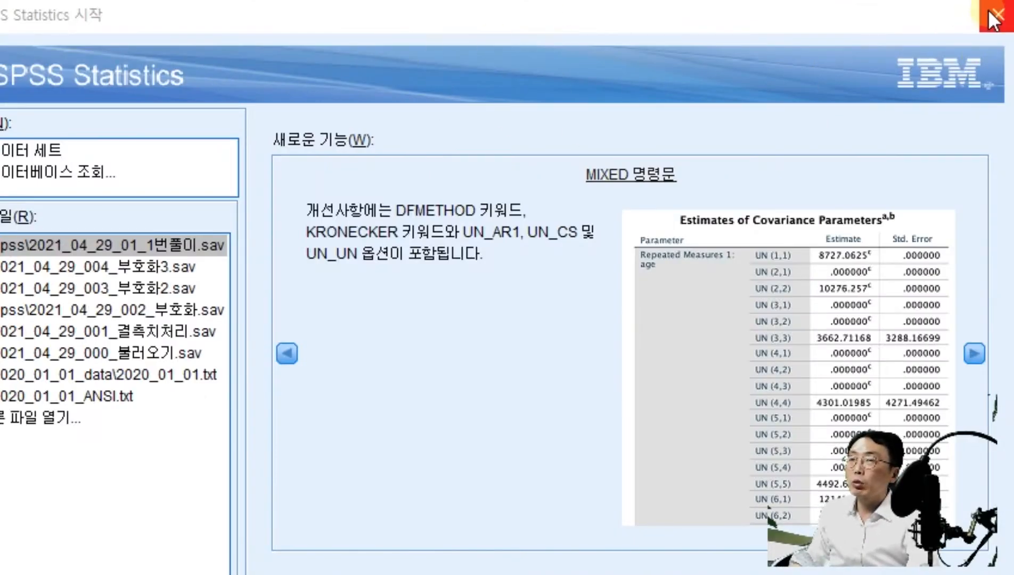
{"action": "left_click", "coordinate": [992, 19]}
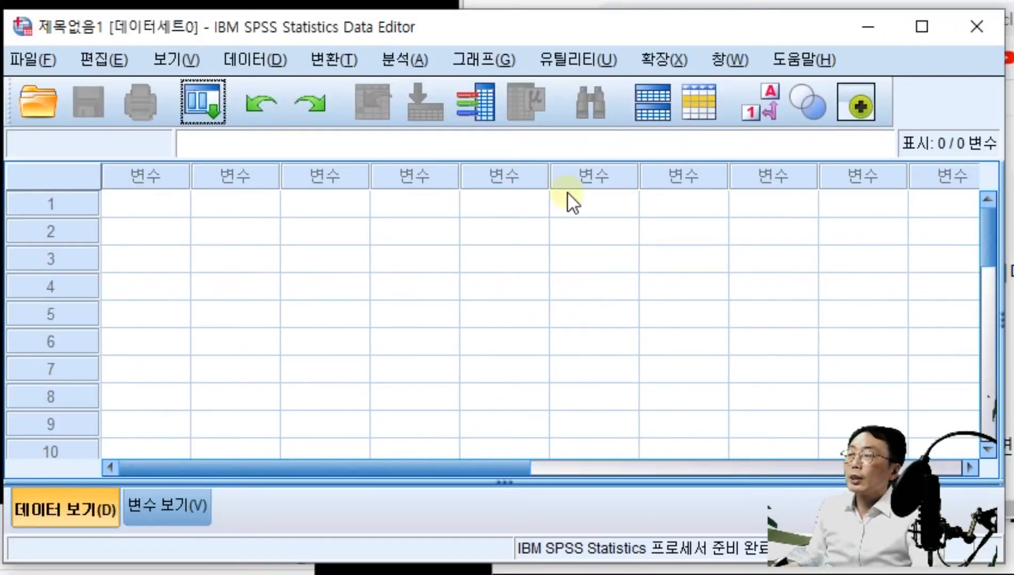
Create a new empty data file, close it again, and decline to exit SPSS Statistics.
{"action": "left_click", "coordinate": [19, 60]}
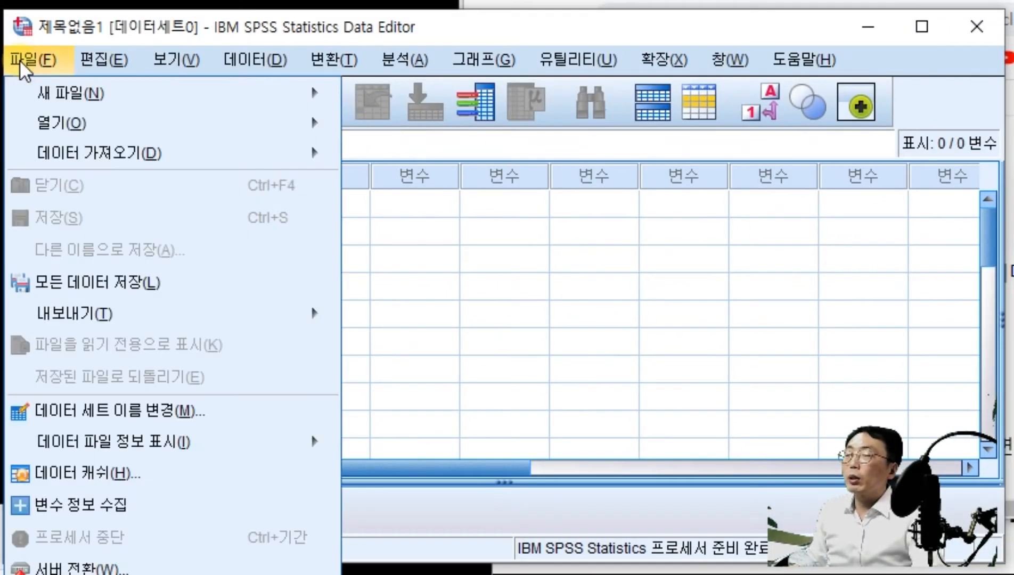
{"action": "mouse_move", "coordinate": [48, 98]}
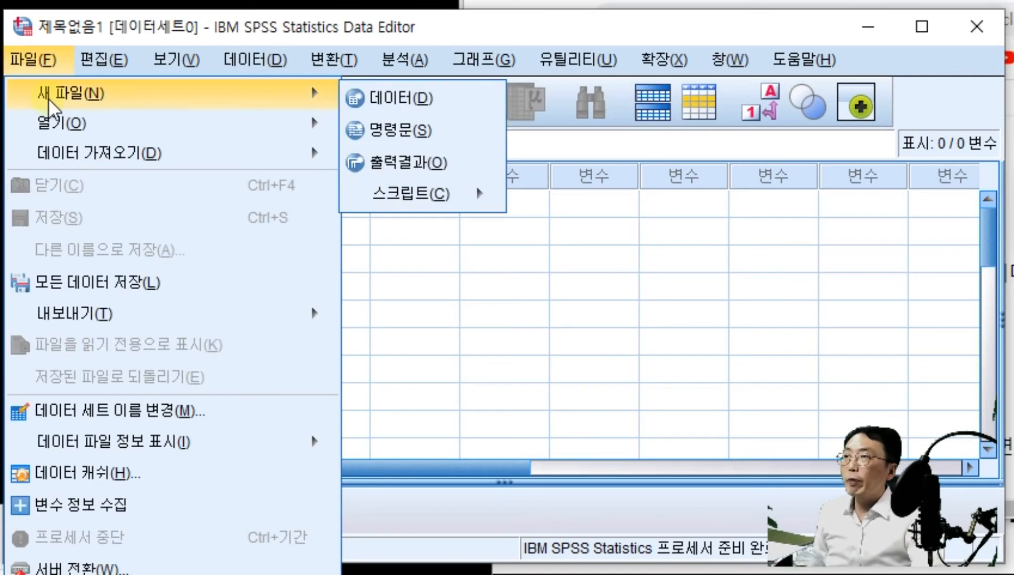
{"action": "left_click", "coordinate": [400, 98]}
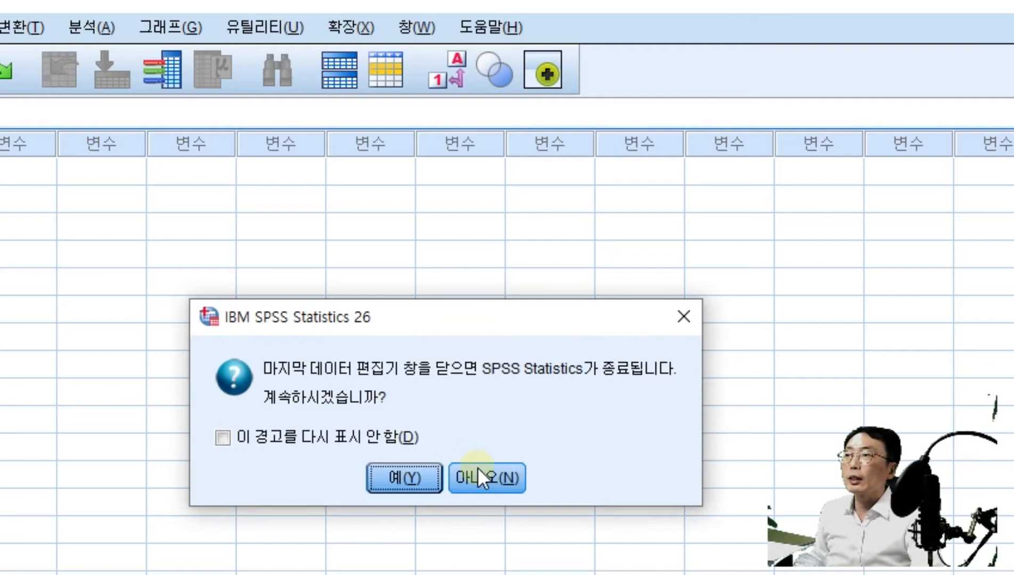
{"action": "left_click", "coordinate": [477, 467]}
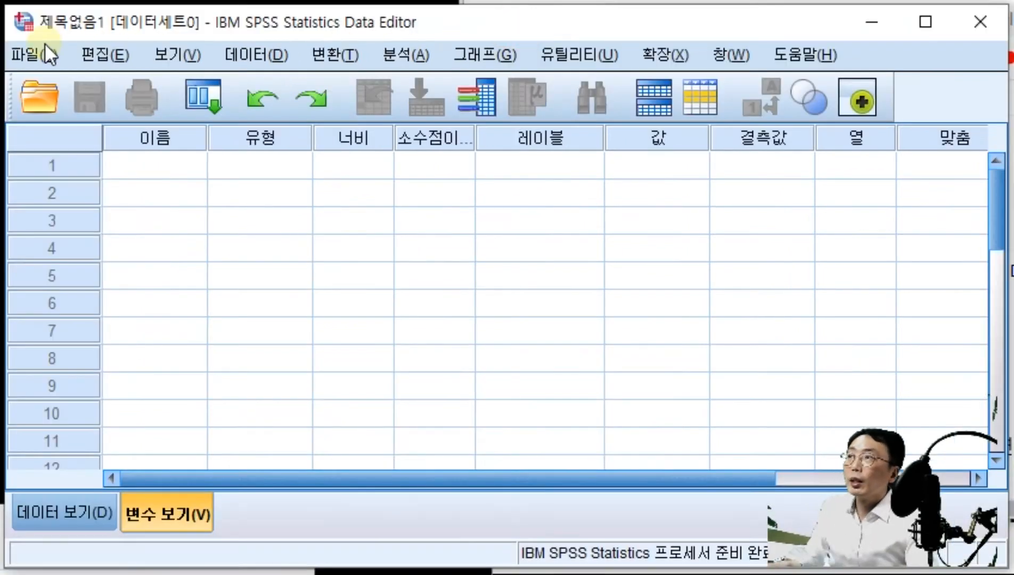
Start opening a data file and browse from the spss folder up to 2020_01_01_data and back into spss.
{"action": "left_click", "coordinate": [37, 51]}
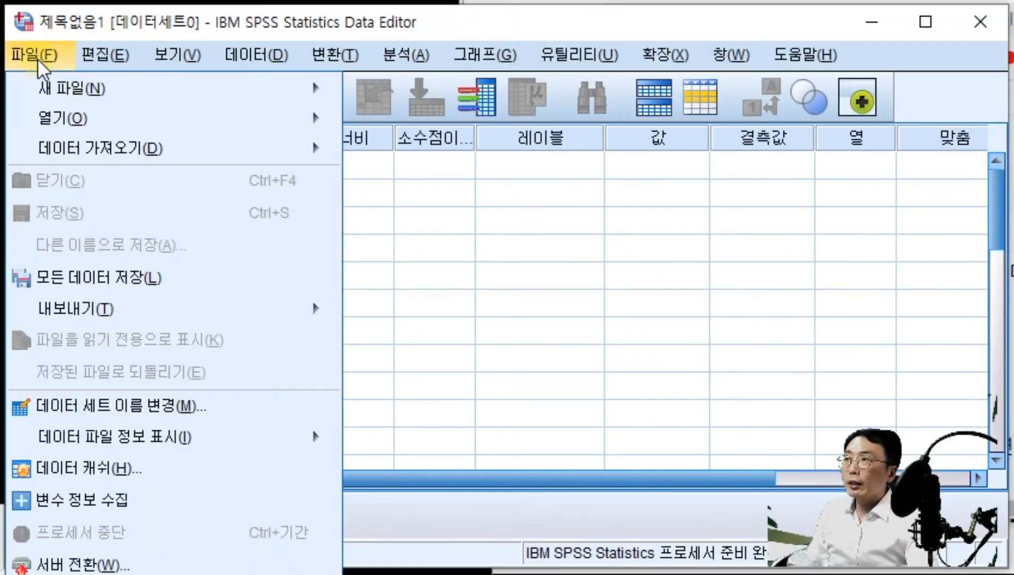
{"action": "mouse_move", "coordinate": [45, 130]}
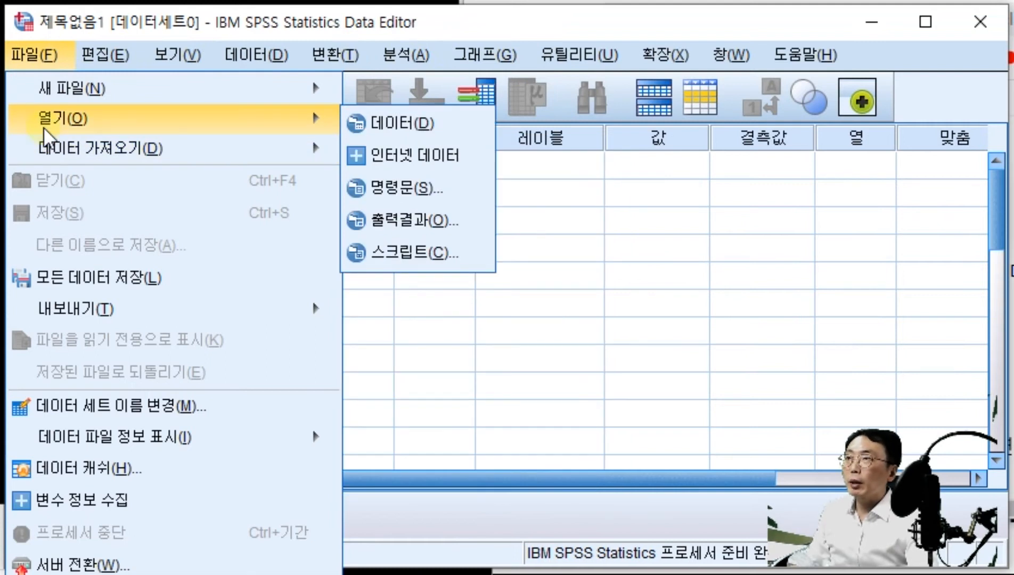
{"action": "left_click", "coordinate": [426, 123]}
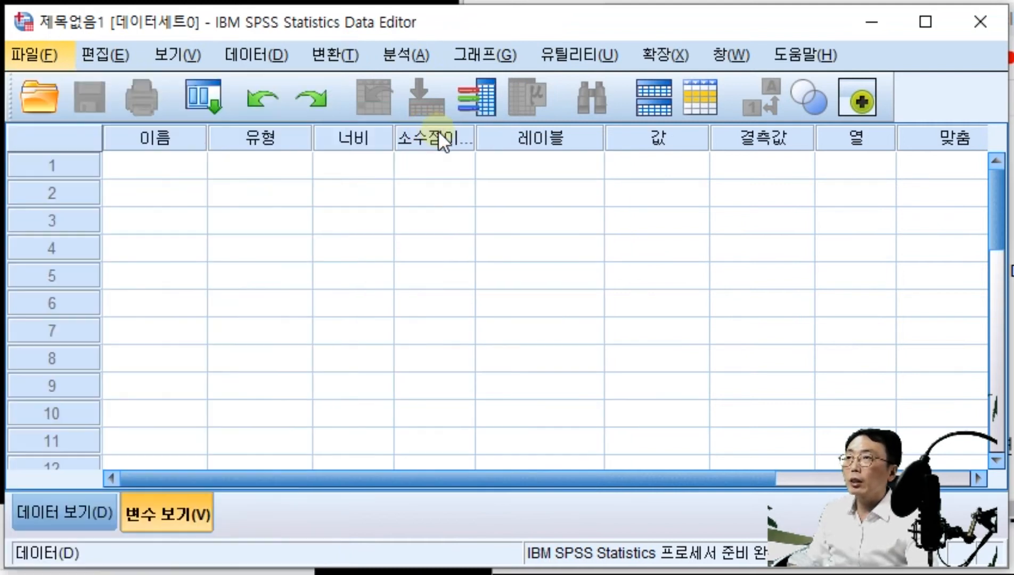
{"action": "left_click_drag", "start_coordinate": [426, 159], "coordinate": [454, 161]}
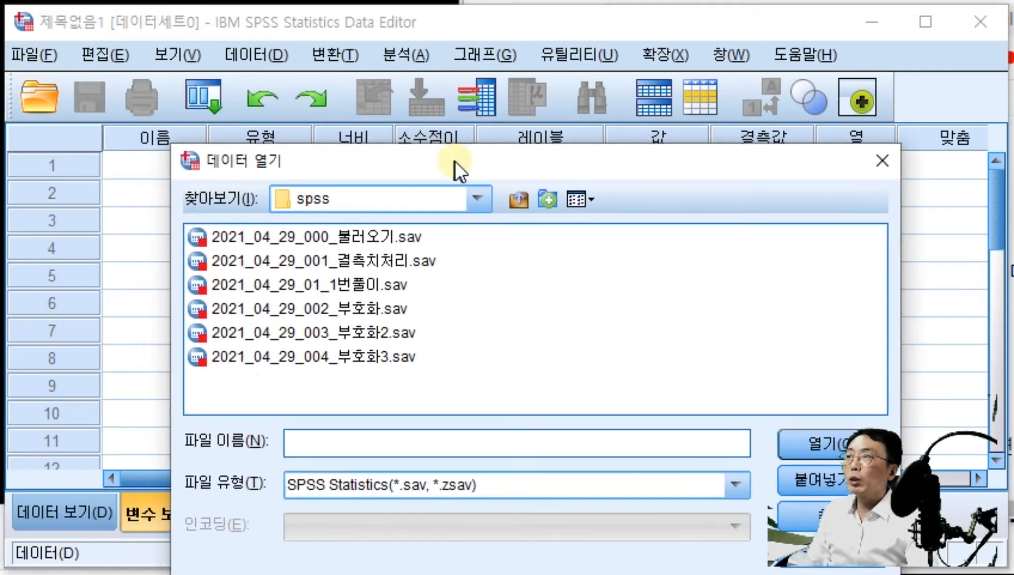
{"action": "left_click", "coordinate": [478, 199]}
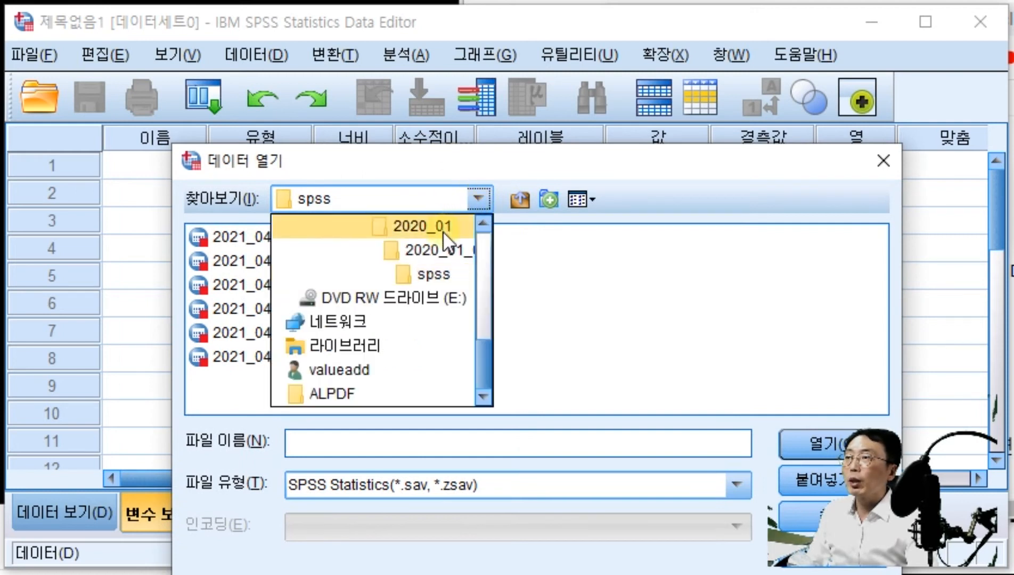
{"action": "scroll", "coordinate": [447, 235], "scroll_direction": "up", "scroll_amount": 1}
{"action": "scroll", "coordinate": [444, 233], "scroll_direction": "up", "scroll_amount": 1}
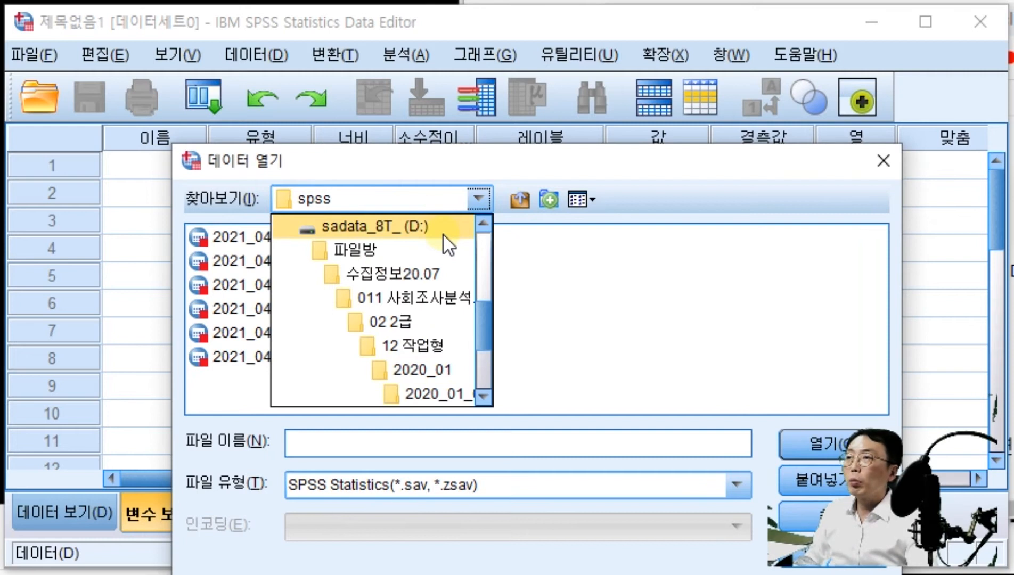
{"action": "scroll", "coordinate": [443, 234], "scroll_direction": "down", "scroll_amount": 1}
{"action": "left_click", "coordinate": [418, 324]}
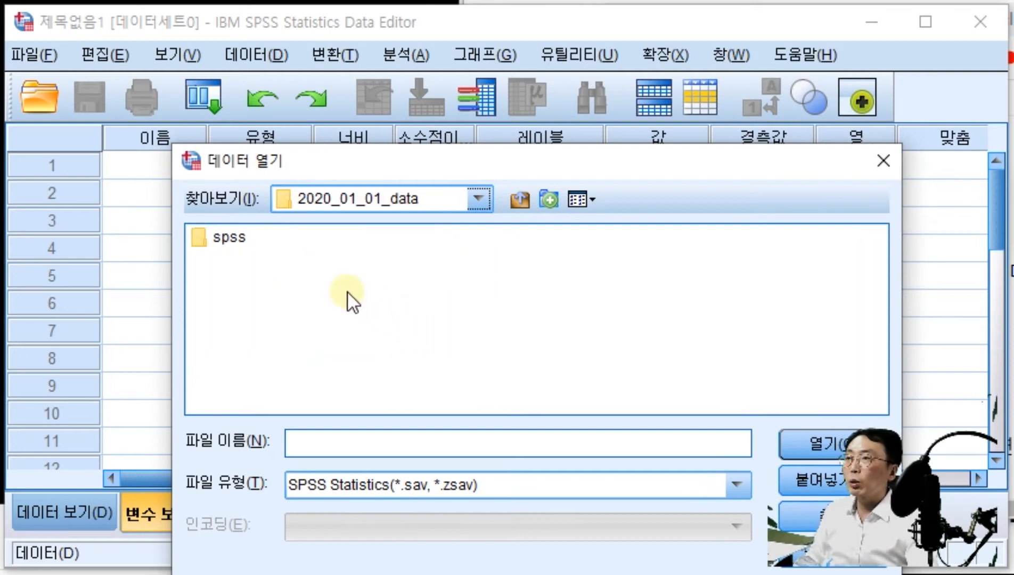
{"action": "double_click", "coordinate": [234, 243]}
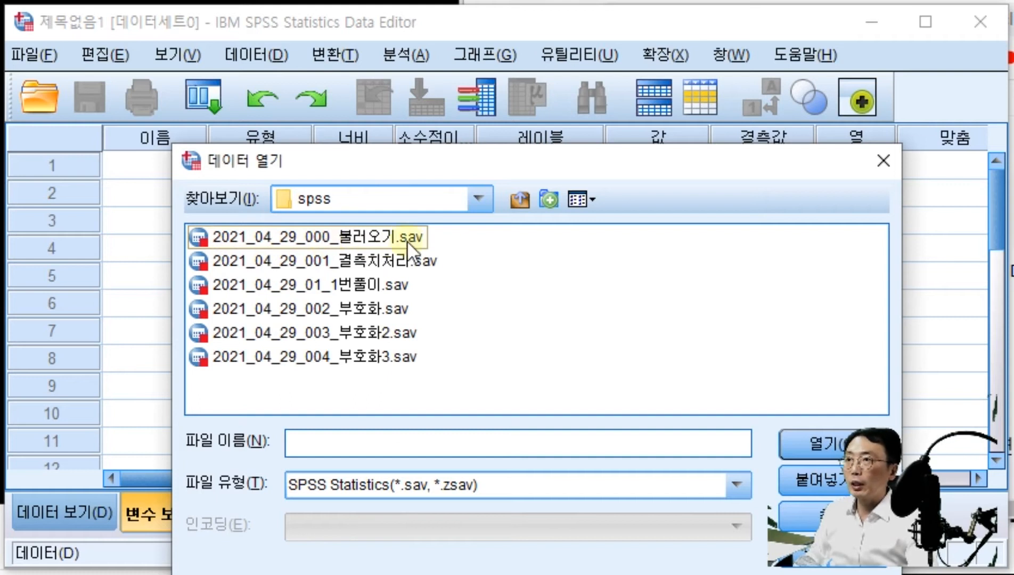
Browse up to the 12 작업형 folder, return through 2020_01 and 2020_01_01_data to spss, and open 2021_04_29_000_불러오기.sav.
{"action": "left_click", "coordinate": [511, 195]}
{"action": "left_click", "coordinate": [511, 195]}
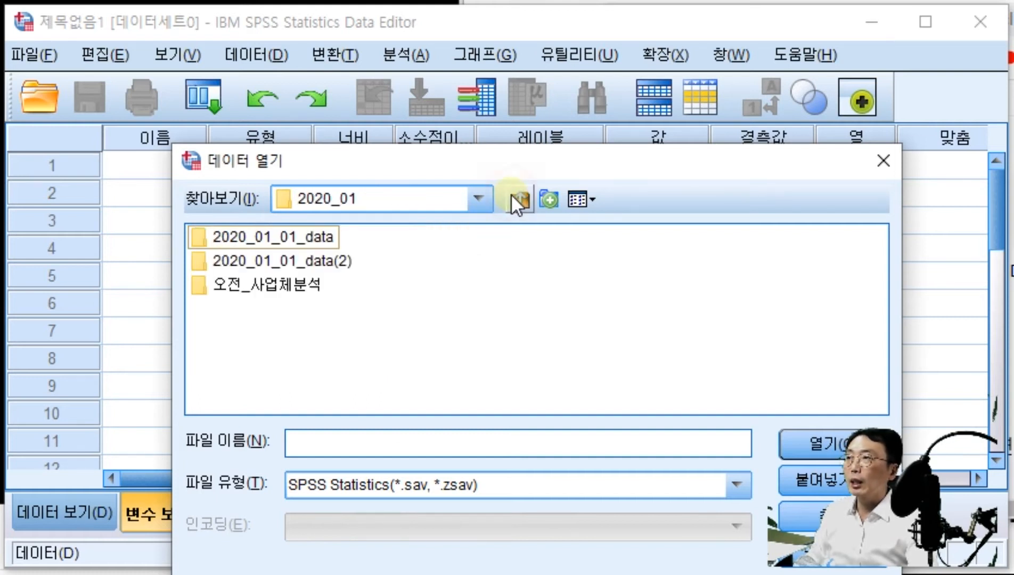
{"action": "left_click", "coordinate": [511, 195]}
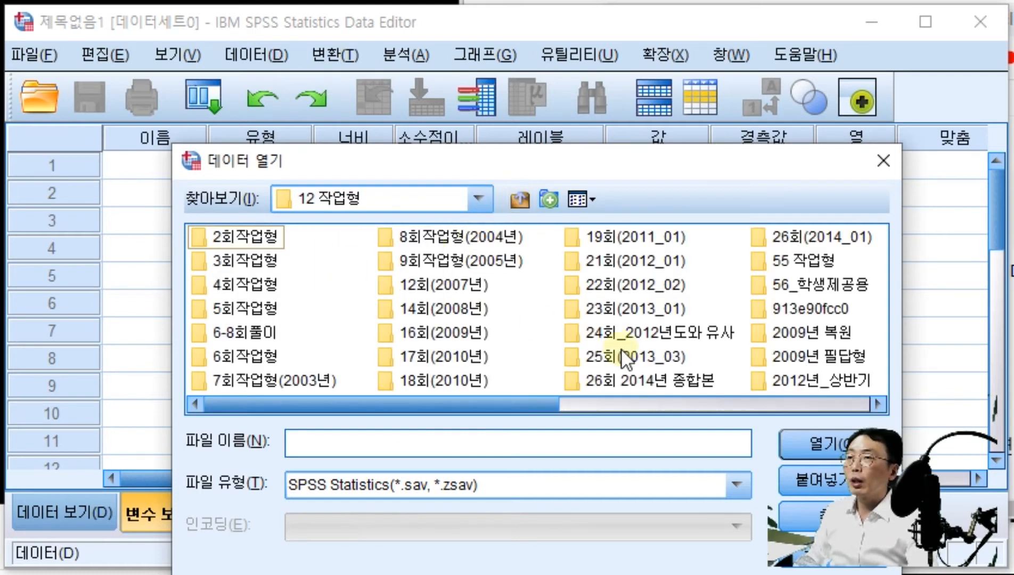
{"action": "scroll", "coordinate": [621, 348], "scroll_direction": "right", "scroll_amount": 2}
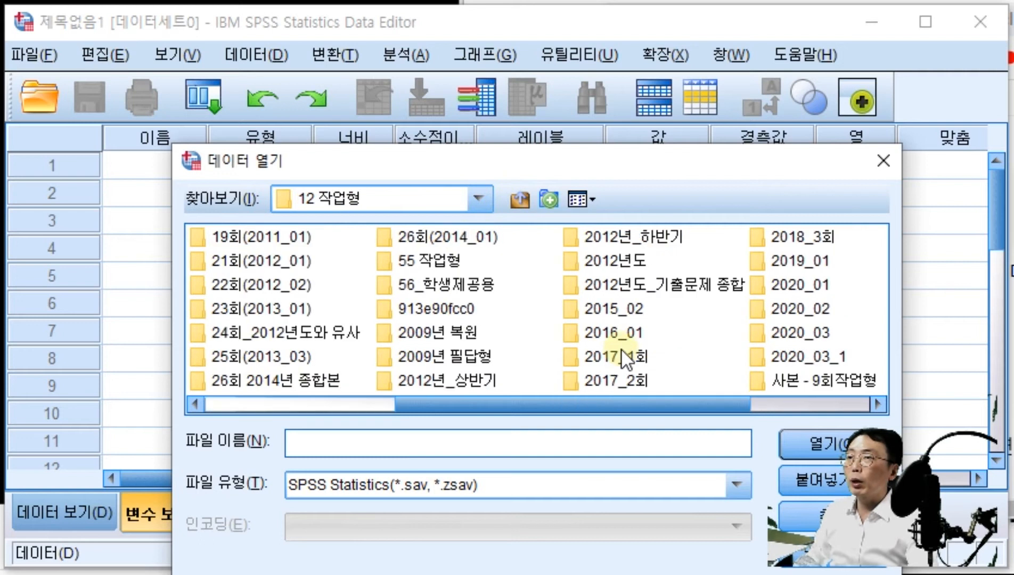
{"action": "double_click", "coordinate": [788, 287]}
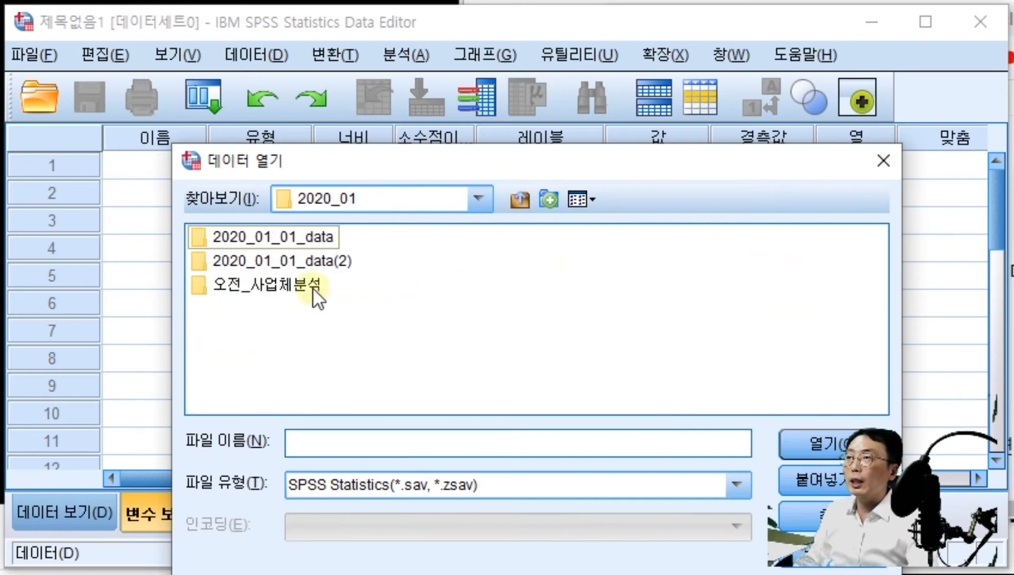
{"action": "double_click", "coordinate": [269, 245]}
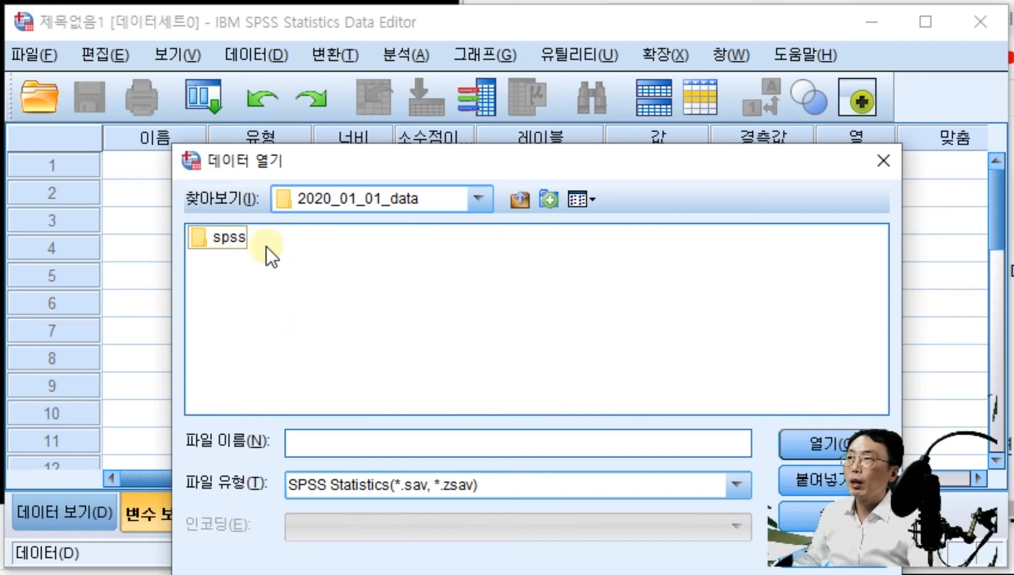
{"action": "left_click_drag", "start_coordinate": [377, 161], "coordinate": [375, 71]}
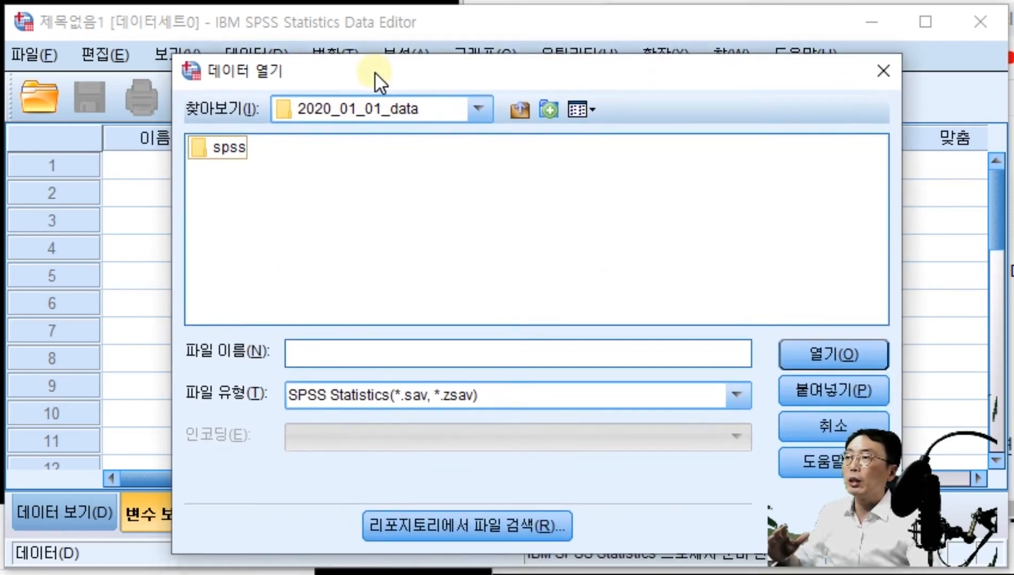
{"action": "double_click", "coordinate": [217, 148]}
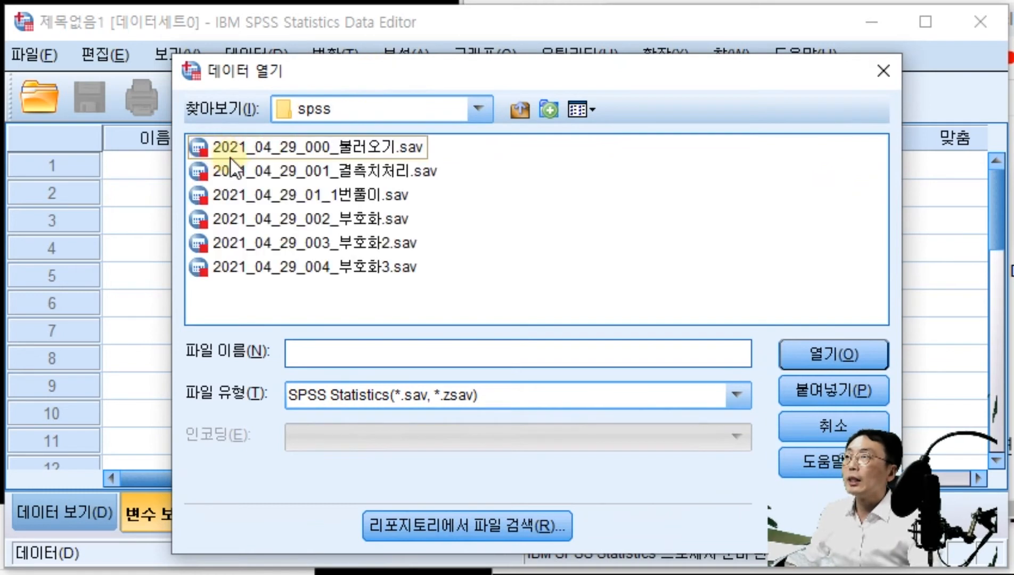
{"action": "double_click", "coordinate": [261, 153]}
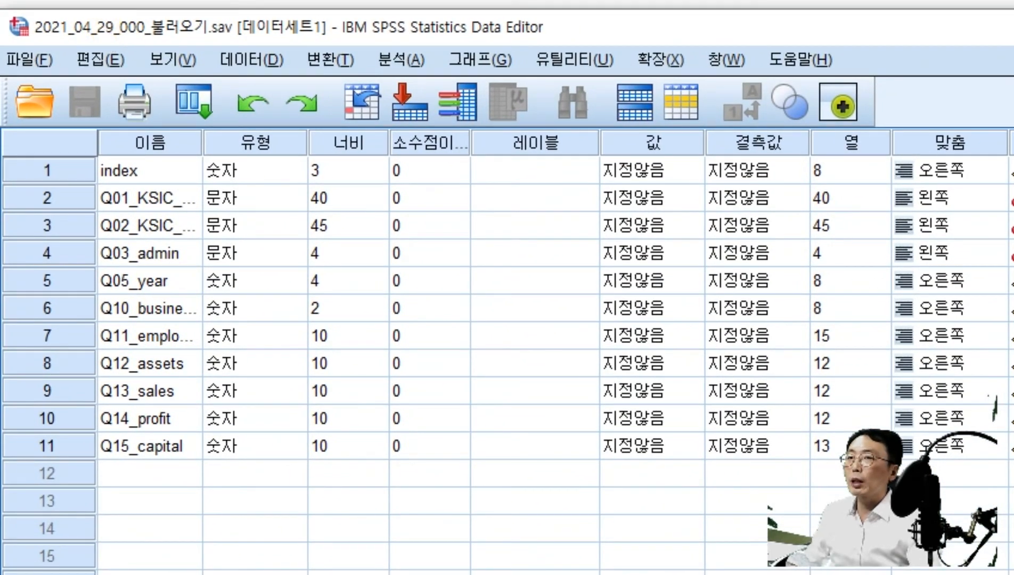
Shrink the data editor window to fit the screen and widen the 이름 column of the variable list.
{"action": "left_click_drag", "start_coordinate": [1013, 574], "coordinate": [994, 568]}
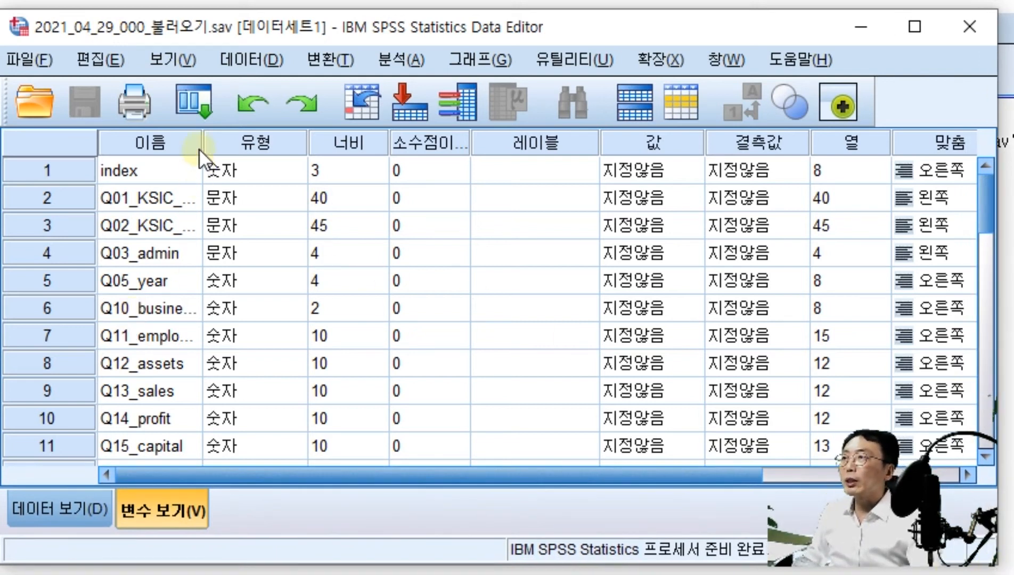
{"action": "left_click_drag", "start_coordinate": [202, 134], "coordinate": [228, 133]}
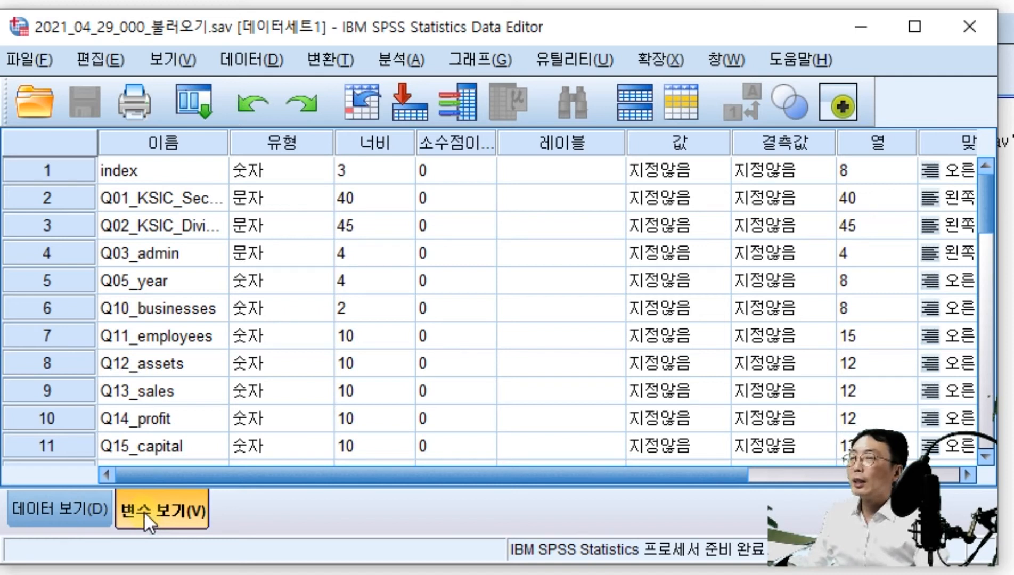
Compare Data View with Variable View by switching between them, and look through the commands from 편집 to 유틸리티.
{"action": "left_click", "coordinate": [57, 511]}
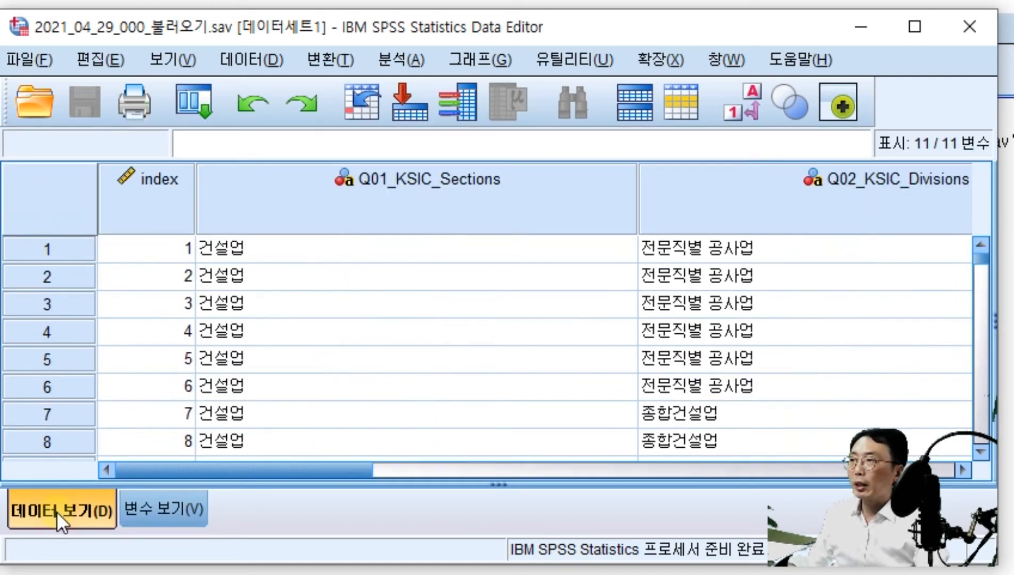
{"action": "left_click", "coordinate": [169, 510]}
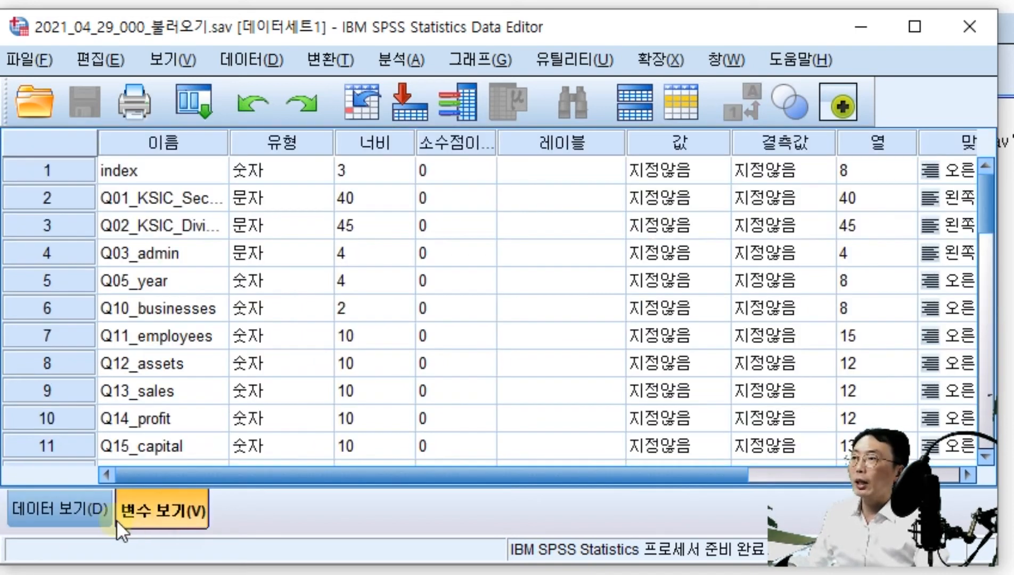
{"action": "left_click", "coordinate": [92, 520]}
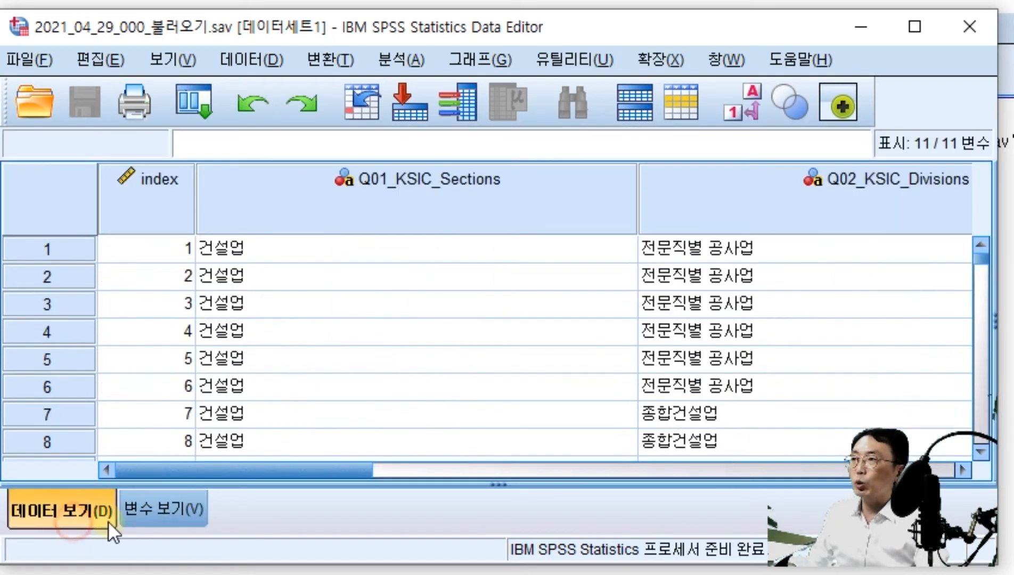
{"action": "left_click", "coordinate": [161, 511]}
{"action": "left_click", "coordinate": [94, 515]}
{"action": "left_click", "coordinate": [161, 514]}
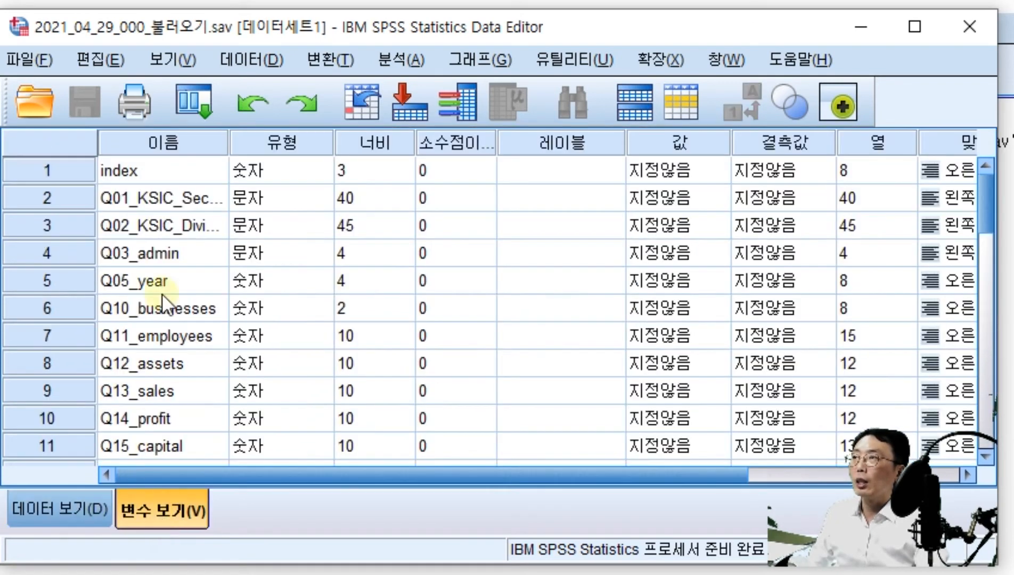
{"action": "left_click", "coordinate": [109, 62]}
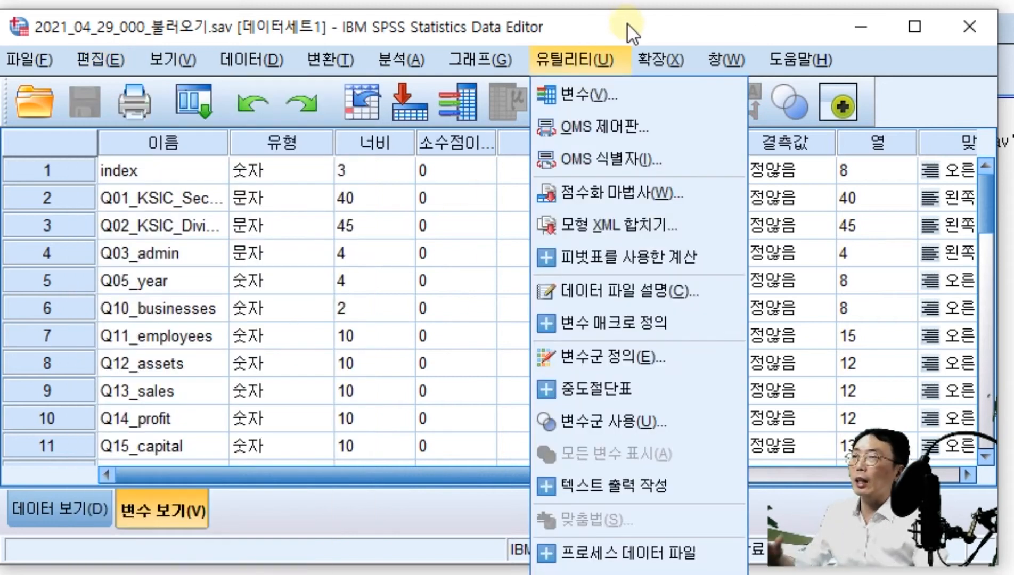
{"action": "left_click", "coordinate": [627, 24]}
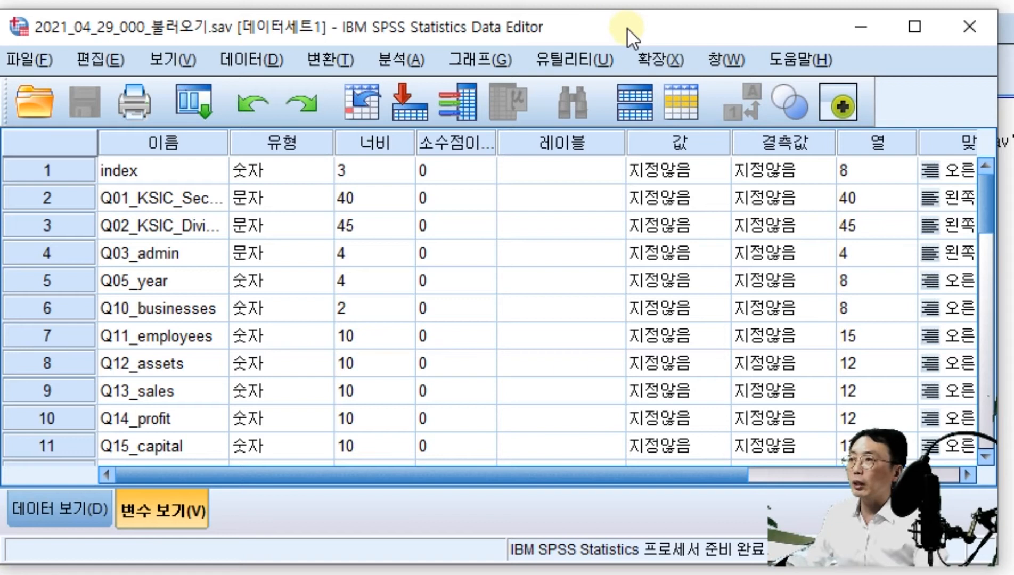
Examine the Q10_businesses values of the first three cases in Data View.
{"action": "left_click", "coordinate": [80, 509]}
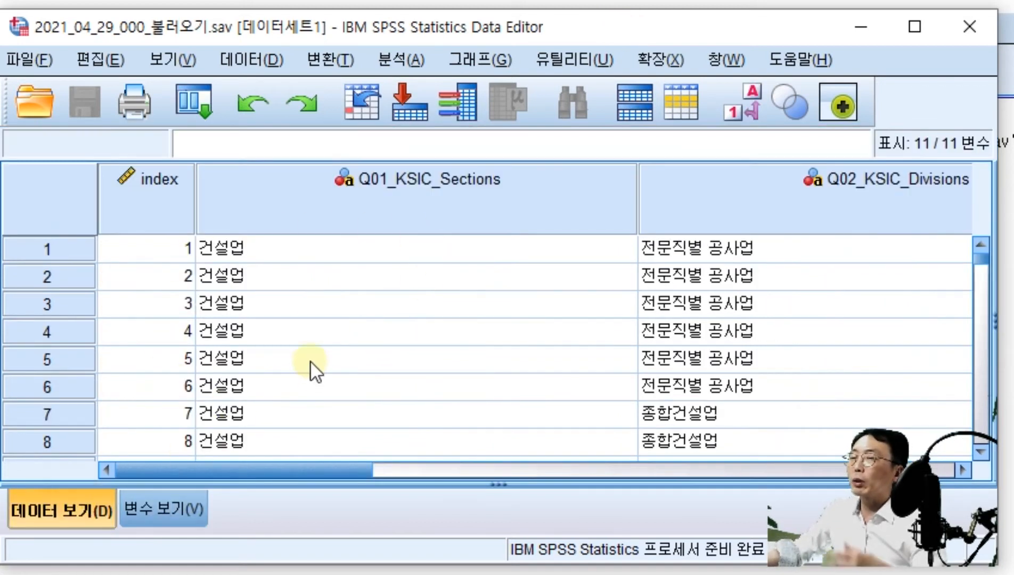
{"action": "left_click_drag", "start_coordinate": [308, 473], "coordinate": [604, 449]}
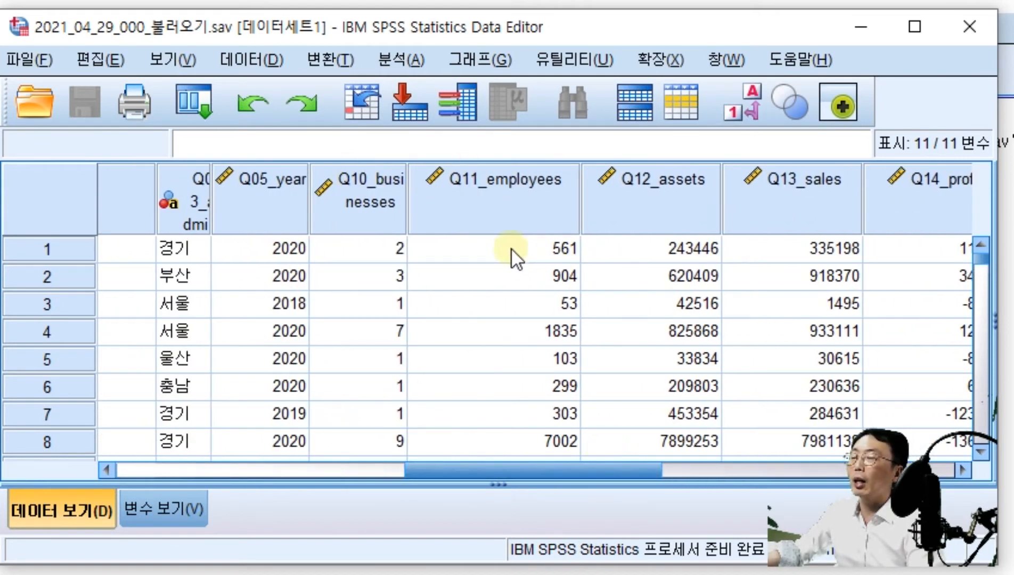
{"action": "left_click", "coordinate": [375, 251]}
{"action": "left_click", "coordinate": [379, 278]}
{"action": "left_click", "coordinate": [376, 307]}
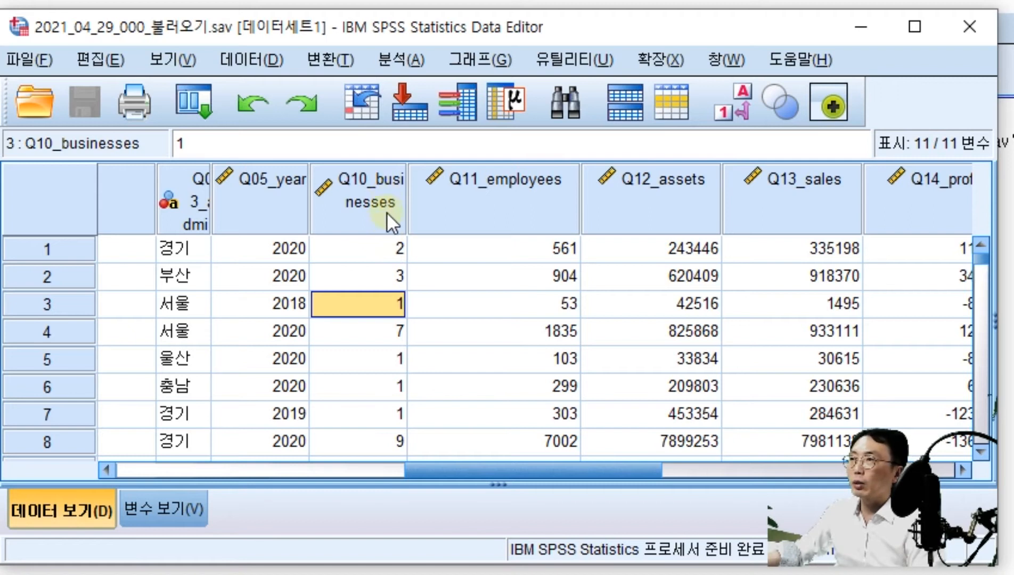
{"action": "left_click", "coordinate": [386, 250]}
{"action": "left_click", "coordinate": [382, 276]}
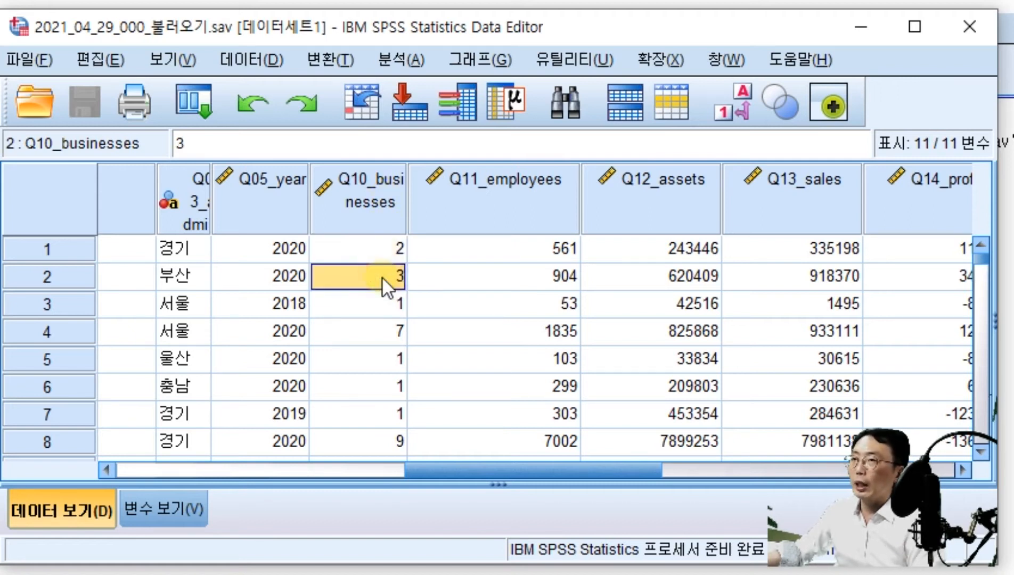
{"action": "left_click", "coordinate": [377, 250]}
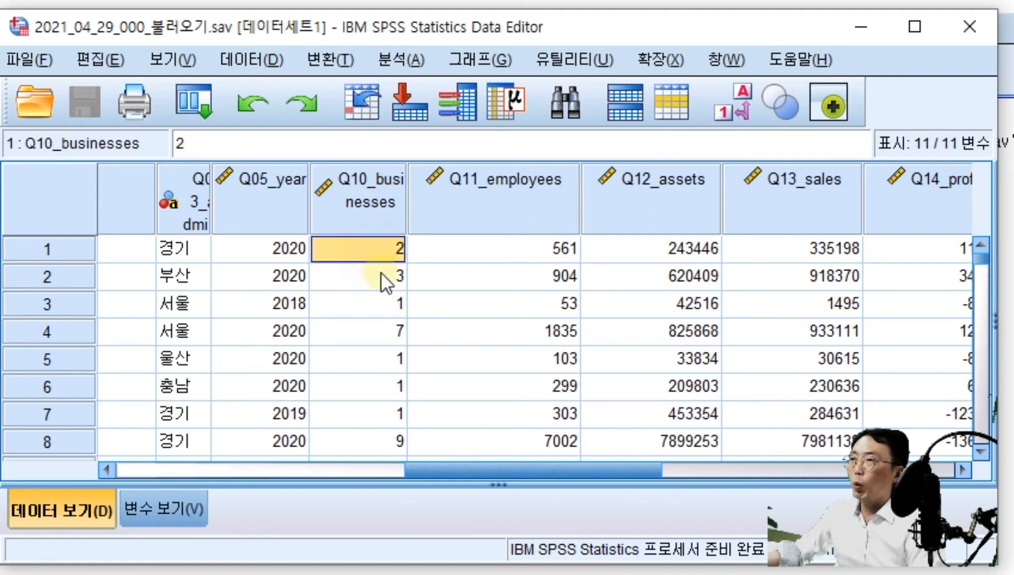
{"action": "left_click", "coordinate": [381, 274]}
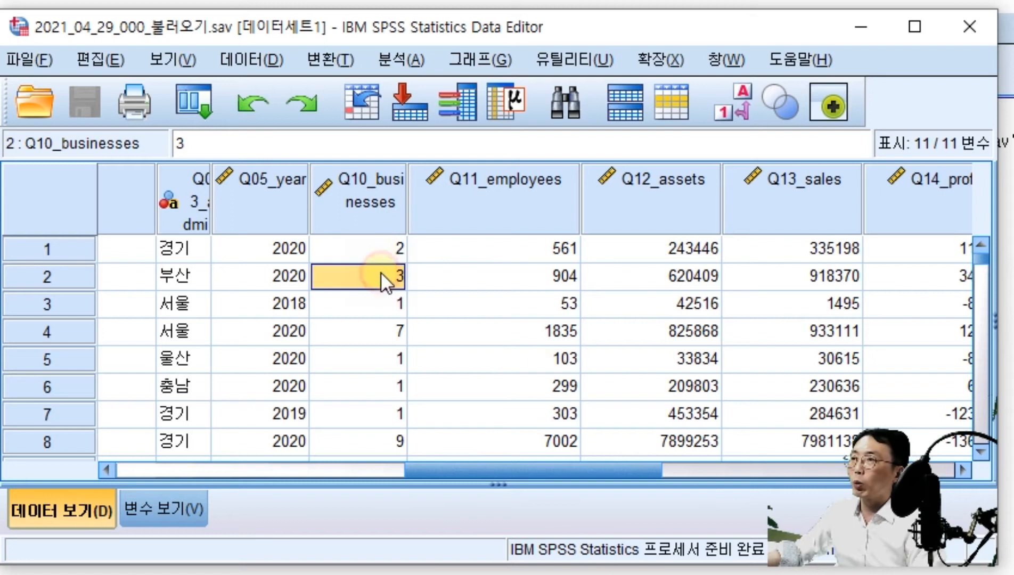
Highlight the whole Q10_businesses and Q11_employees columns in turn to compare the two variables.
{"action": "left_click", "coordinate": [378, 180]}
{"action": "left_click", "coordinate": [514, 182]}
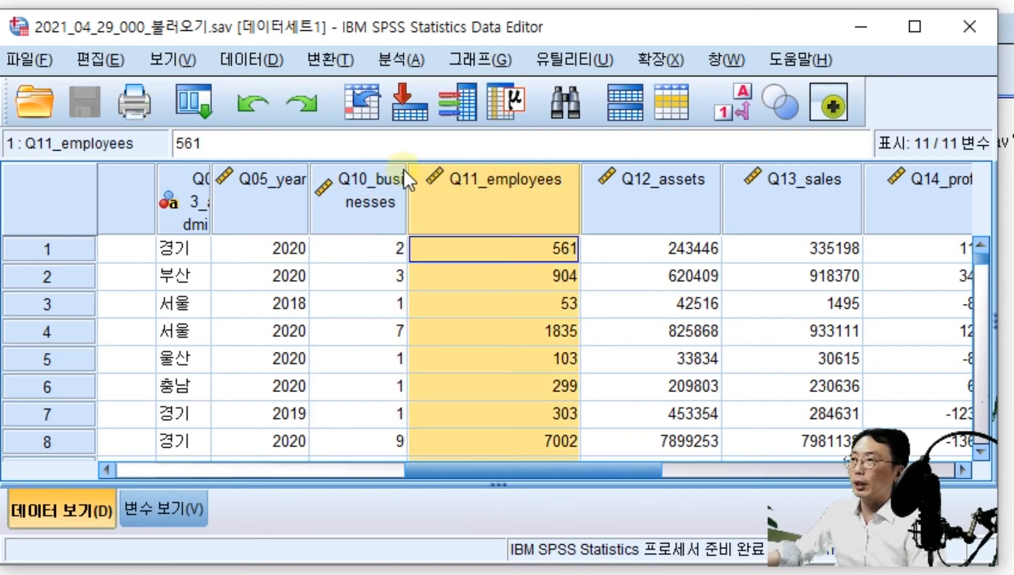
{"action": "left_click", "coordinate": [382, 197]}
{"action": "left_click", "coordinate": [521, 192]}
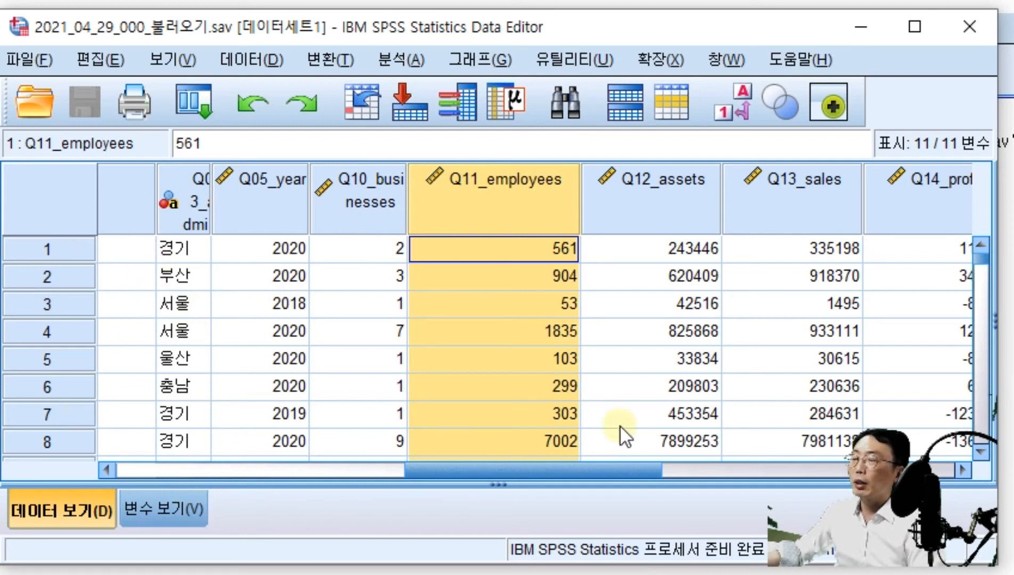
Return to the first data columns, check the variable definitions in Variable View, and go back to Data View.
{"action": "left_click_drag", "start_coordinate": [483, 470], "coordinate": [175, 468]}
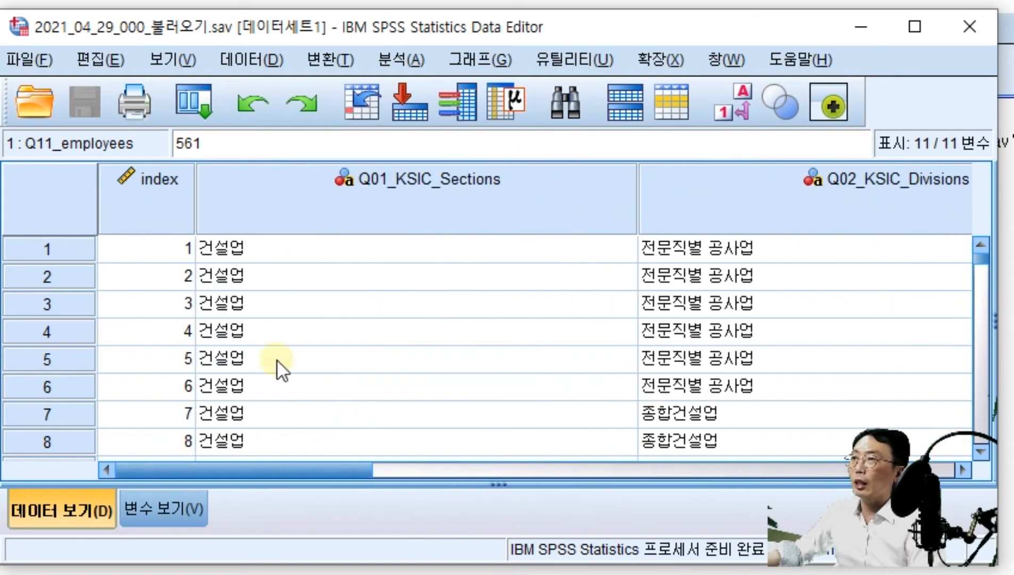
{"action": "left_click", "coordinate": [163, 507]}
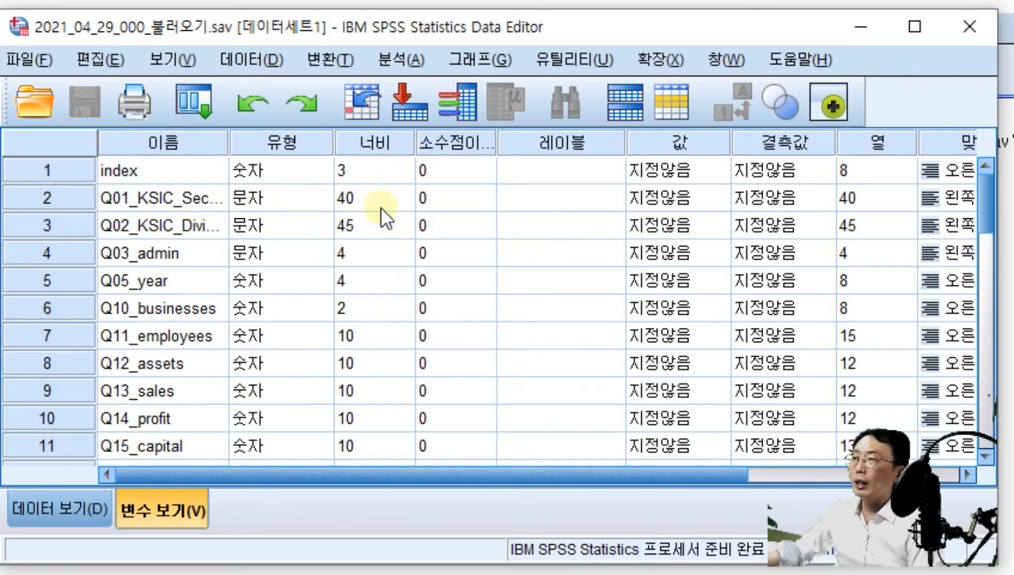
{"action": "left_click", "coordinate": [58, 510]}
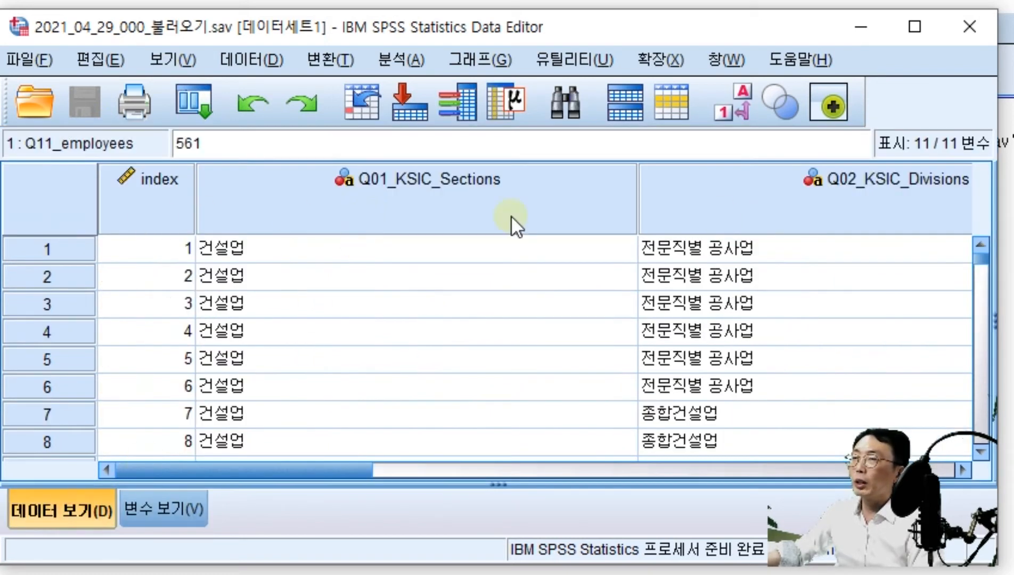
Compare Variable View with Data View and widen the 소수점이하자리 column in Variable View to show its full heading.
{"action": "left_click", "coordinate": [193, 514]}
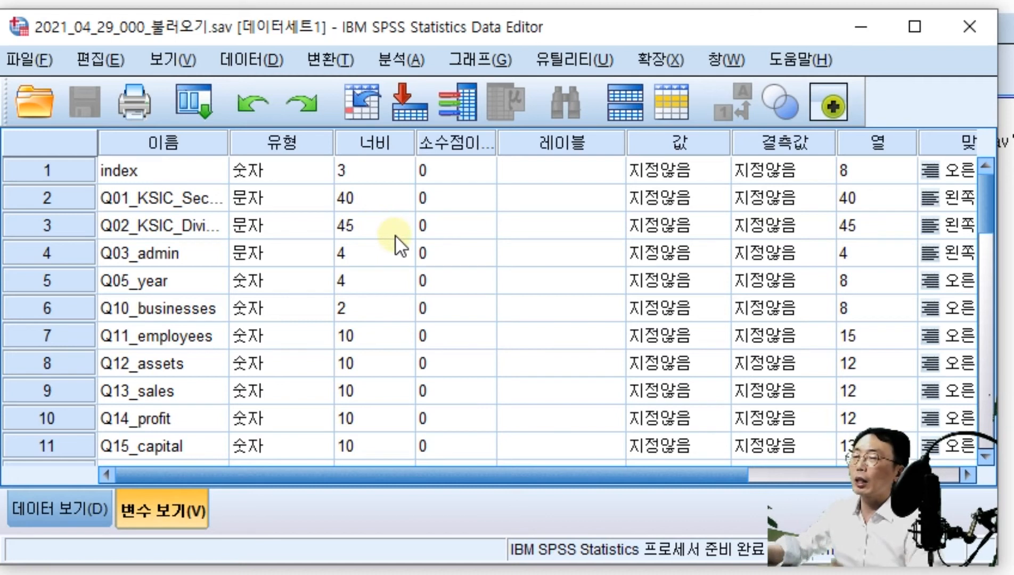
{"action": "left_click", "coordinate": [59, 523]}
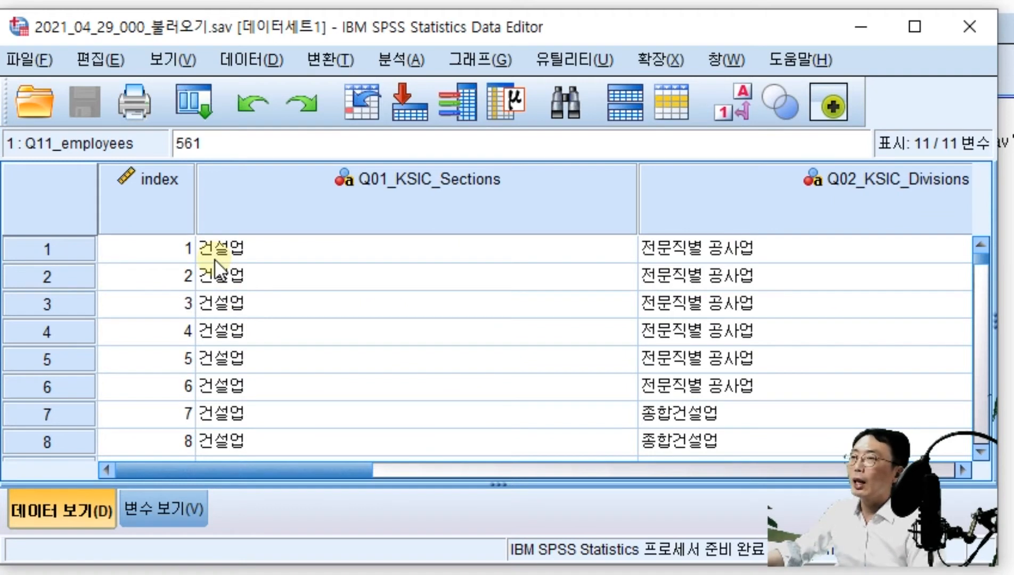
{"action": "left_click", "coordinate": [180, 506]}
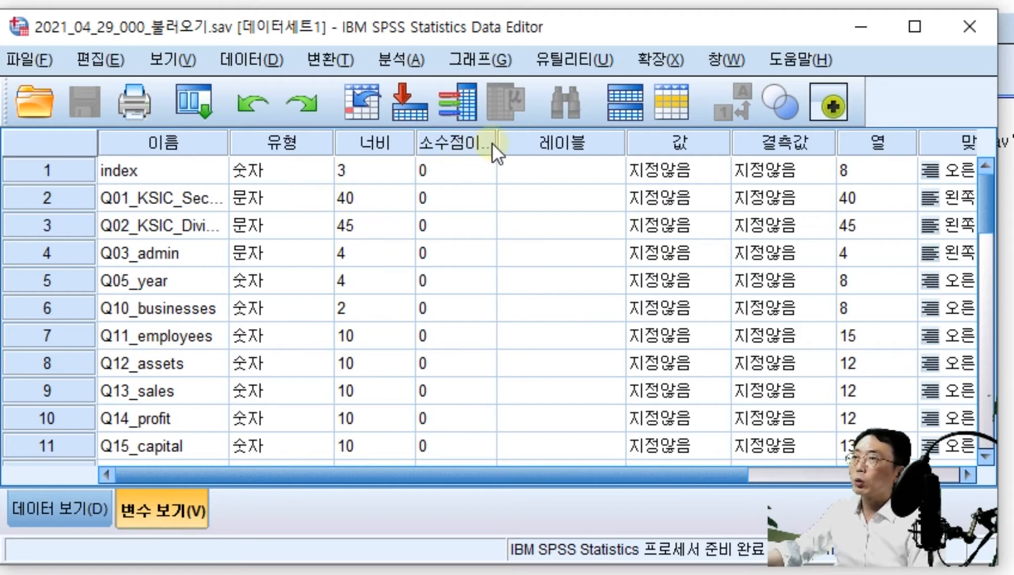
{"action": "left_click_drag", "start_coordinate": [492, 141], "coordinate": [543, 142]}
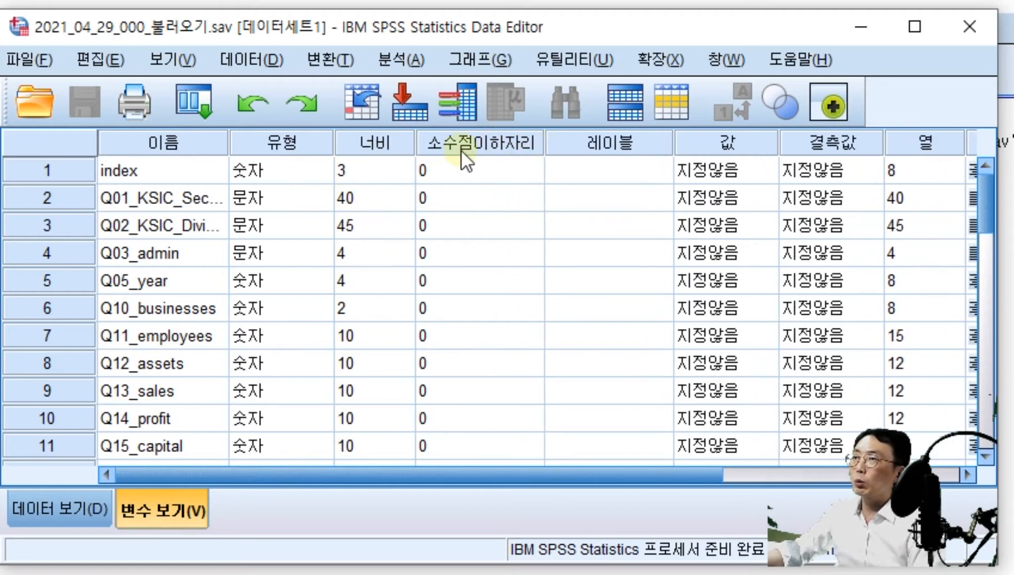
{"action": "left_click", "coordinate": [33, 503]}
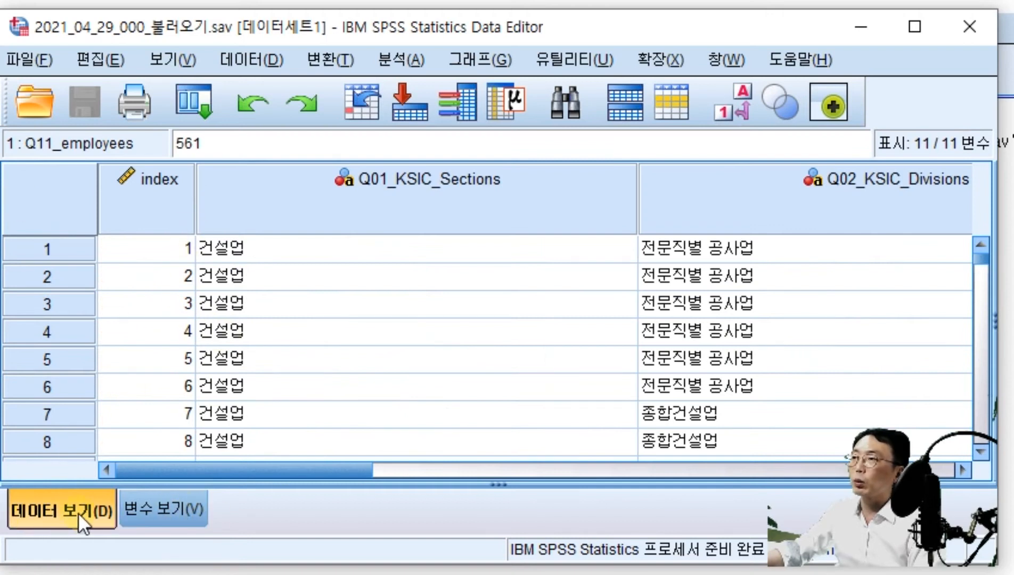
Set the decimal places of the index variable to 1 in Variable View and check its values in Data View.
{"action": "left_click", "coordinate": [151, 511]}
{"action": "left_click", "coordinate": [520, 170]}
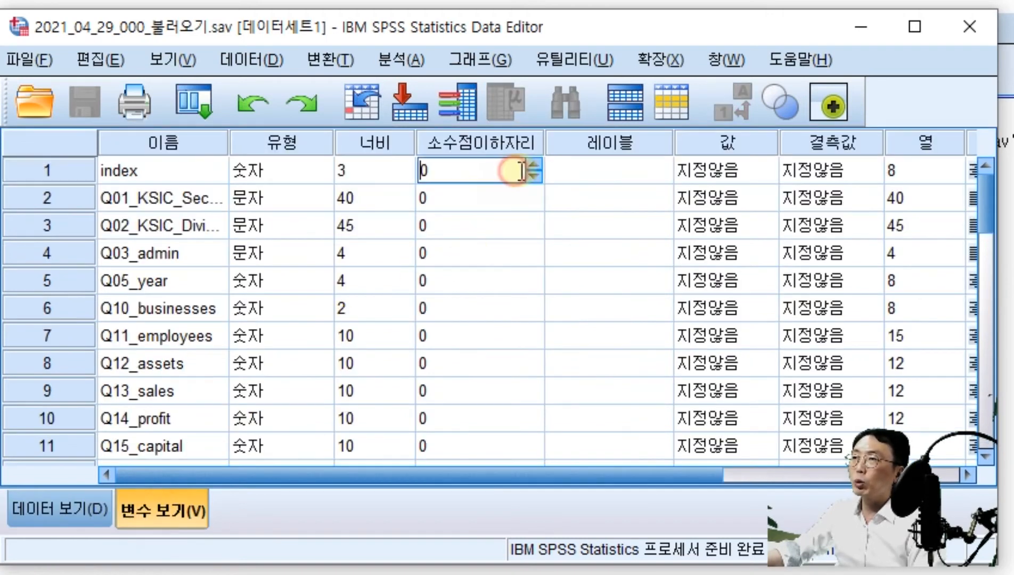
{"action": "left_click", "coordinate": [534, 164]}
{"action": "left_click", "coordinate": [533, 164]}
{"action": "left_click", "coordinate": [534, 164]}
{"action": "left_click", "coordinate": [534, 164]}
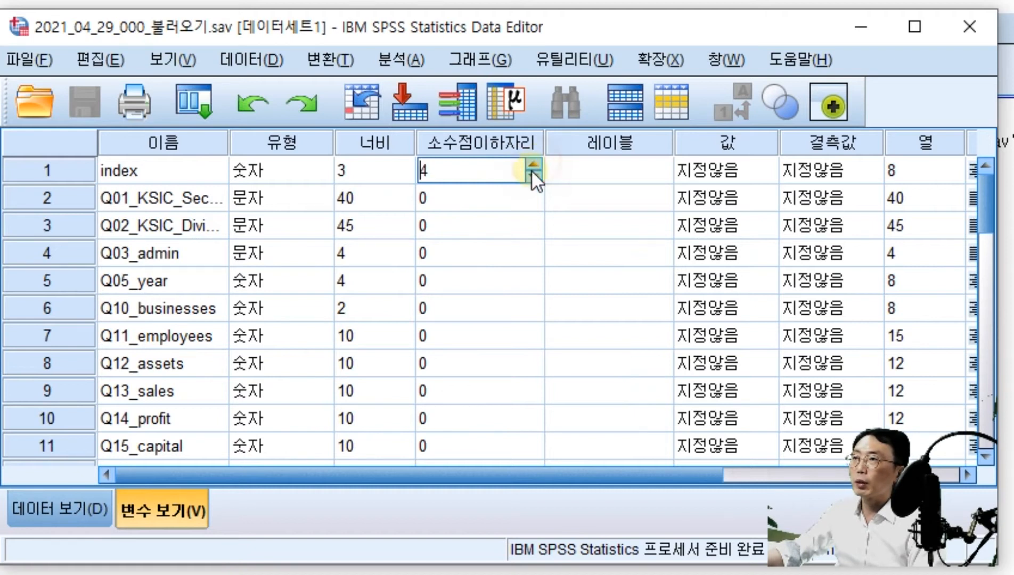
{"action": "left_click", "coordinate": [534, 177]}
{"action": "left_click", "coordinate": [534, 177]}
{"action": "left_click", "coordinate": [533, 176]}
{"action": "left_click", "coordinate": [32, 510]}
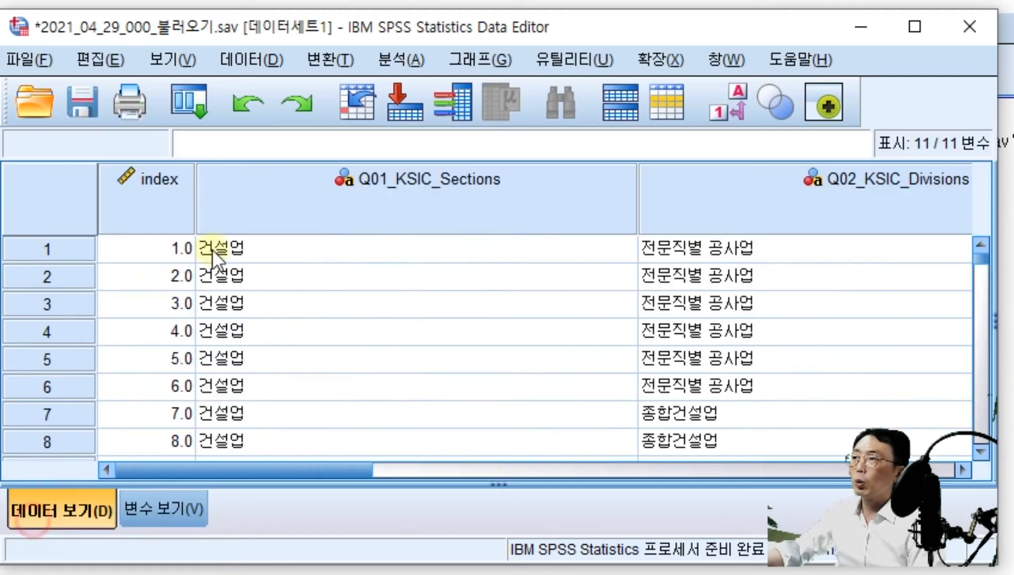
Restore the index variable's decimal places to 0 and check its values again in Data View.
{"action": "left_click", "coordinate": [160, 510]}
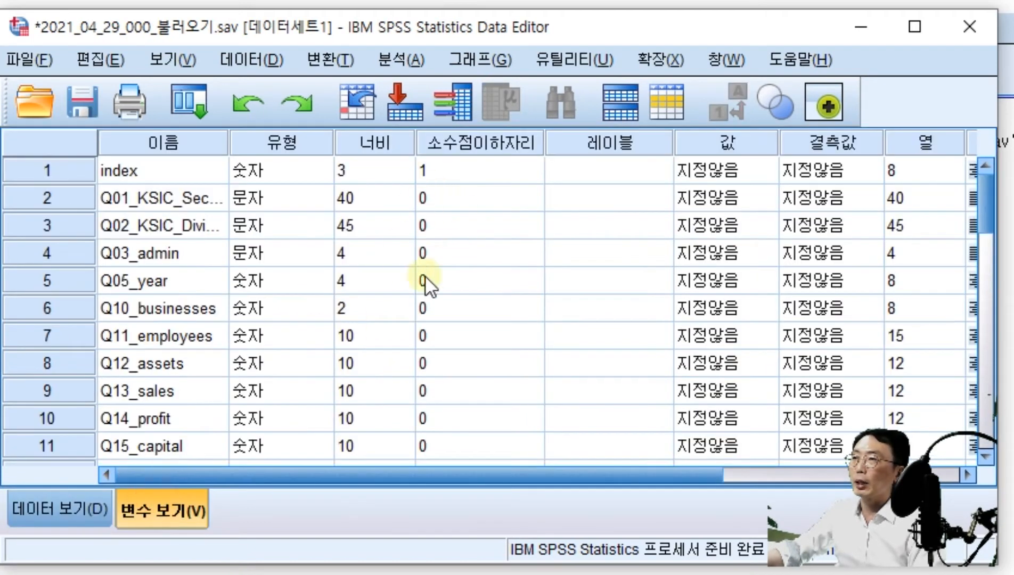
{"action": "left_click", "coordinate": [522, 176]}
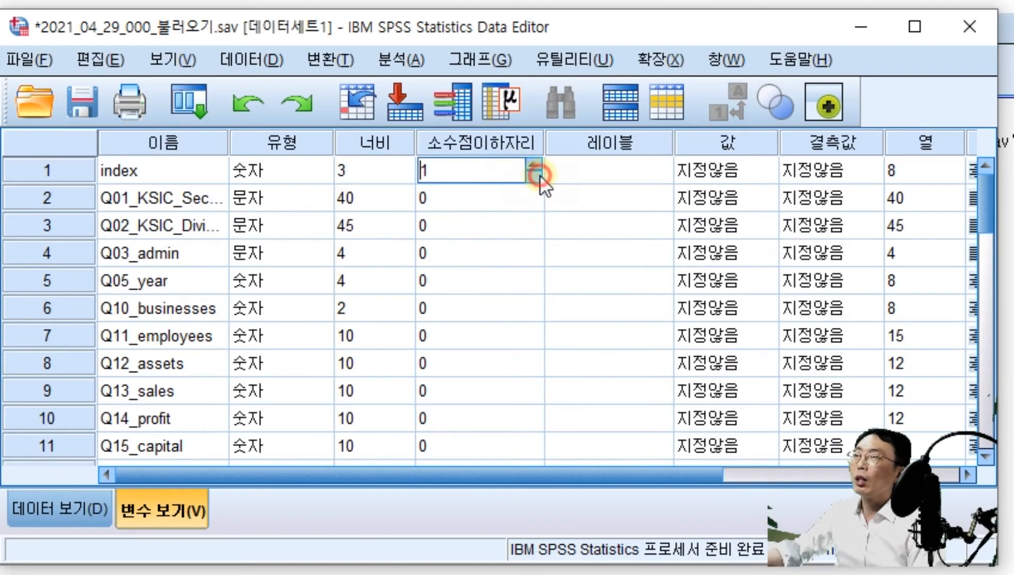
{"action": "left_click", "coordinate": [540, 175]}
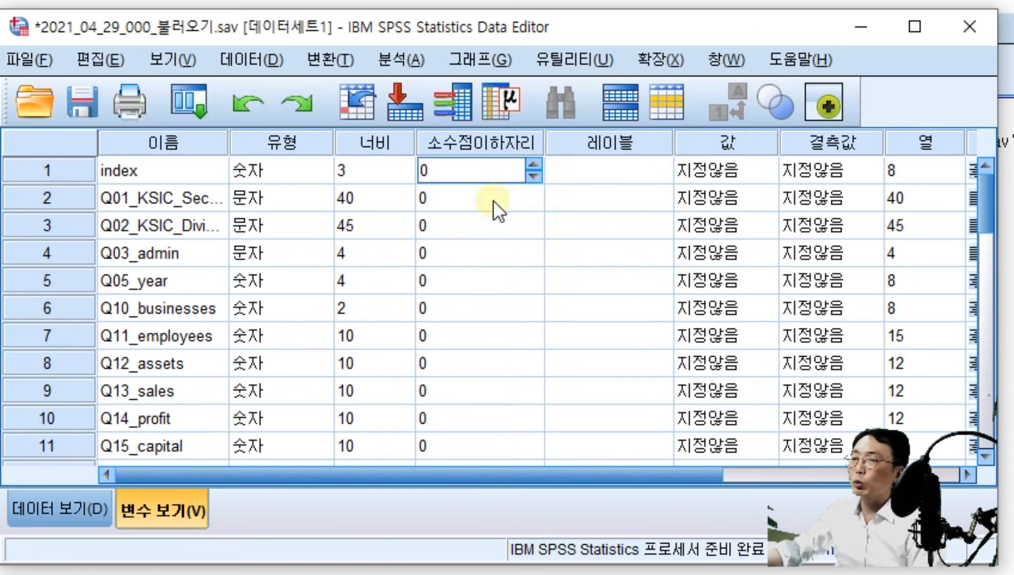
{"action": "scroll", "coordinate": [494, 211], "scroll_direction": "down", "scroll_amount": 2}
{"action": "scroll", "coordinate": [494, 211], "scroll_direction": "up", "scroll_amount": 2}
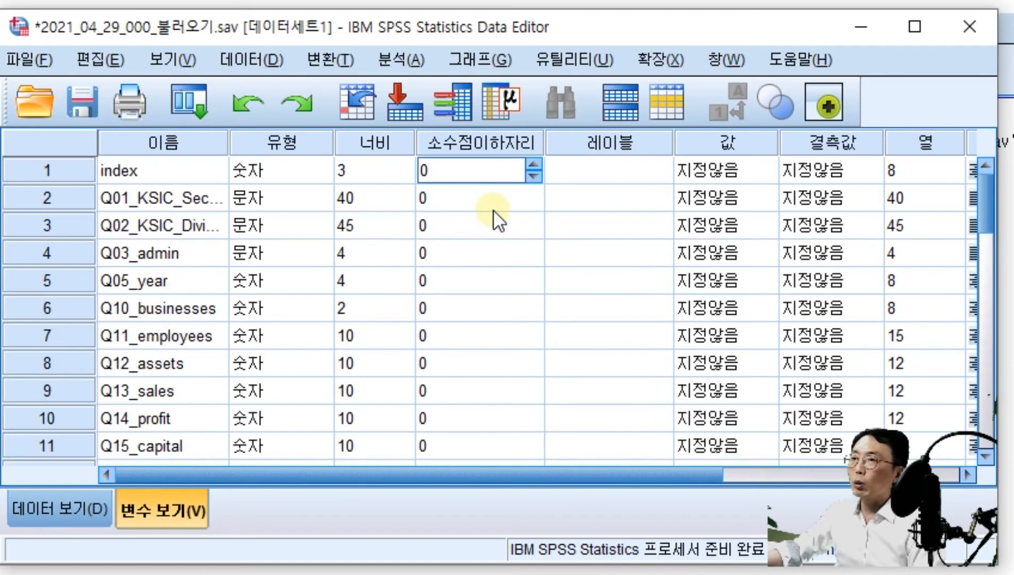
{"action": "left_click", "coordinate": [68, 514]}
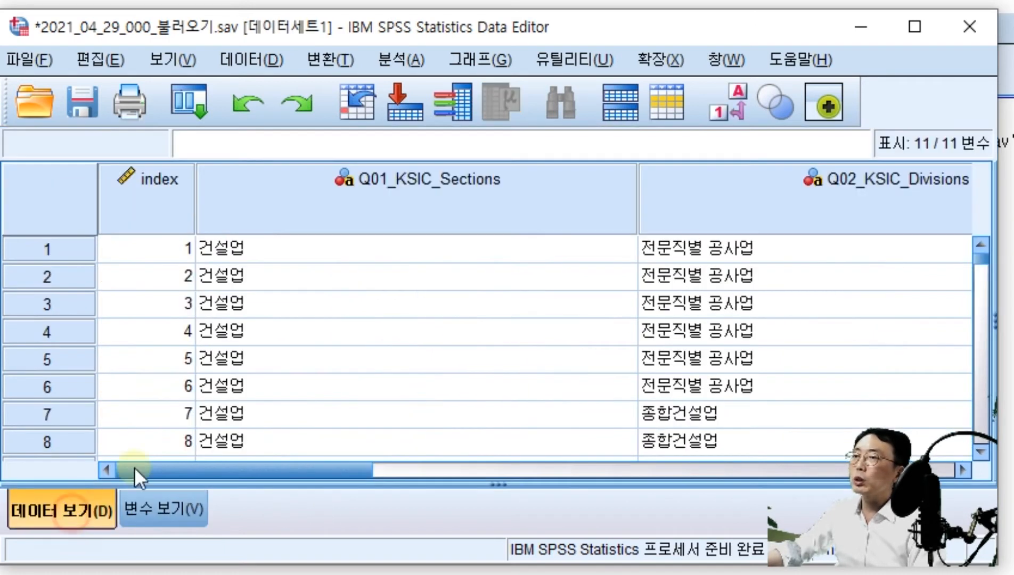
Move across case 4 in Data View from Q01_KSIC_Sections to Q11_employees, one variable at a time.
{"action": "left_click", "coordinate": [464, 334]}
{"action": "key", "text": "Right"}
{"action": "key", "text": "Right"}
{"action": "key", "text": "Right"}
{"action": "key", "text": "Right"}
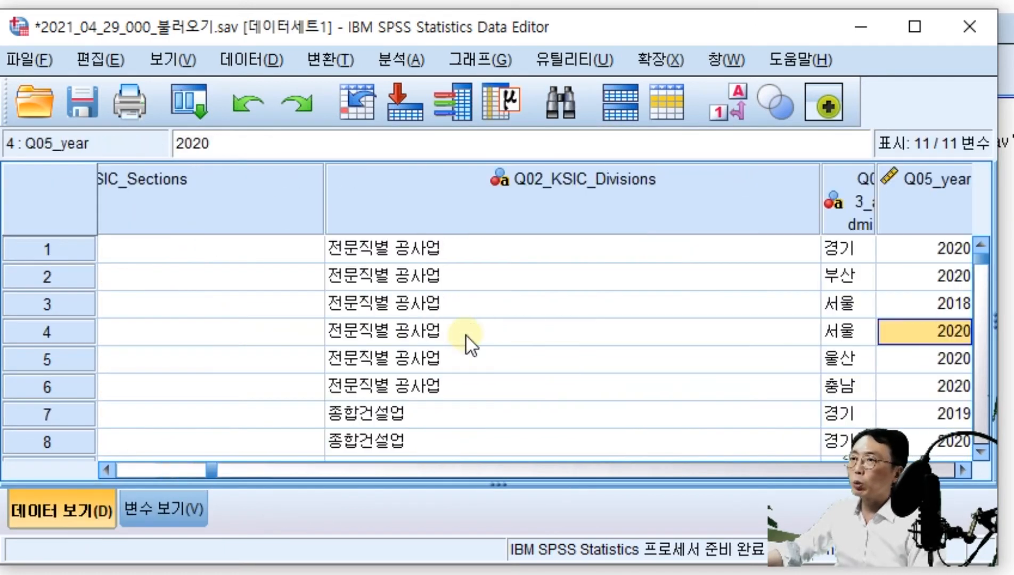
{"action": "key", "text": "Right"}
Inspect the 레이블 and 값 attributes of the index variable in Variable View and compare them with Data View.
{"action": "left_click", "coordinate": [172, 506]}
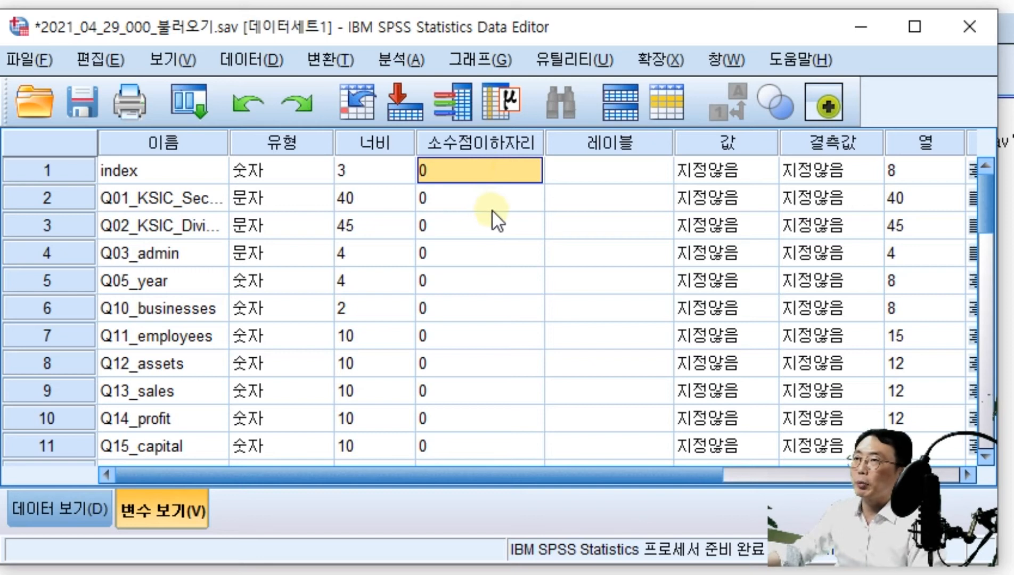
{"action": "key", "text": "Tab"}
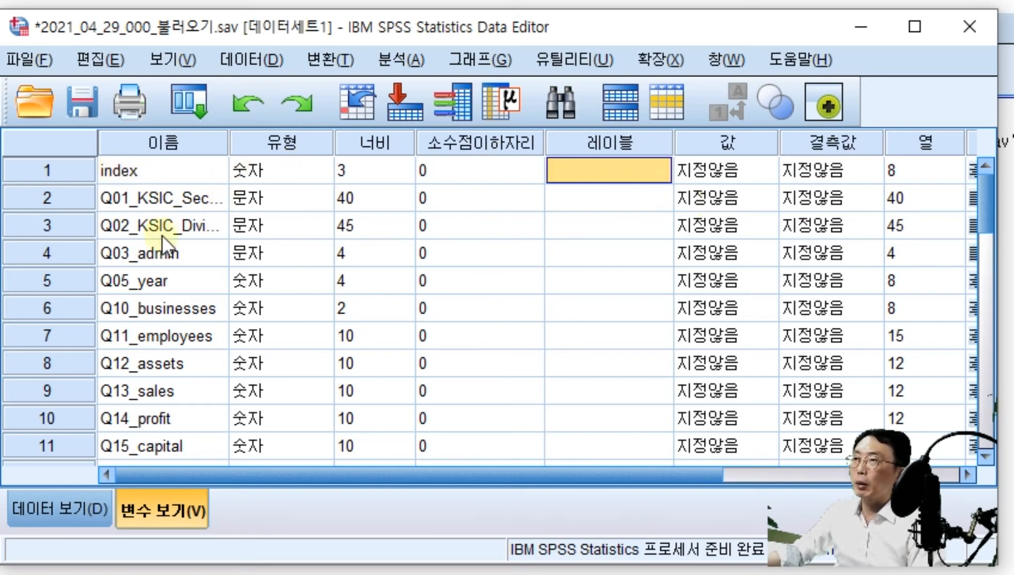
{"action": "left_click", "coordinate": [749, 179]}
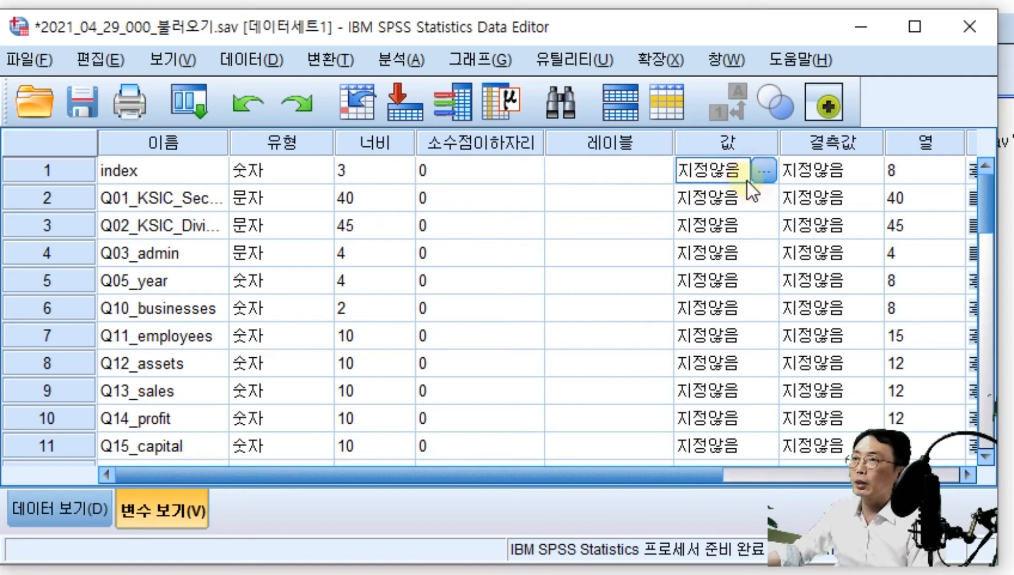
{"action": "left_click", "coordinate": [32, 513]}
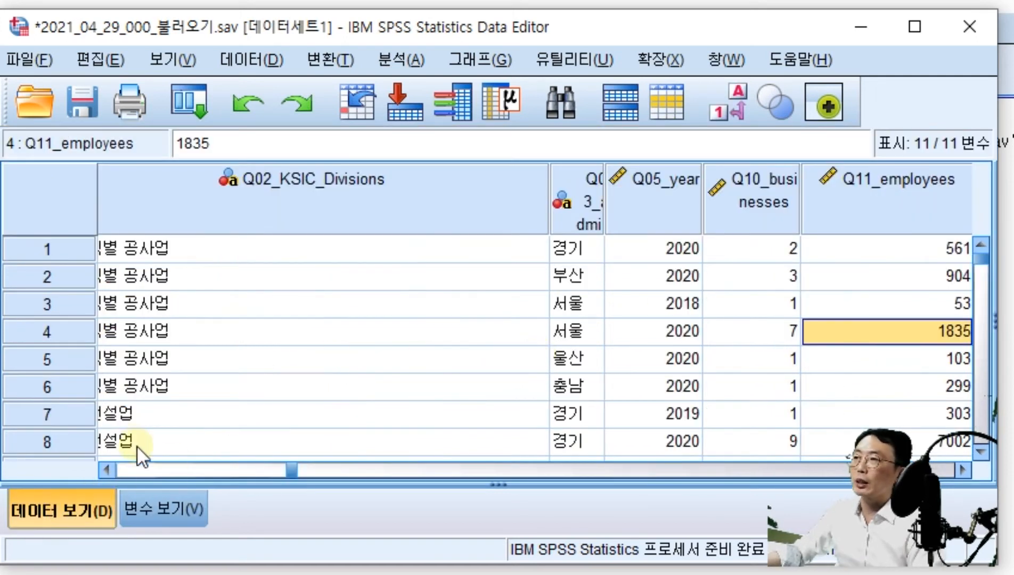
{"action": "left_click", "coordinate": [173, 507]}
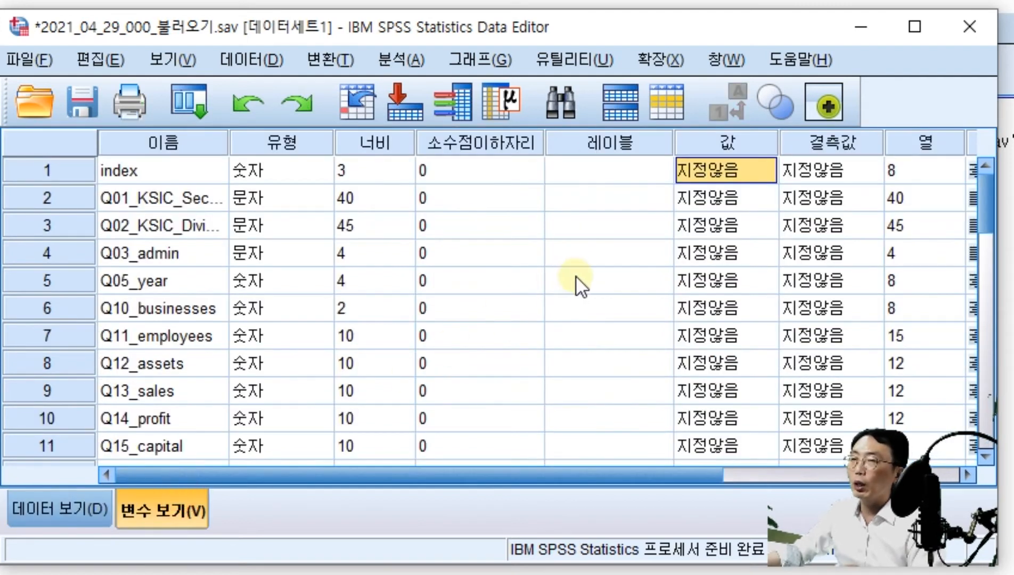
Examine the Q05_year to Q15_capital data columns in Data View and compare them with their definitions in Variable View.
{"action": "left_click", "coordinate": [90, 514]}
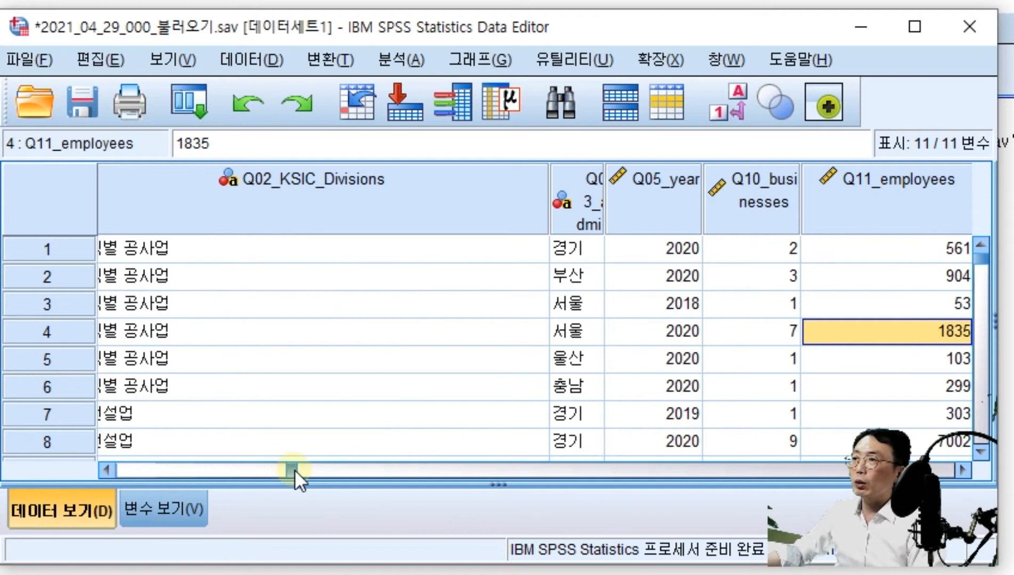
{"action": "left_click_drag", "start_coordinate": [295, 469], "coordinate": [591, 469]}
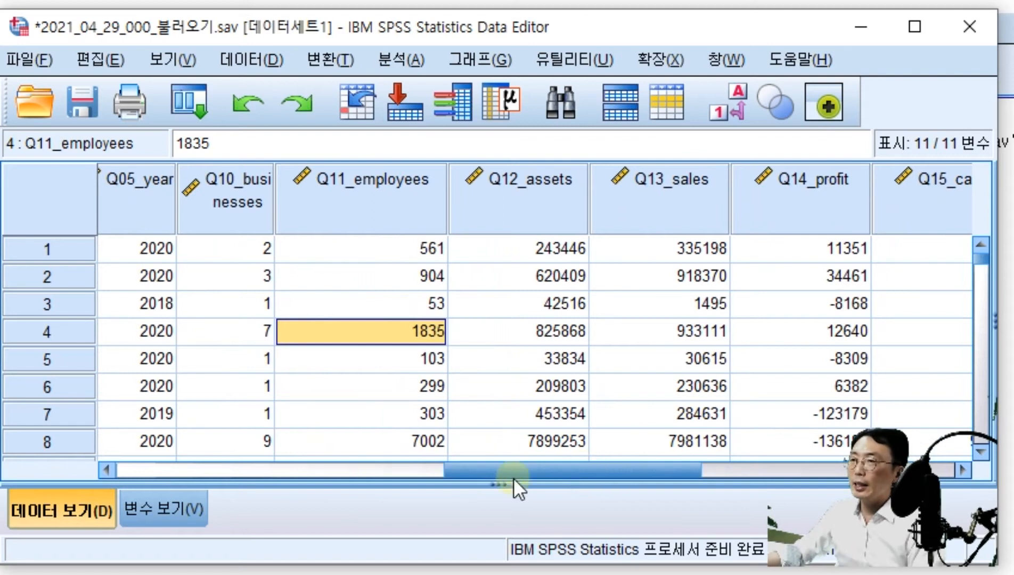
{"action": "left_click", "coordinate": [174, 517]}
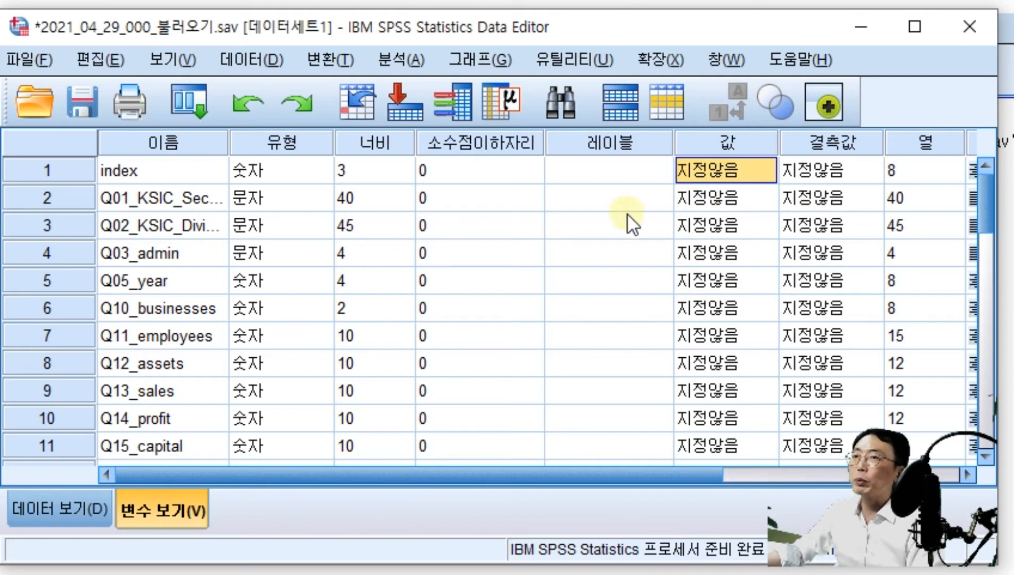
{"action": "left_click", "coordinate": [78, 504]}
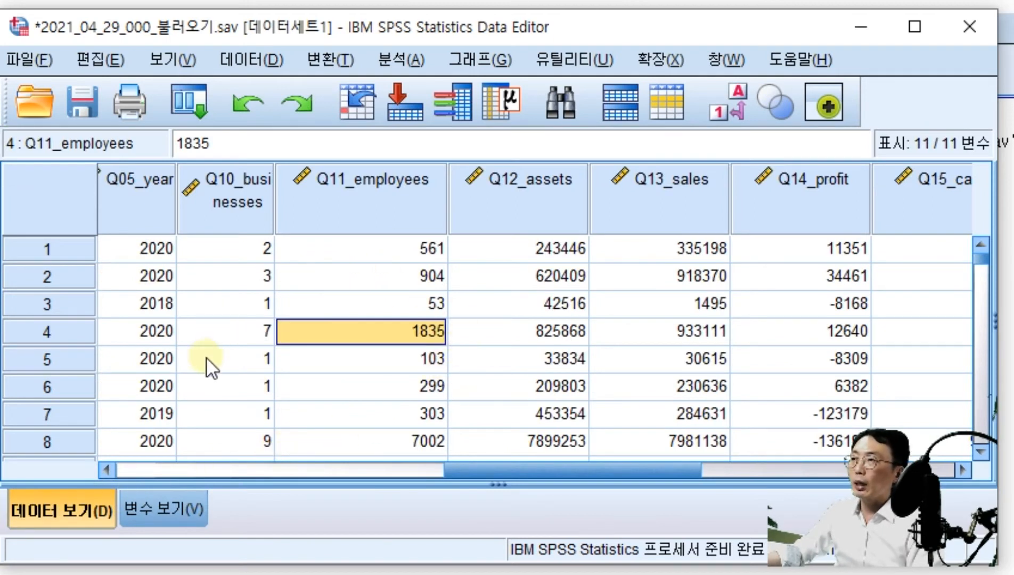
Inspect the Variable View attributes from 레이블 and 결측값 to 역할, and highlight the whole Q11_employees column in Data View.
{"action": "left_click", "coordinate": [158, 504]}
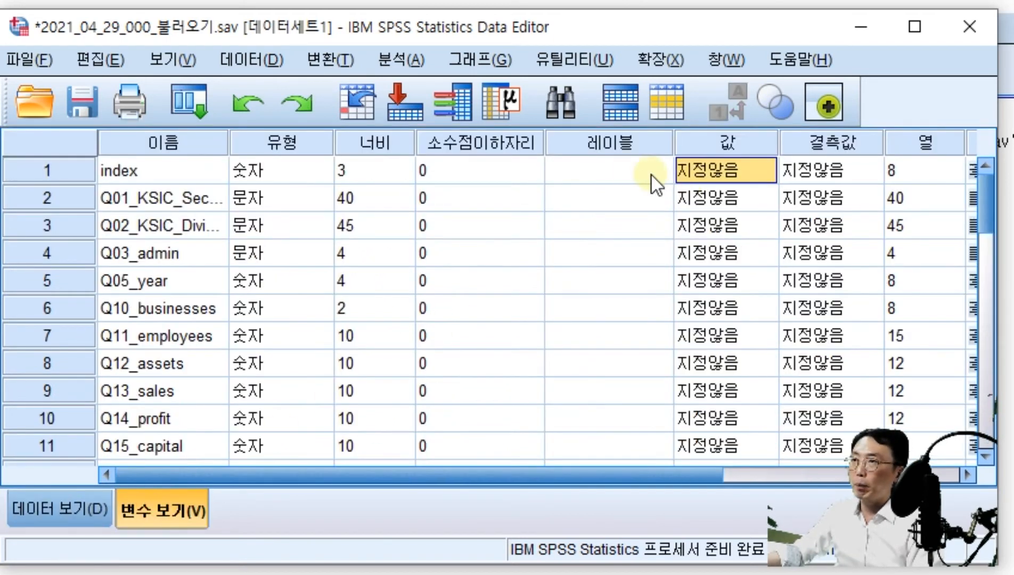
{"action": "left_click", "coordinate": [607, 175]}
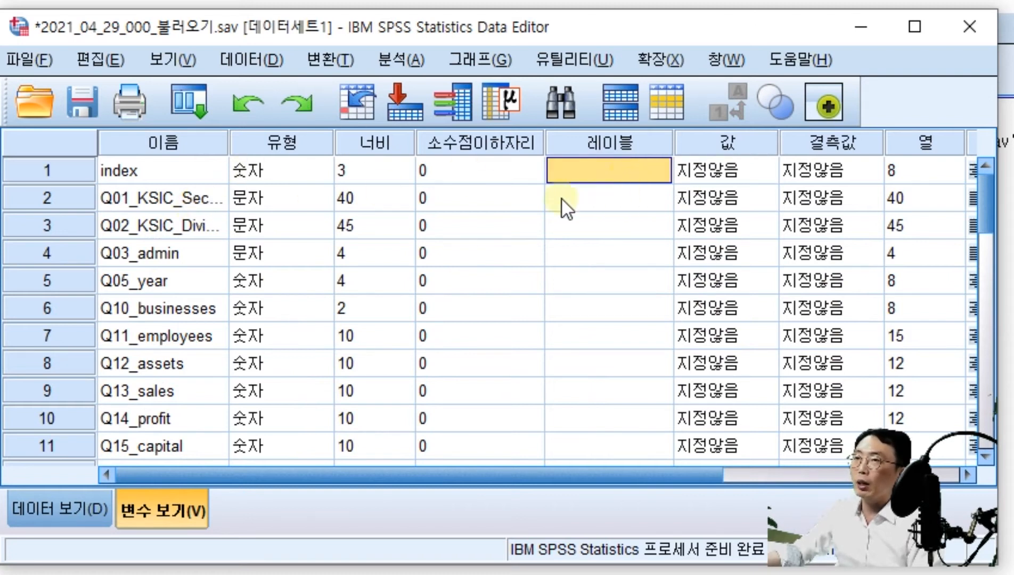
{"action": "left_click", "coordinate": [817, 172]}
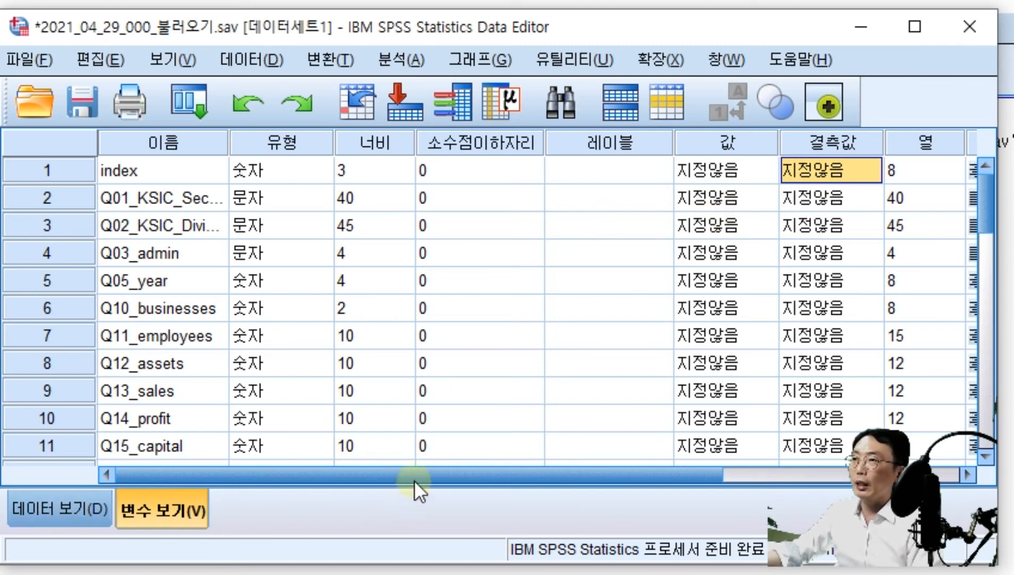
{"action": "left_click_drag", "start_coordinate": [414, 480], "coordinate": [630, 487]}
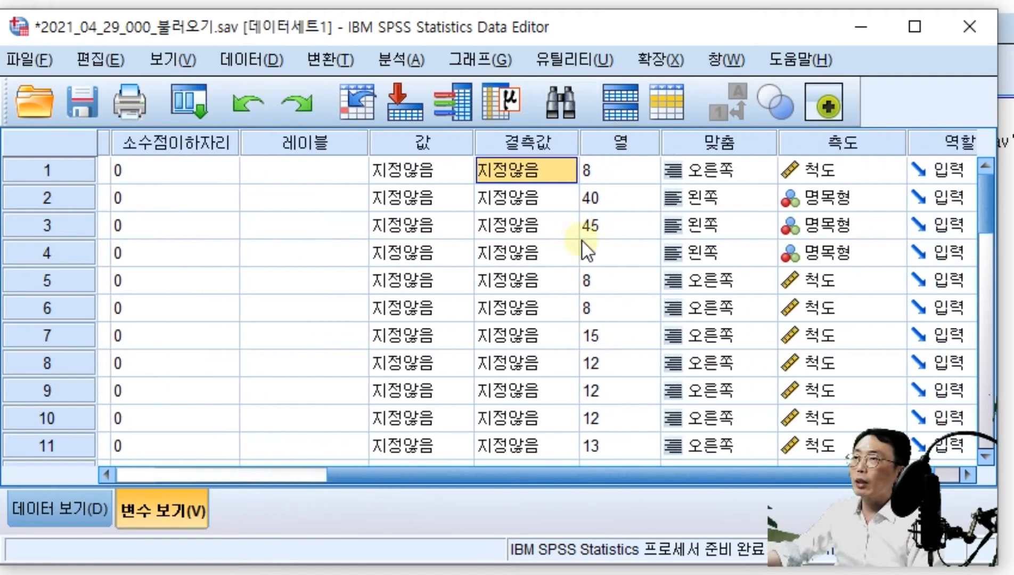
{"action": "left_click", "coordinate": [33, 510]}
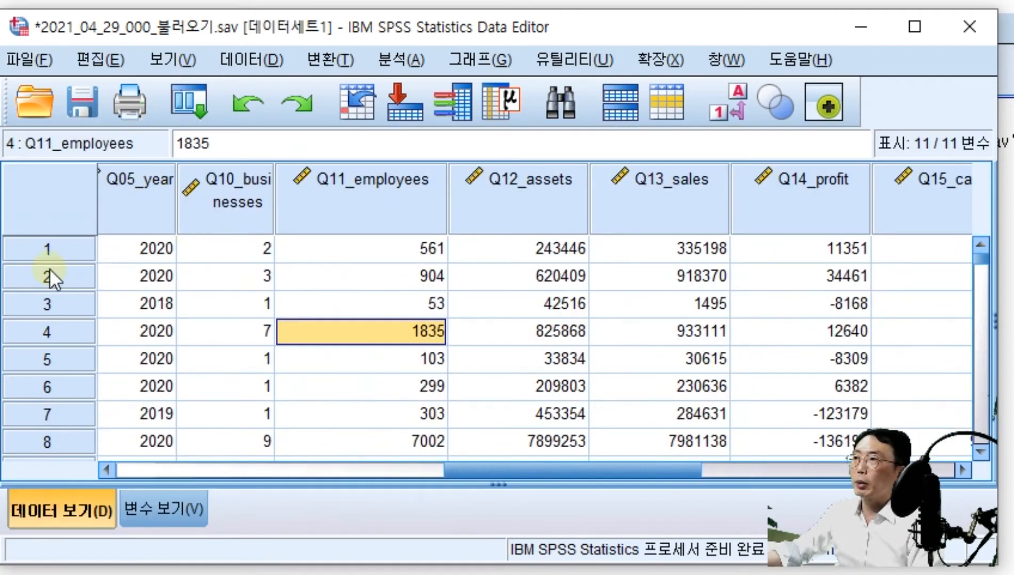
{"action": "left_click", "coordinate": [383, 199]}
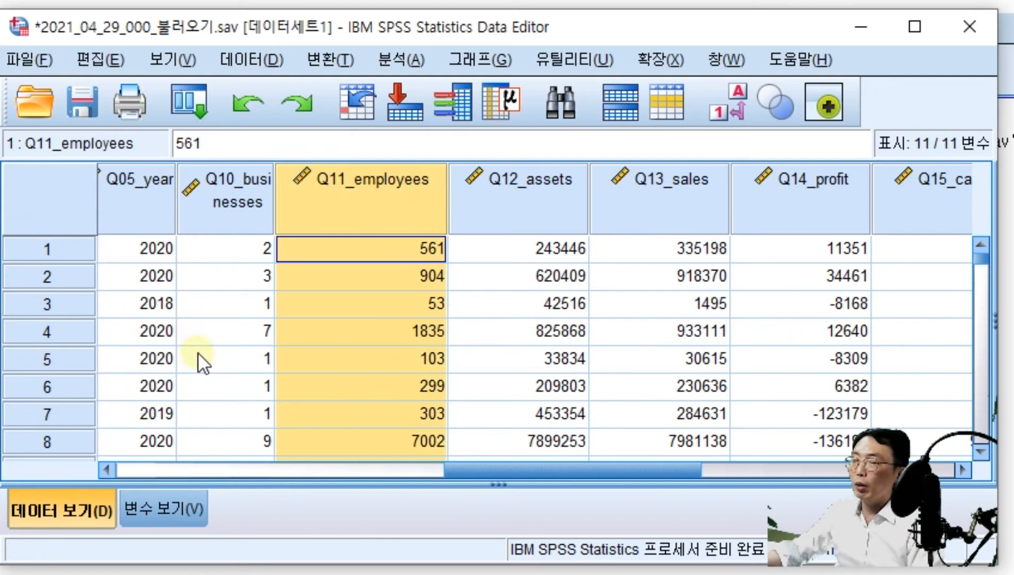
Review the 측도 and 역할 settings in Variable View and widen the 이름 column to show the full variable names.
{"action": "left_click", "coordinate": [154, 506]}
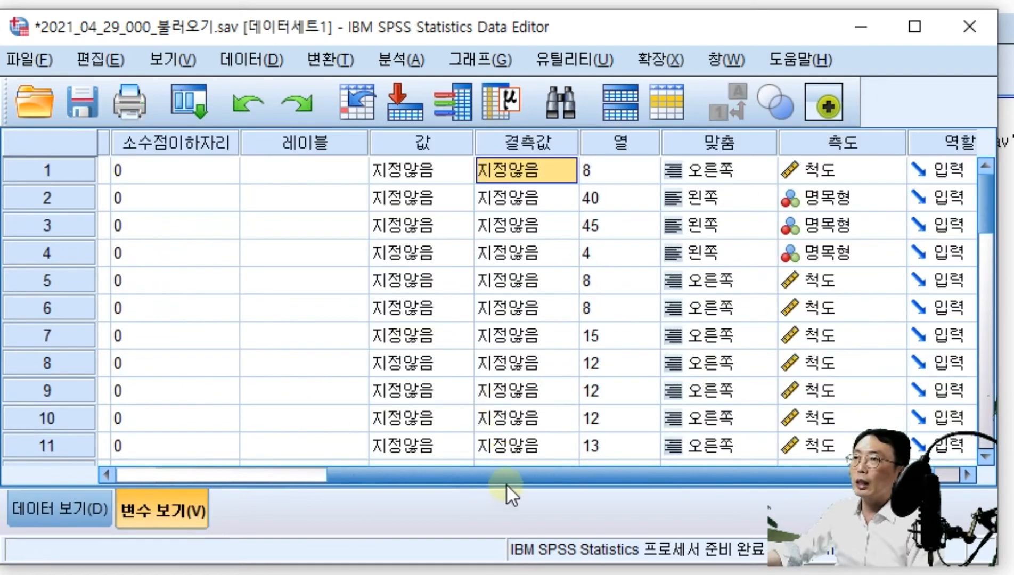
{"action": "left_click_drag", "start_coordinate": [511, 473], "coordinate": [536, 473]}
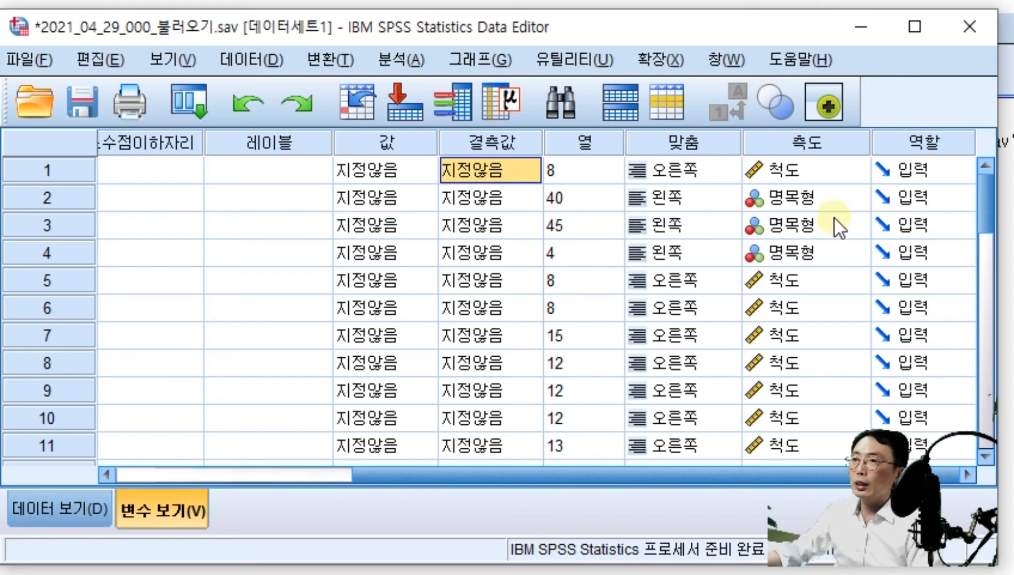
{"action": "left_click_drag", "start_coordinate": [679, 482], "coordinate": [425, 477]}
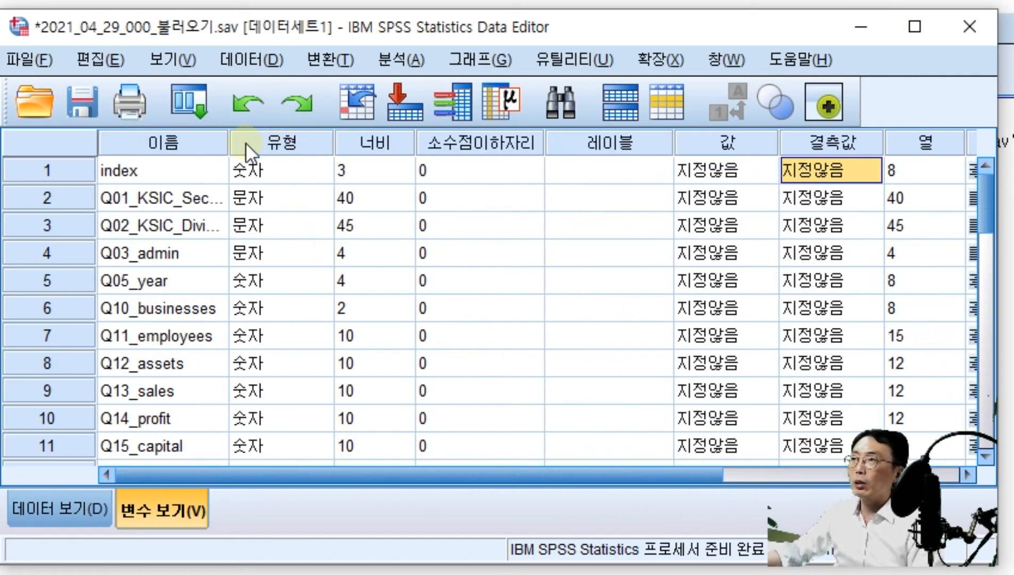
{"action": "left_click_drag", "start_coordinate": [229, 143], "coordinate": [272, 145]}
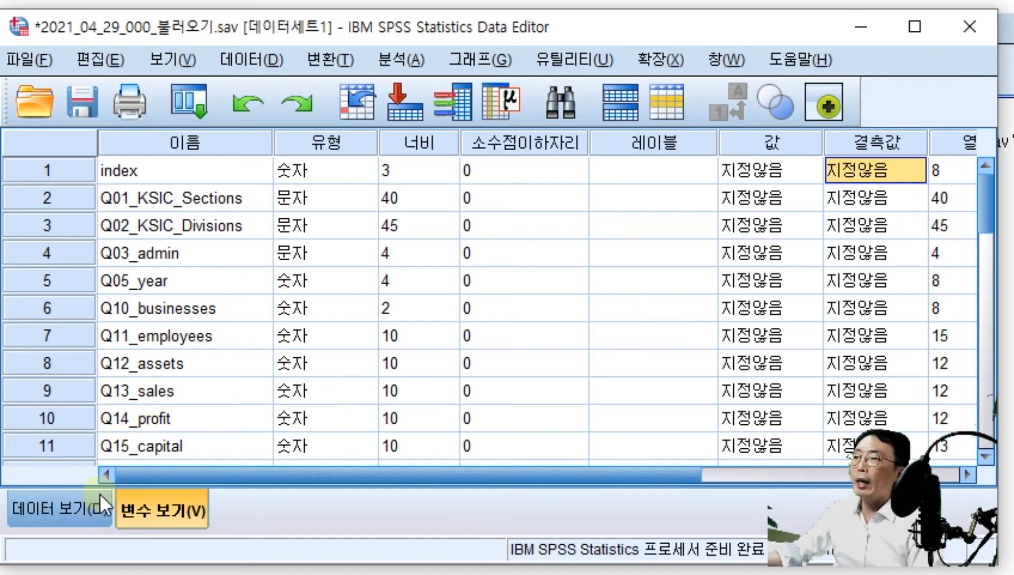
Return to Data View and switch to the Excel workbook 2021_21_10_2018_01_외래관광.xlsx.
{"action": "left_click", "coordinate": [88, 503]}
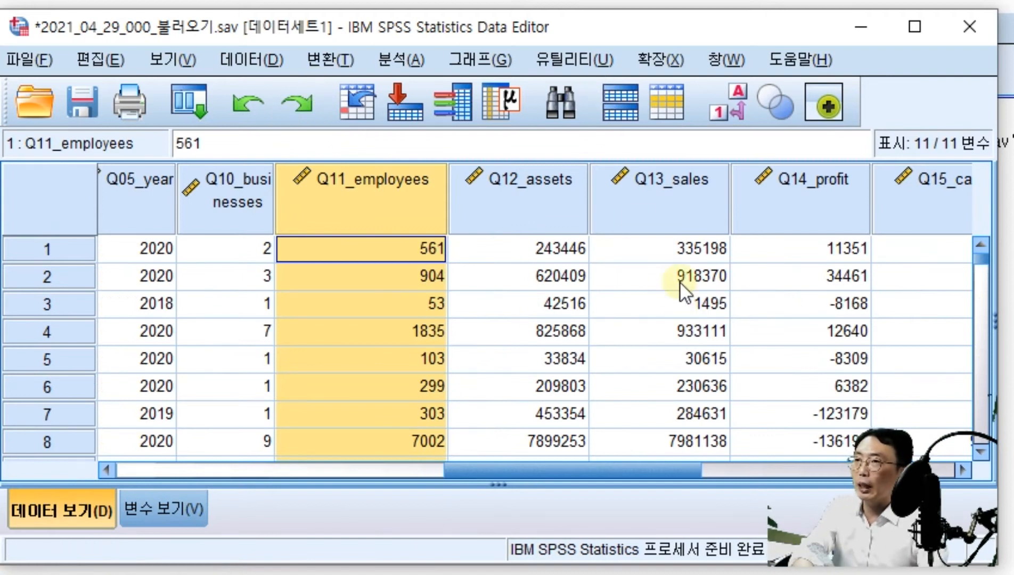
{"action": "key", "text": "alt+Tab"}
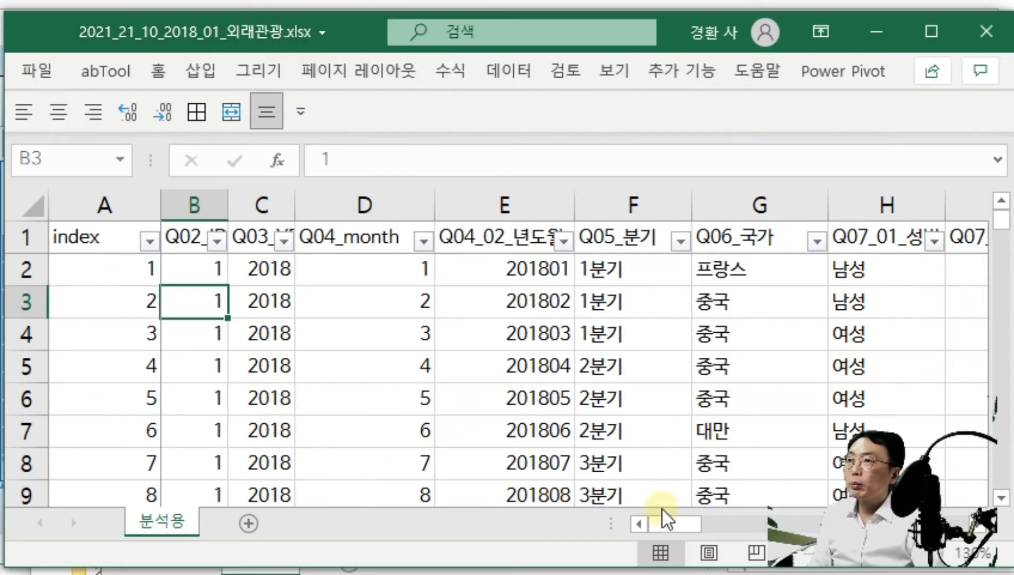
Inspect the age-group text values in the Q08_01_연령대 column of the Excel sheet.
{"action": "left_click_drag", "start_coordinate": [669, 518], "coordinate": [709, 518]}
{"action": "left_click", "coordinate": [597, 234]}
{"action": "left_click", "coordinate": [603, 204]}
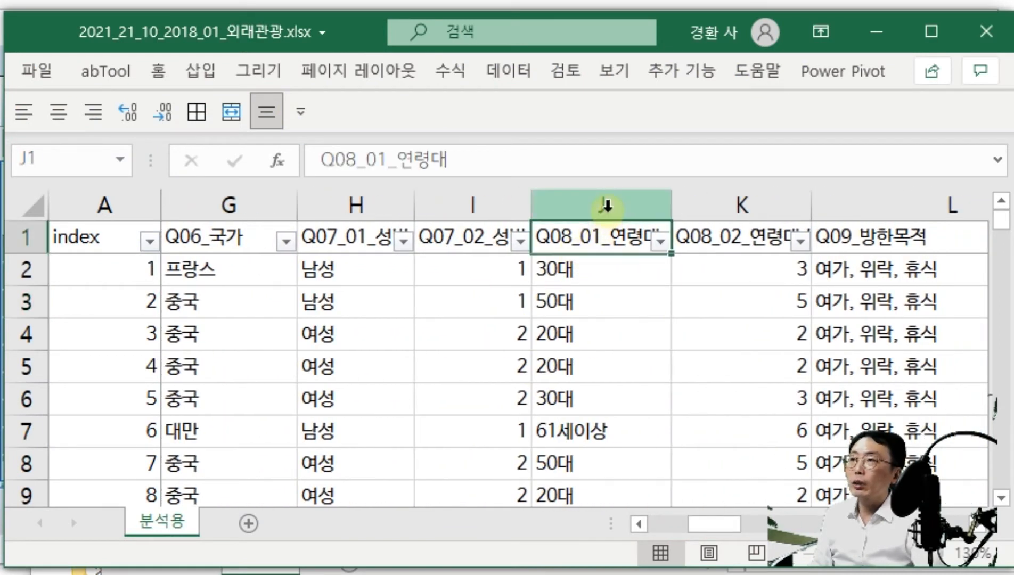
{"action": "left_click", "coordinate": [596, 269]}
{"action": "left_click", "coordinate": [598, 302]}
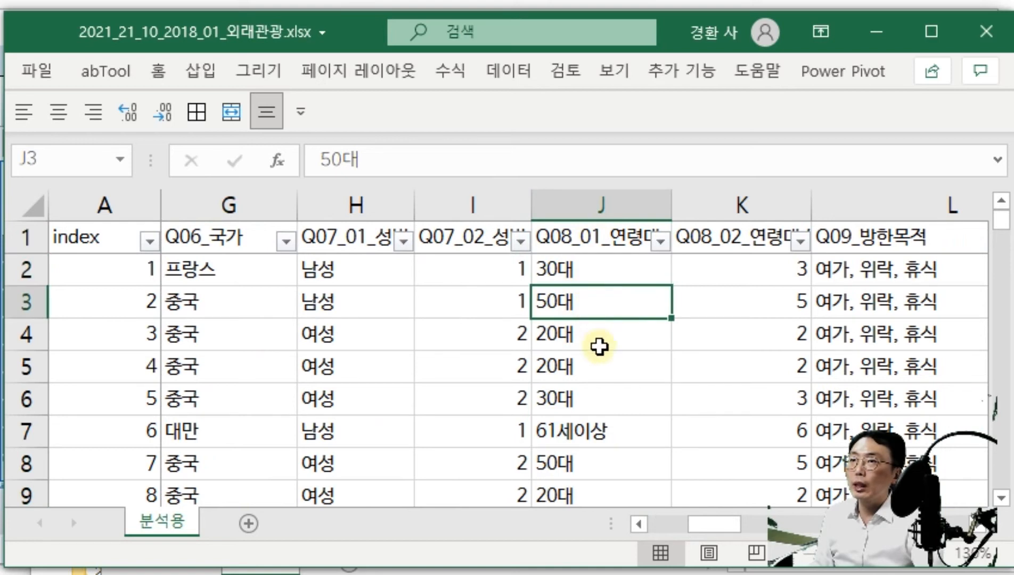
{"action": "left_click", "coordinate": [600, 335]}
{"action": "left_click", "coordinate": [601, 377]}
Compare the numeric codes in Q08_02_연령대수치 with the text categories in the Q08_01_연령대 column.
{"action": "left_click", "coordinate": [759, 266]}
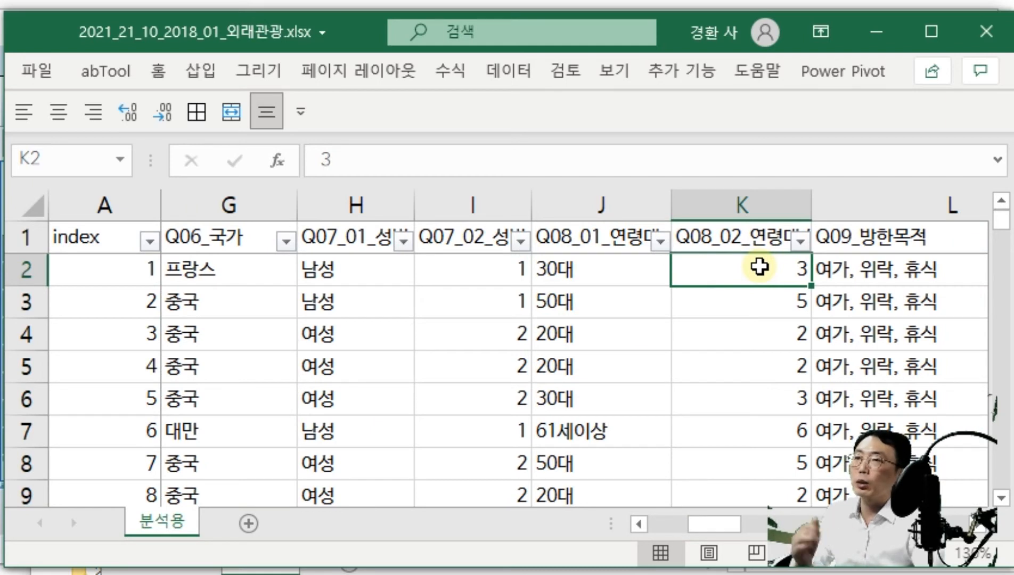
{"action": "left_click", "coordinate": [607, 205]}
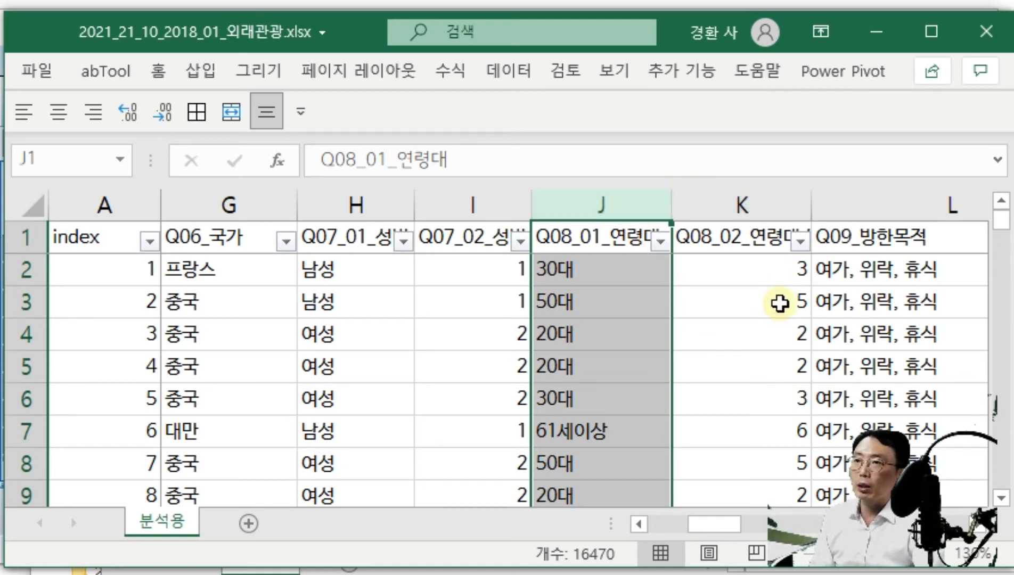
{"action": "left_click", "coordinate": [780, 272]}
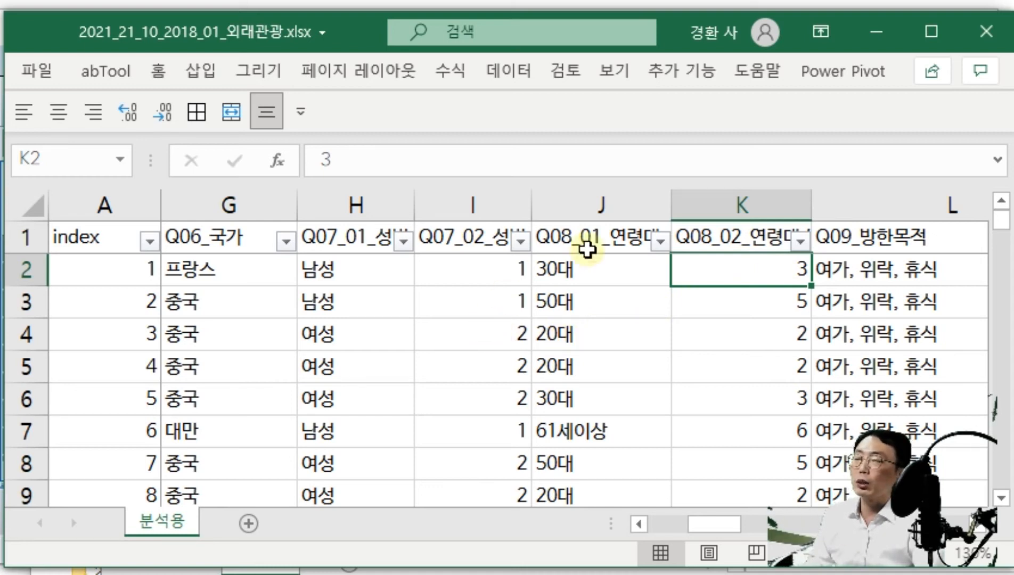
{"action": "left_click", "coordinate": [601, 202]}
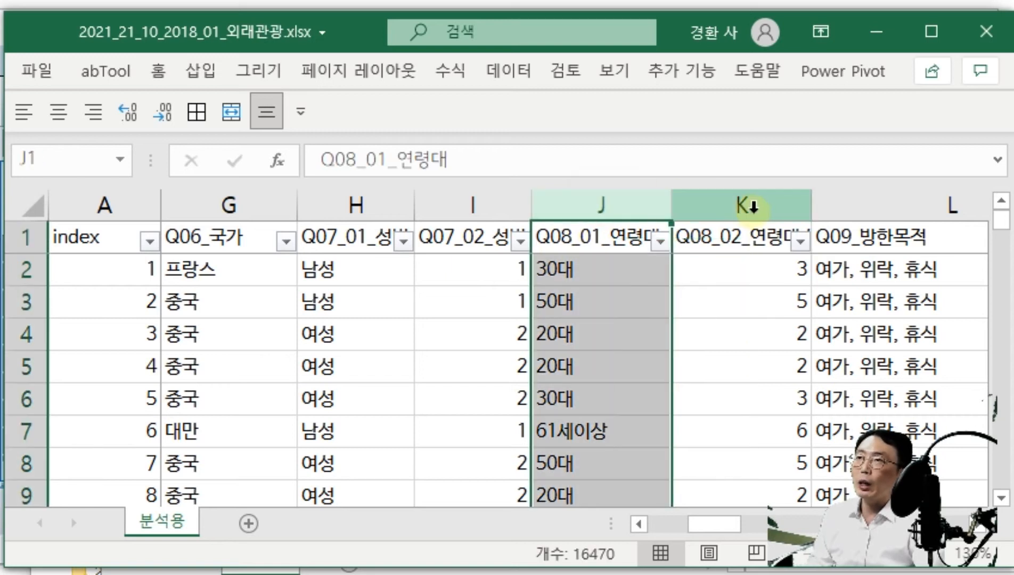
{"action": "left_click", "coordinate": [748, 206]}
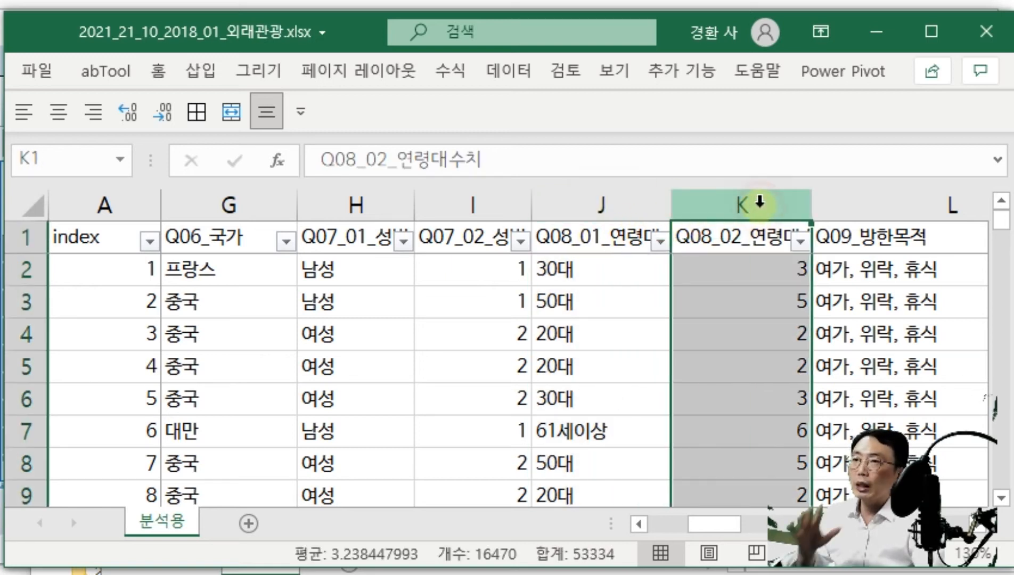
{"action": "left_click", "coordinate": [599, 202]}
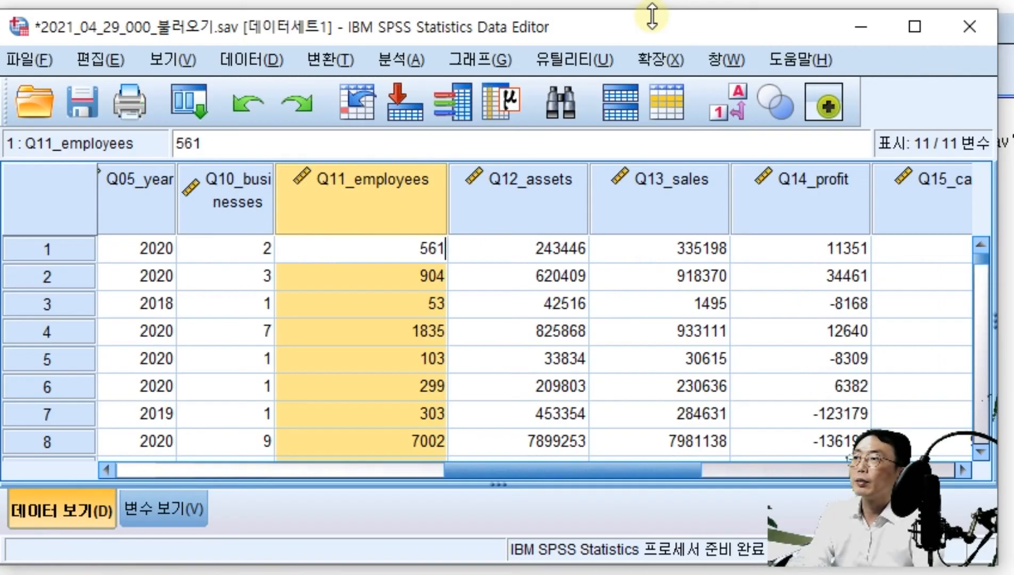
Switch to the SPSS Data Editor and set the Q05_year variable's 레이블 to 년도 in Variable View.
{"action": "left_click", "coordinate": [175, 513]}
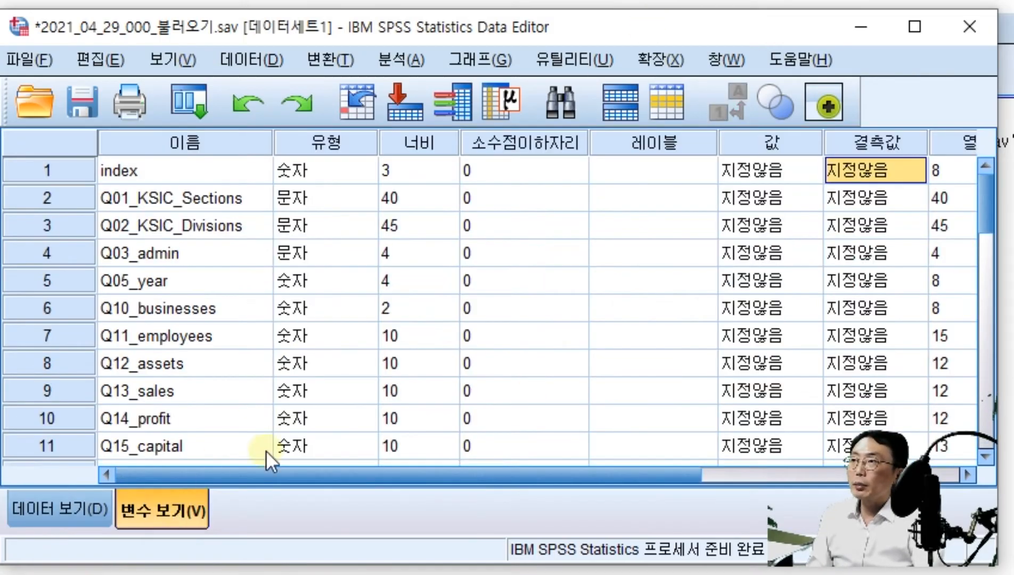
{"action": "left_click", "coordinate": [648, 201]}
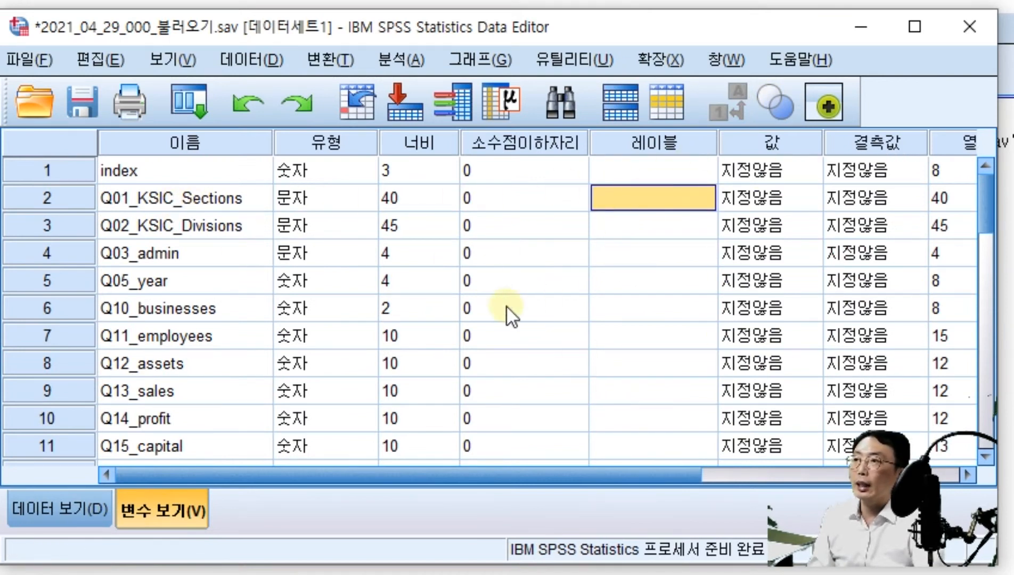
{"action": "left_click", "coordinate": [662, 276]}
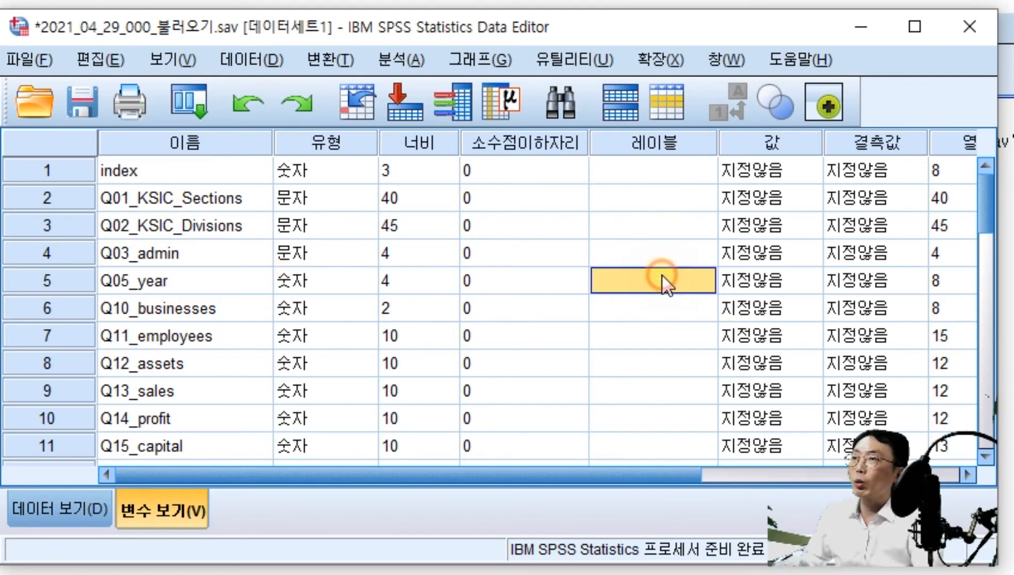
{"action": "type", "text": "s"}
{"action": "key", "text": "BackSpace"}
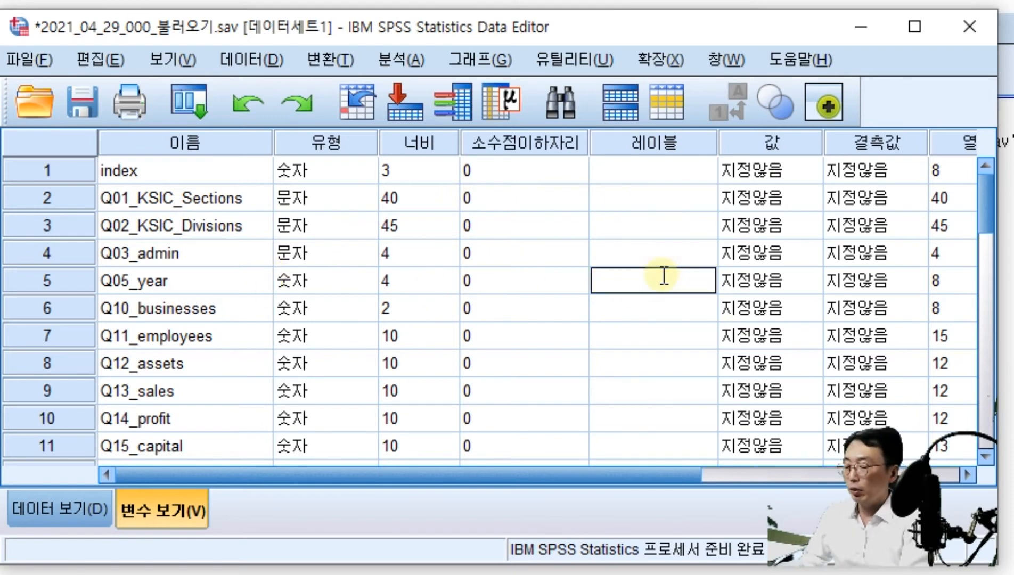
{"action": "type", "text": "냐더"}
{"action": "key", "text": "Return"}
{"action": "key", "text": "Up"}
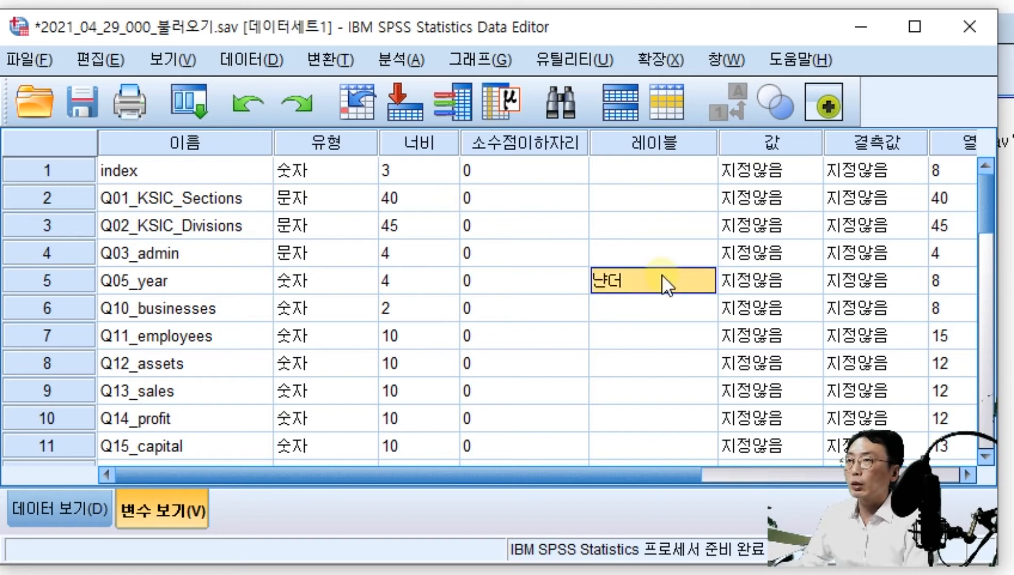
{"action": "key", "text": "Delete"}
{"action": "type", "text": "년도"}
{"action": "key", "text": "Return"}
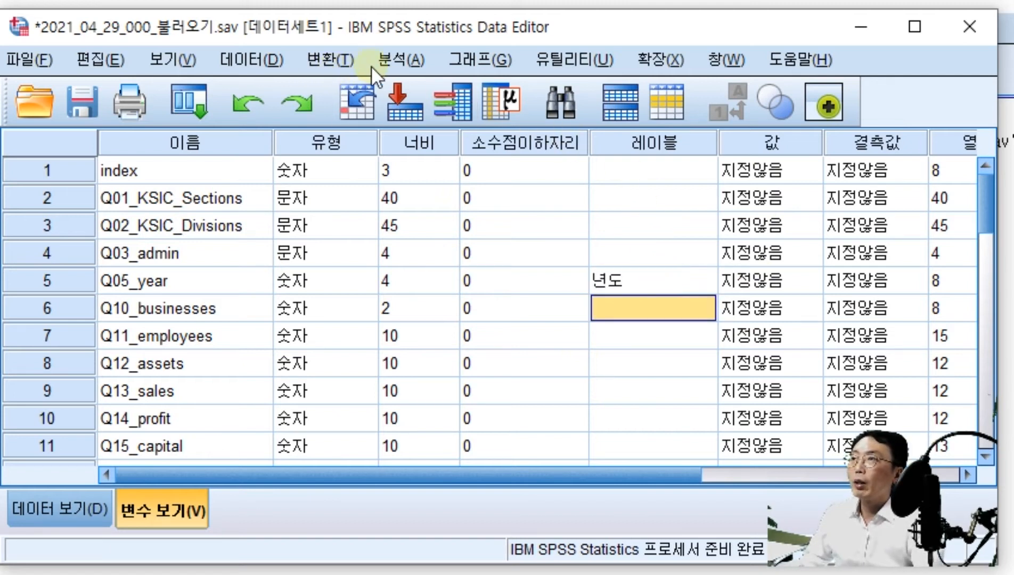
Open the 빈도분석 dialog to check how the labelled Q05_year variable is listed, repositioning and narrowing the dialog.
{"action": "left_click", "coordinate": [385, 58]}
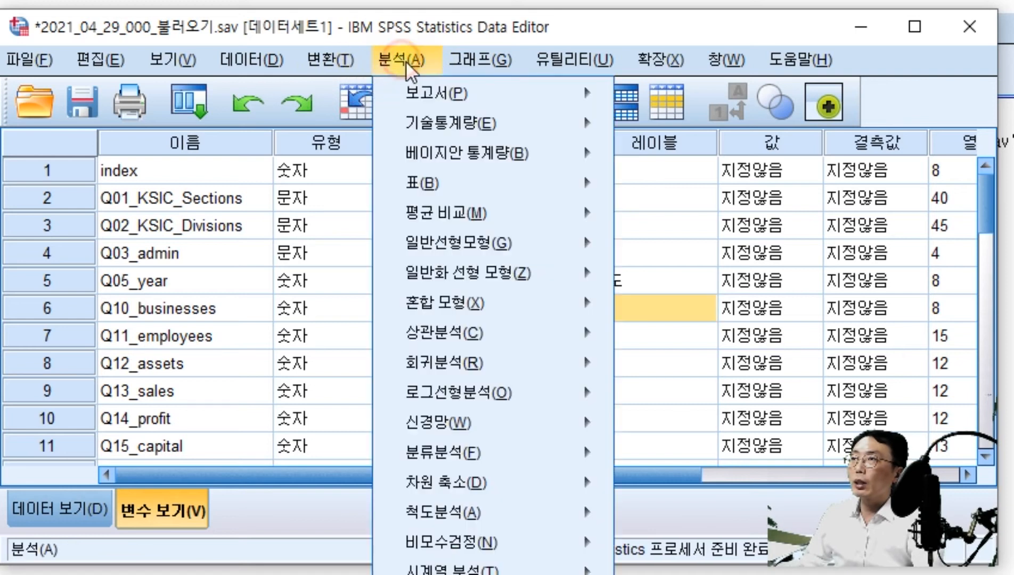
{"action": "mouse_move", "coordinate": [432, 124]}
{"action": "left_click", "coordinate": [671, 127]}
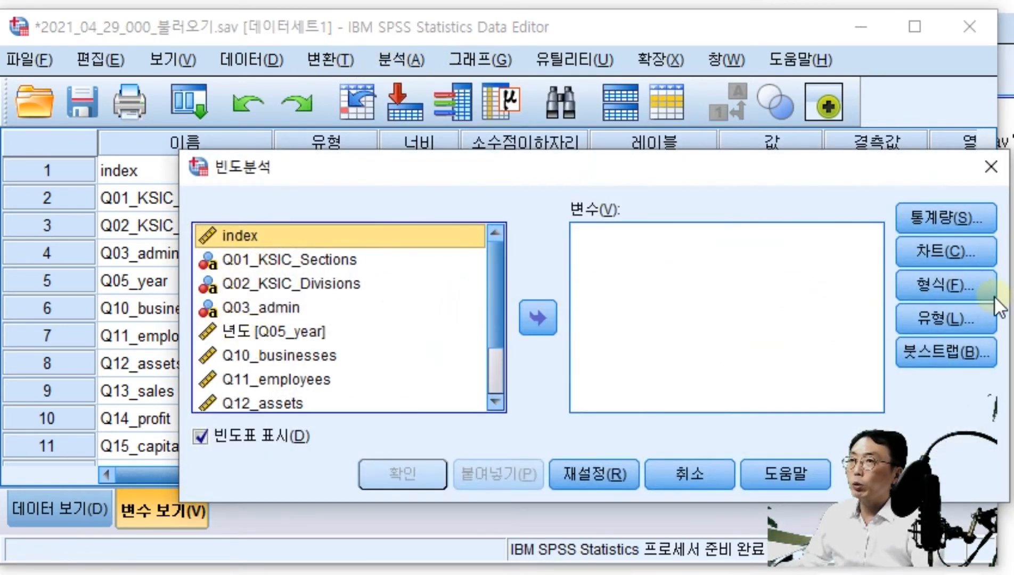
{"action": "left_click_drag", "start_coordinate": [673, 147], "coordinate": [665, 130]}
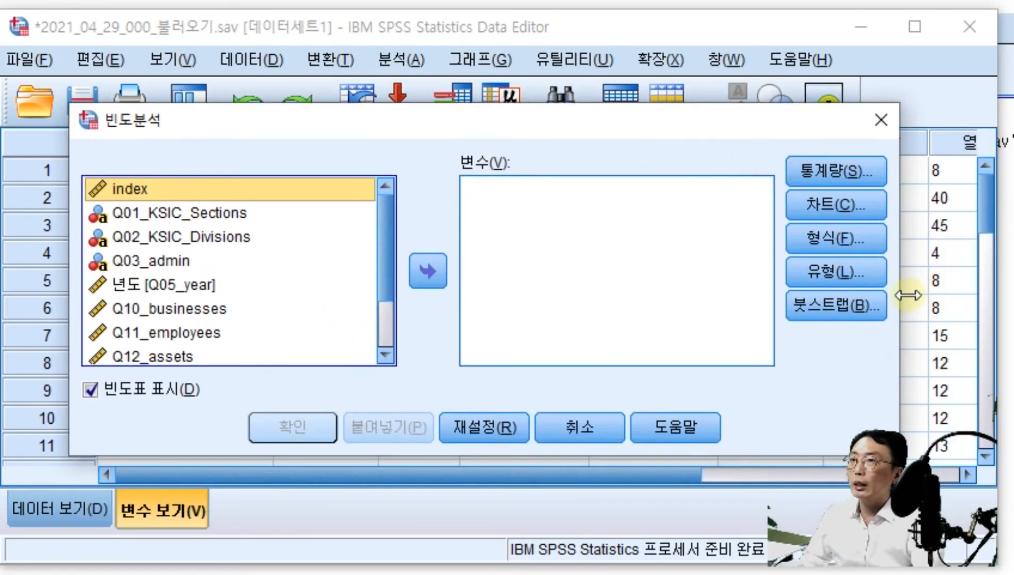
{"action": "left_click_drag", "start_coordinate": [908, 295], "coordinate": [879, 295]}
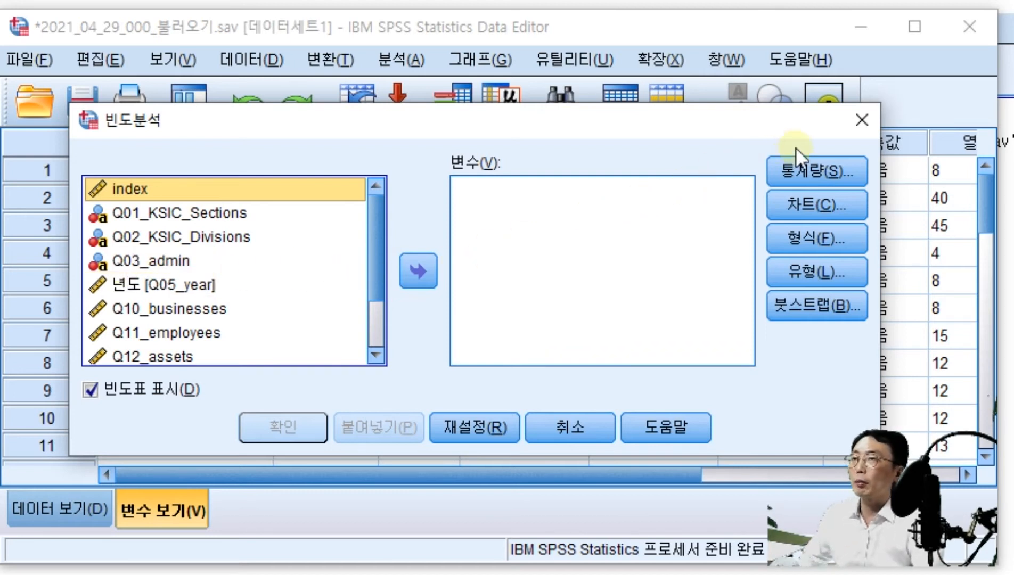
{"action": "left_click_drag", "start_coordinate": [699, 125], "coordinate": [740, 574]}
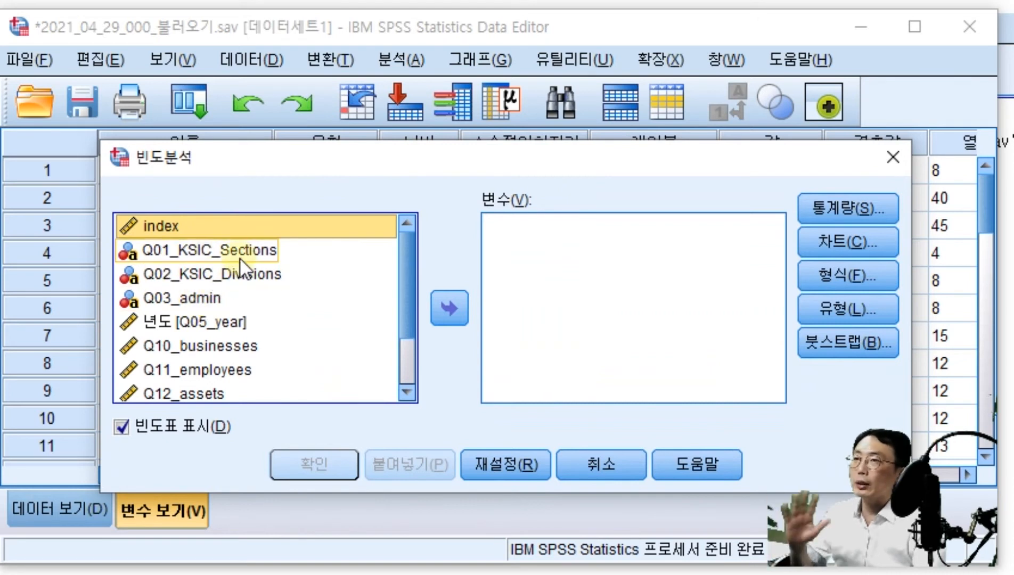
{"action": "left_click_drag", "start_coordinate": [557, 159], "coordinate": [533, 572]}
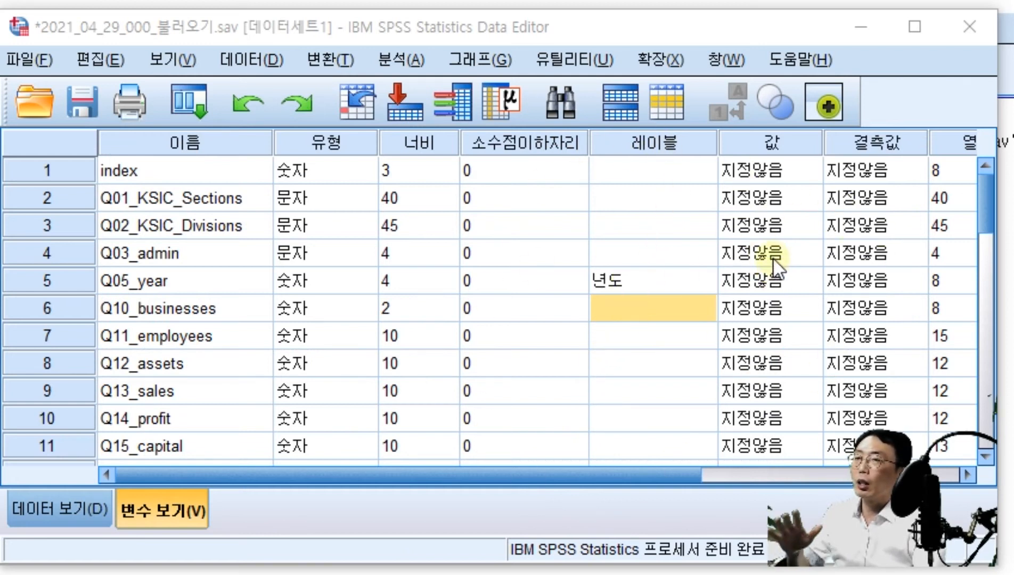
Review the 레이블, 값 and 결측값 attribute columns in Variable View, and return to Data View.
{"action": "left_click", "coordinate": [671, 136]}
{"action": "left_click", "coordinate": [761, 131]}
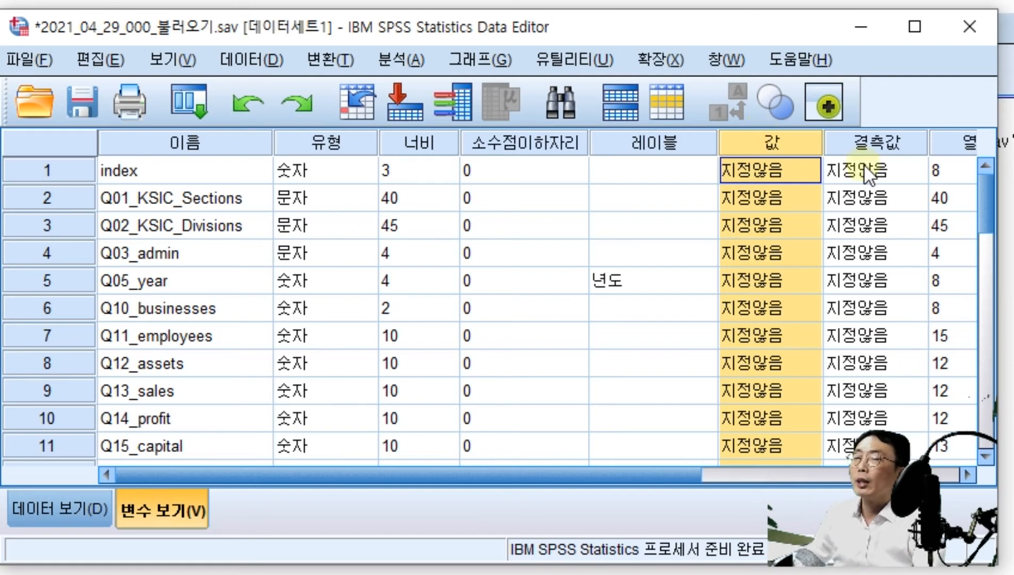
{"action": "left_click", "coordinate": [900, 144]}
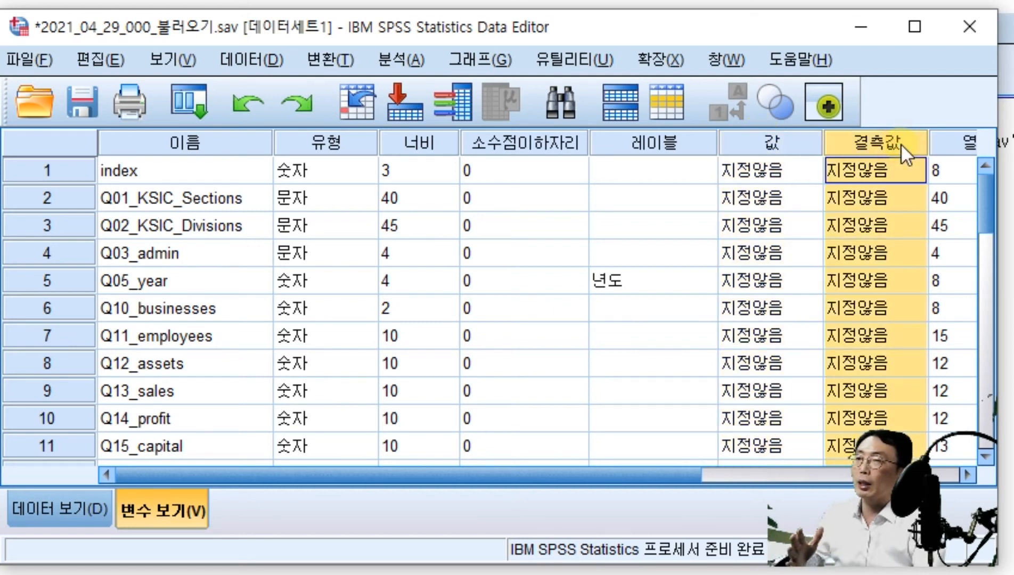
{"action": "left_click", "coordinate": [88, 507]}
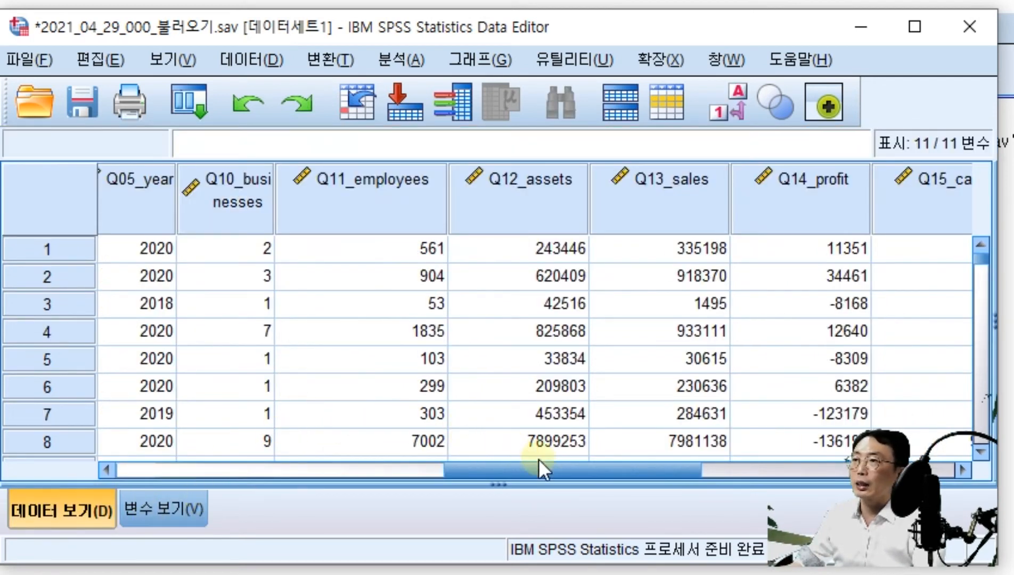
{"action": "left_click_drag", "start_coordinate": [539, 460], "coordinate": [593, 469]}
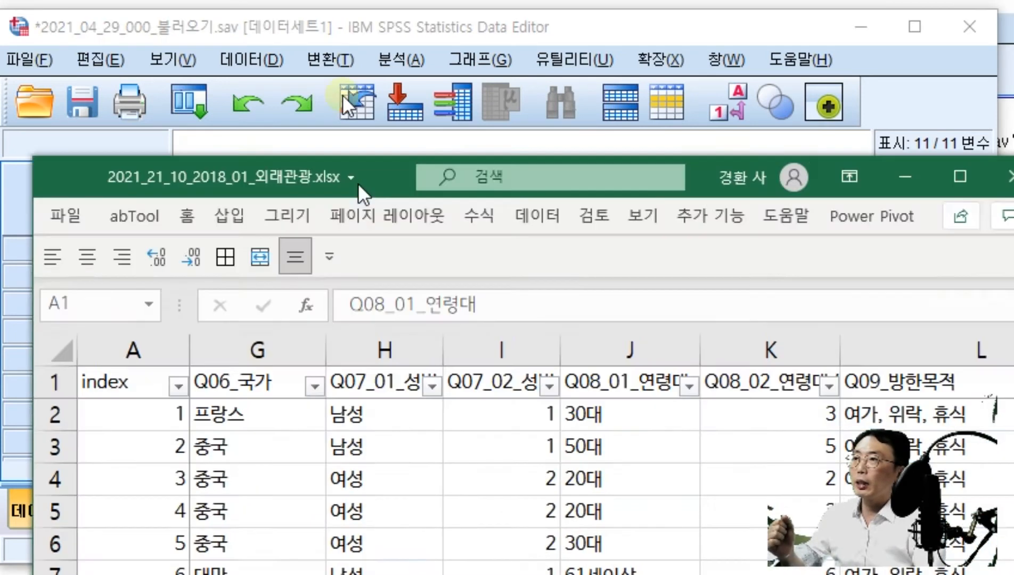
Bring the Excel workbook back into view and clear cell H2 in the Q07_01 column as a missing-value example.
{"action": "left_click_drag", "start_coordinate": [358, 183], "coordinate": [331, 32]}
{"action": "left_click", "coordinate": [342, 261]}
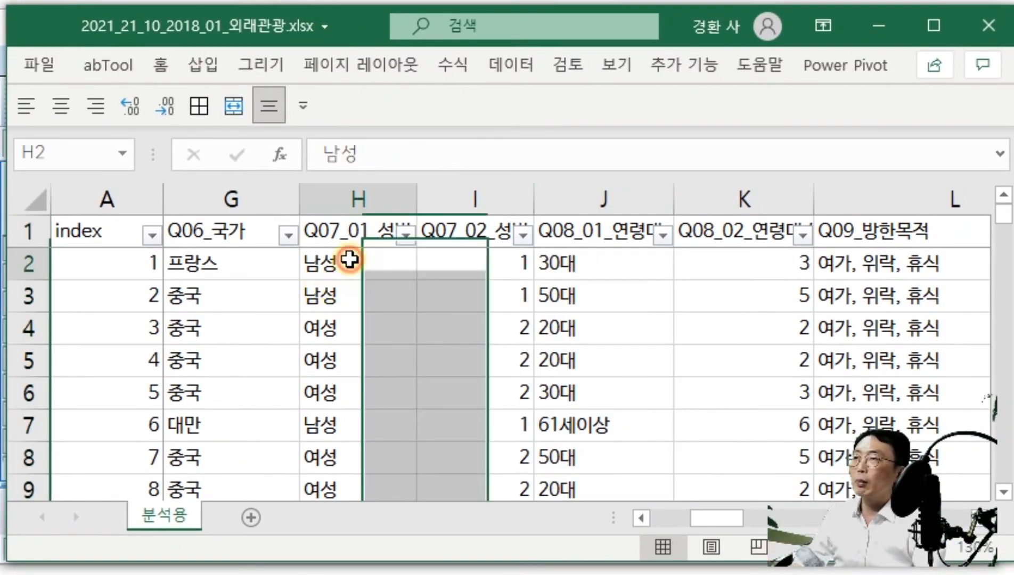
{"action": "key", "text": "Delete"}
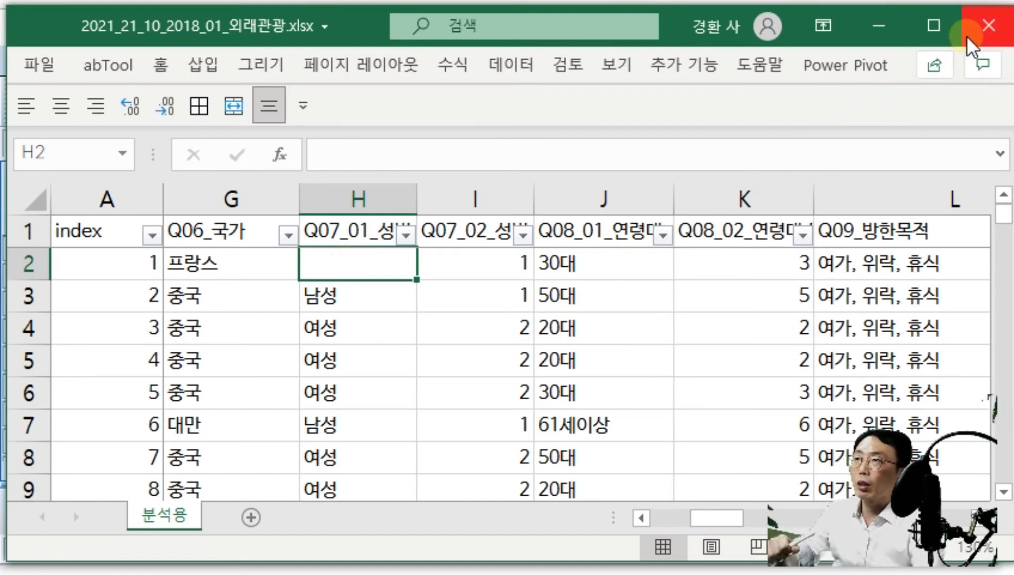
{"action": "left_click", "coordinate": [979, 2]}
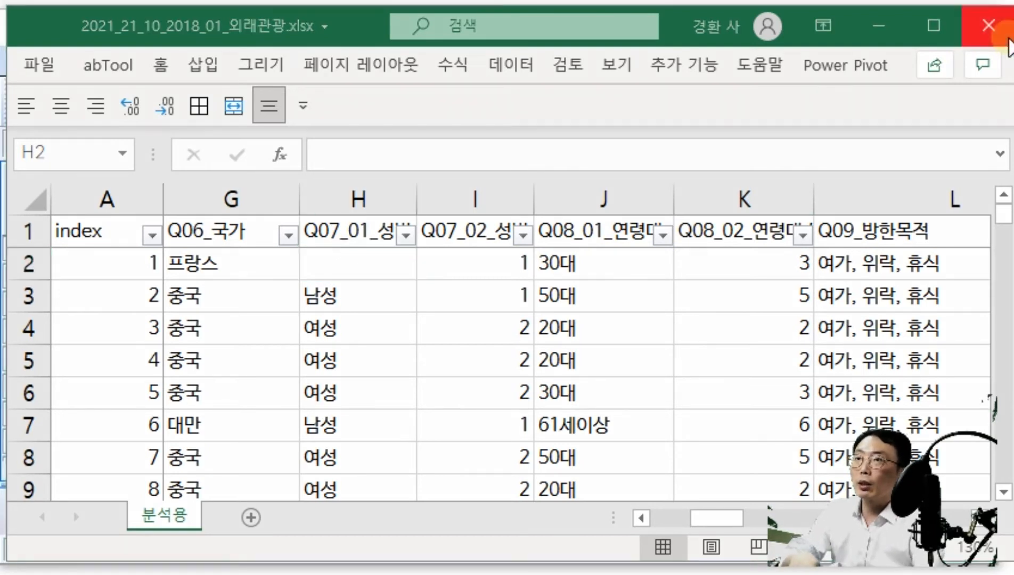
Handwrite NULL and a dot over the sheet with the screen pen, and clear the annotation.
{"action": "left_click_drag", "start_coordinate": [307, 186], "coordinate": [245, 343]}
{"action": "left_click_drag", "start_coordinate": [296, 196], "coordinate": [313, 353]}
{"action": "left_click_drag", "start_coordinate": [358, 180], "coordinate": [318, 360]}
{"action": "left_click_drag", "start_coordinate": [395, 200], "coordinate": [417, 343]}
{"action": "left_click_drag", "start_coordinate": [459, 196], "coordinate": [417, 342]}
{"action": "mouse_move", "coordinate": [511, 189]}
{"action": "left_mouse_down"}
{"action": "mouse_move", "coordinate": [508, 323]}
{"action": "mouse_move", "coordinate": [577, 320]}
{"action": "left_mouse_up"}
{"action": "mouse_move", "coordinate": [586, 192]}
{"action": "left_mouse_down"}
{"action": "mouse_move", "coordinate": [590, 328]}
{"action": "mouse_move", "coordinate": [672, 331]}
{"action": "left_mouse_up"}
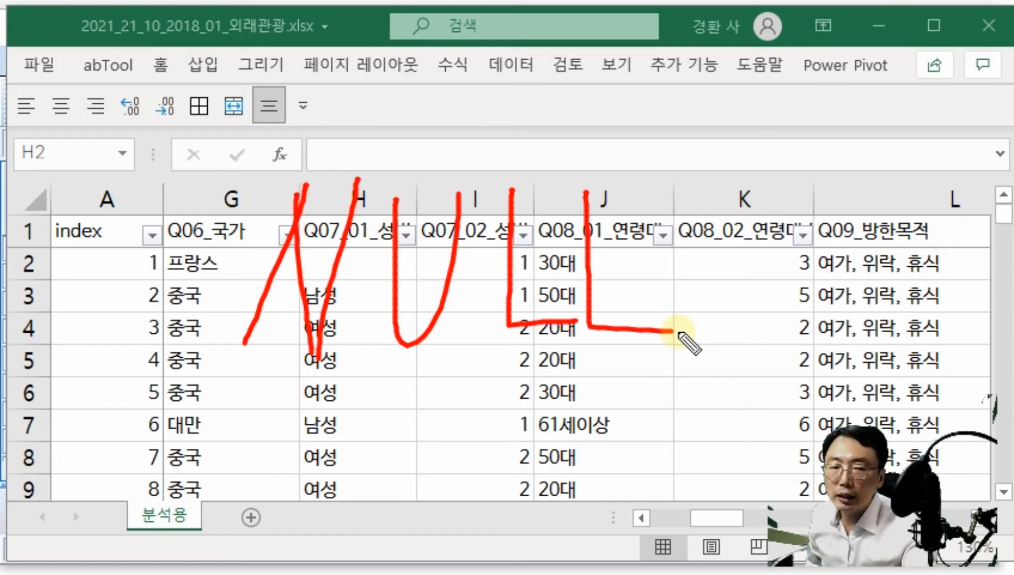
{"action": "left_click_drag", "start_coordinate": [351, 424], "coordinate": [358, 430]}
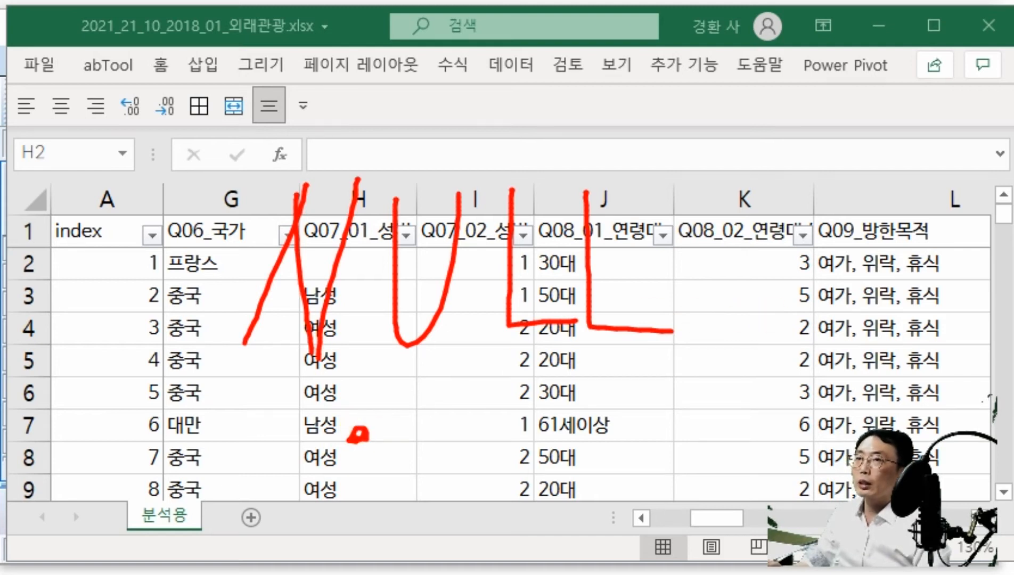
{"action": "key", "text": "Escape"}
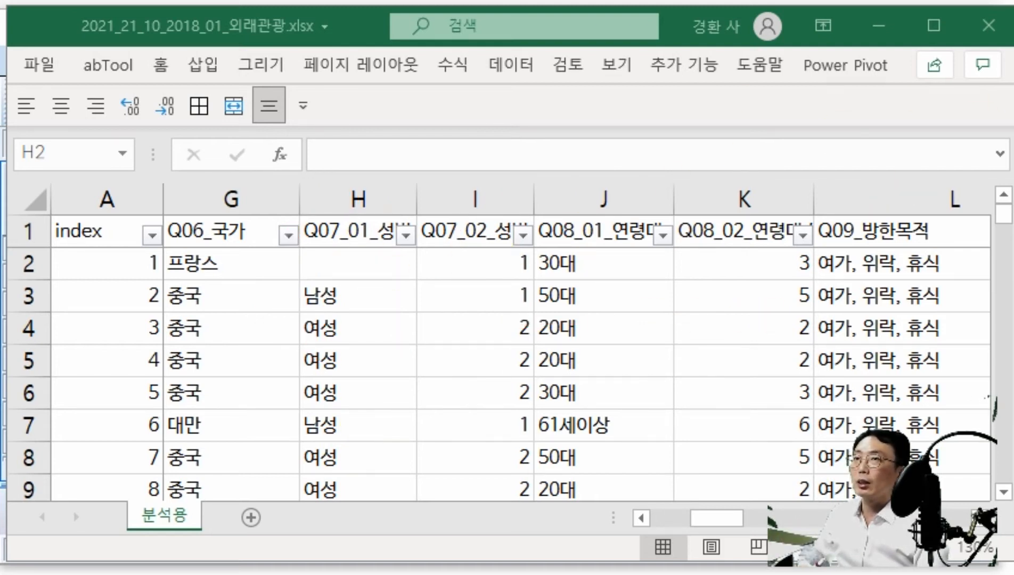
Highlight the entire row 2 record and look at the last data row of the index column.
{"action": "left_click", "coordinate": [10, 261]}
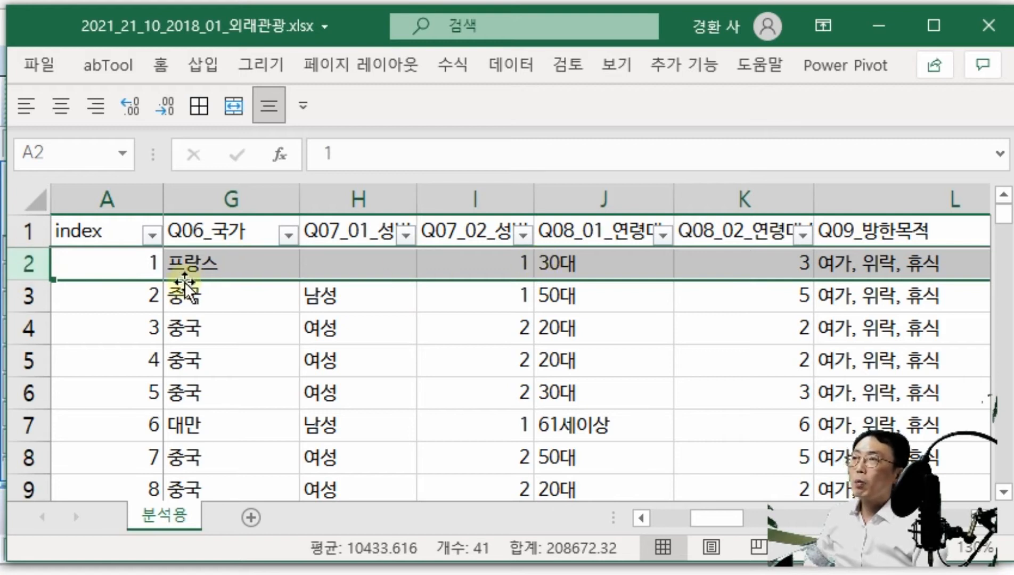
{"action": "key", "text": "Down"}
{"action": "key", "text": "ctrl+Down"}
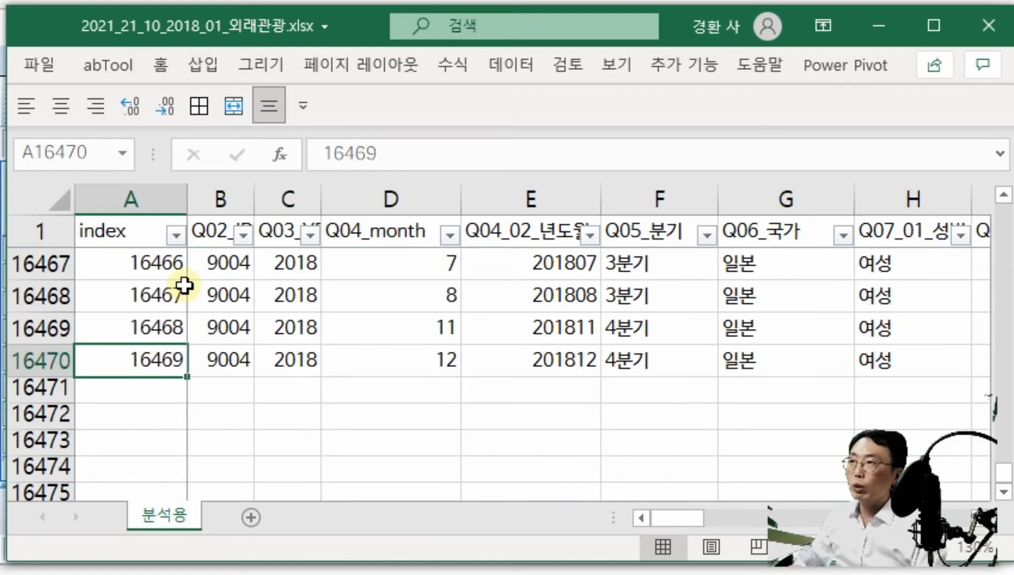
{"action": "key", "text": "ctrl+Up"}
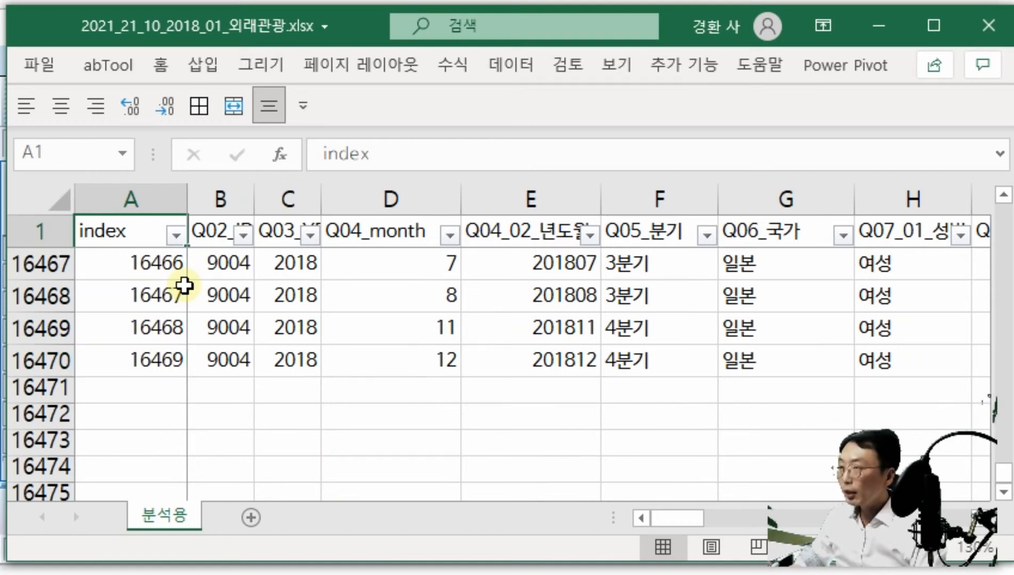
Return to the blank cell H2 in the Q07_01 column and bring the neighbouring columns into view.
{"action": "key", "text": "Down"}
{"action": "key", "text": "Right"}
{"action": "key", "text": "Right"}
{"action": "key", "text": "Right"}
{"action": "key", "text": "ctrl+Right"}
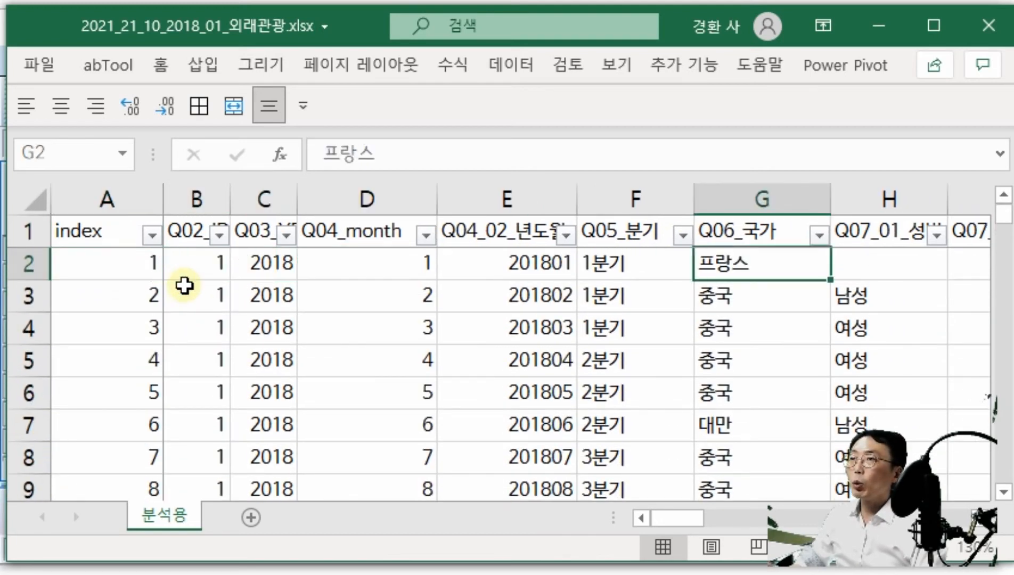
{"action": "key", "text": "Right"}
{"action": "scroll", "coordinate": [184, 285], "scroll_direction": "right", "scroll_amount": 2}
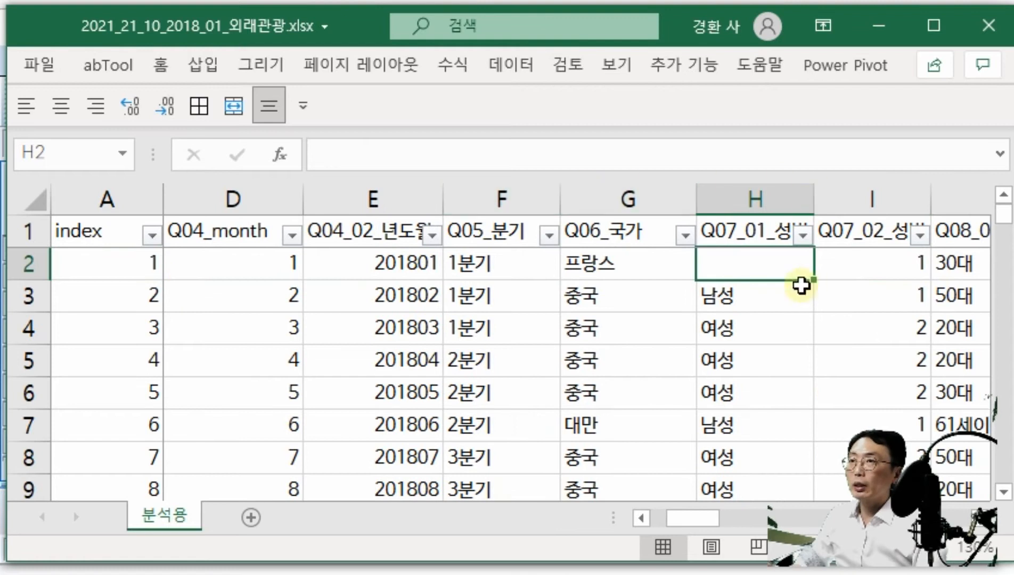
Highlight the Q07_01_성별 column and its blank cell H2, and highlight the Q06_국가 and Q07_01_성별 columns together.
{"action": "left_click", "coordinate": [775, 200]}
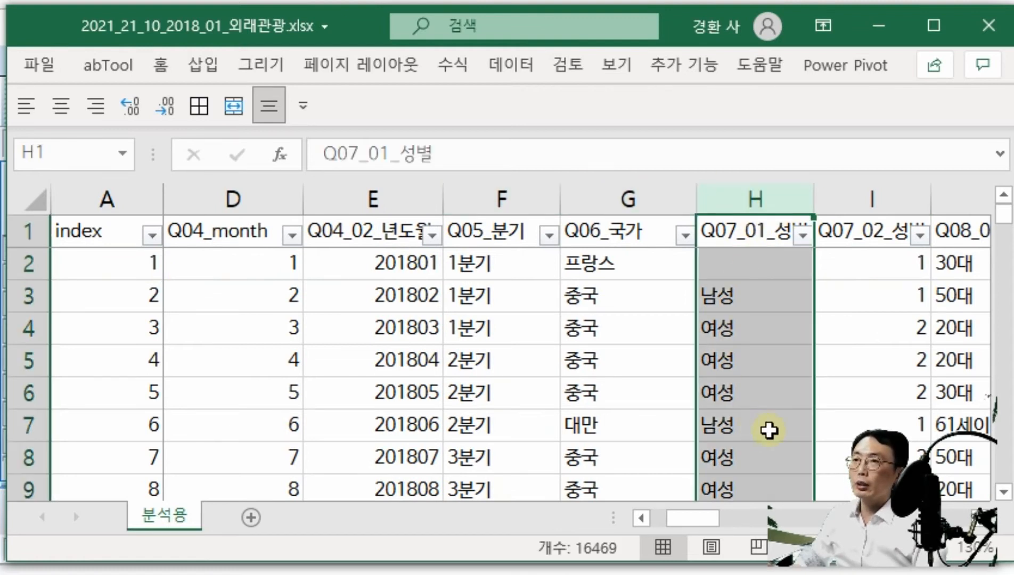
{"action": "left_click", "coordinate": [771, 271]}
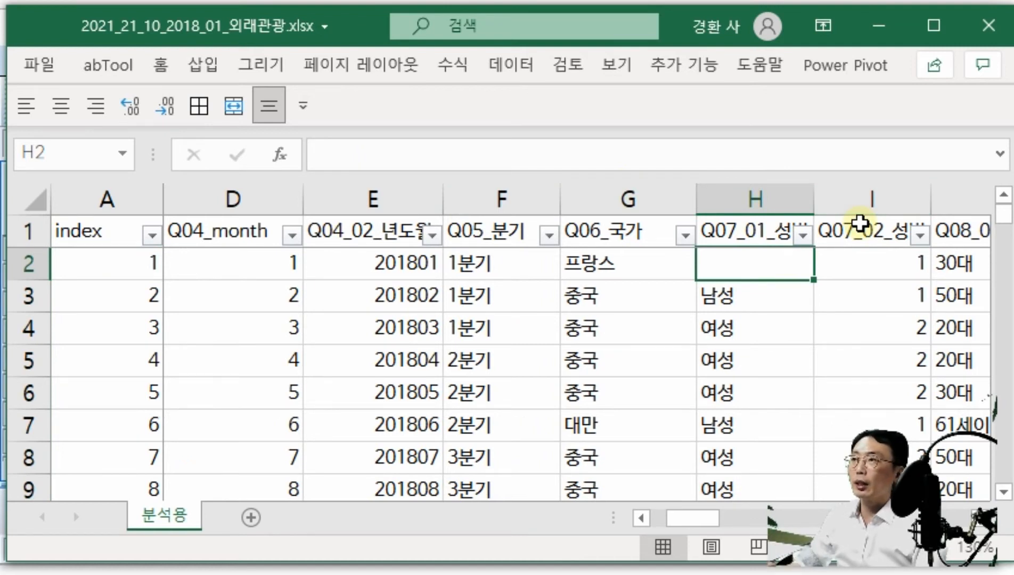
{"action": "left_click", "coordinate": [645, 201]}
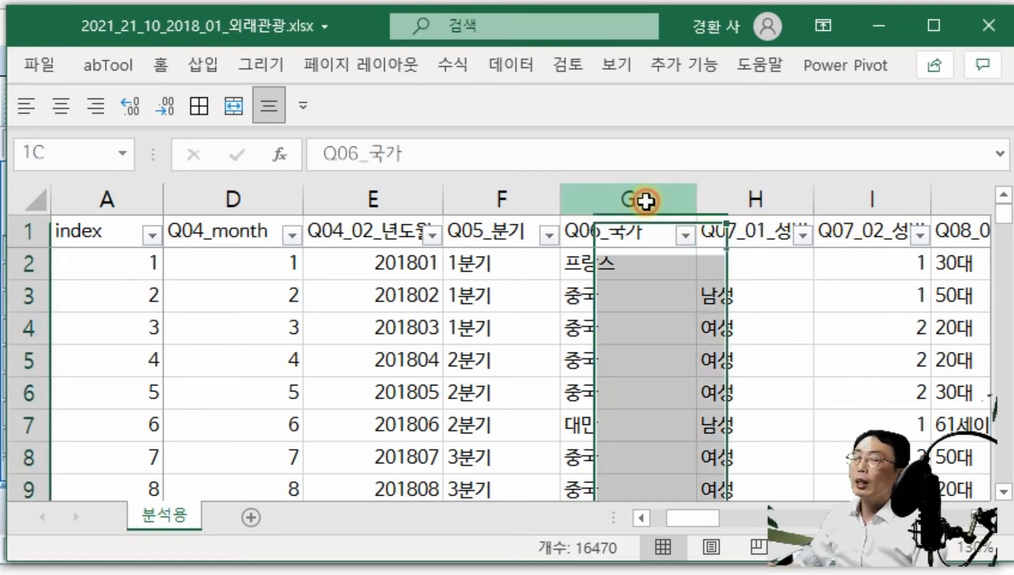
{"action": "left_click_drag", "start_coordinate": [645, 202], "coordinate": [781, 199]}
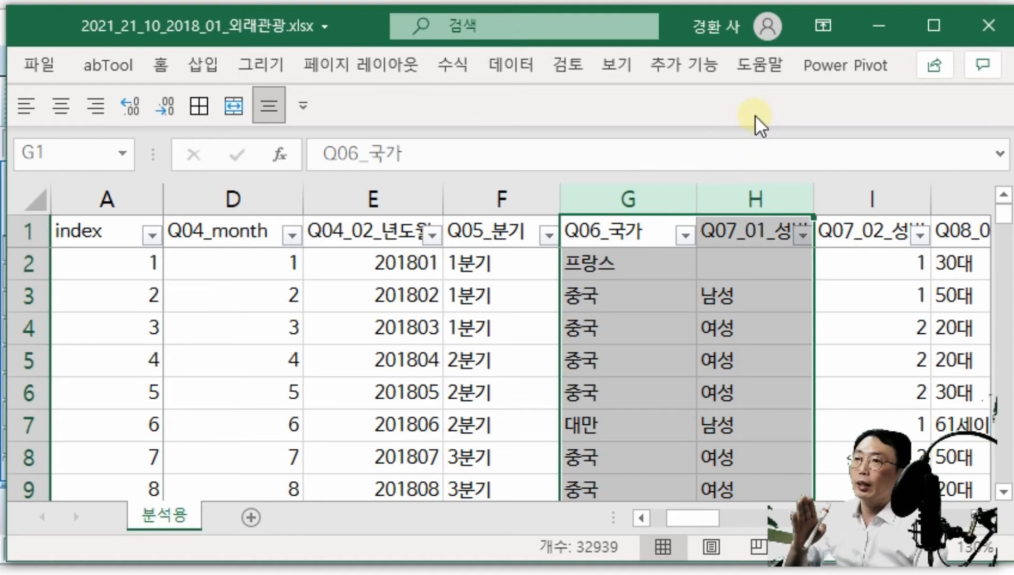
Run a KESS_SAPA frequency analysis with Q06_국가 and Q07_01_성별 as the analysis variables.
{"action": "left_click", "coordinate": [698, 76]}
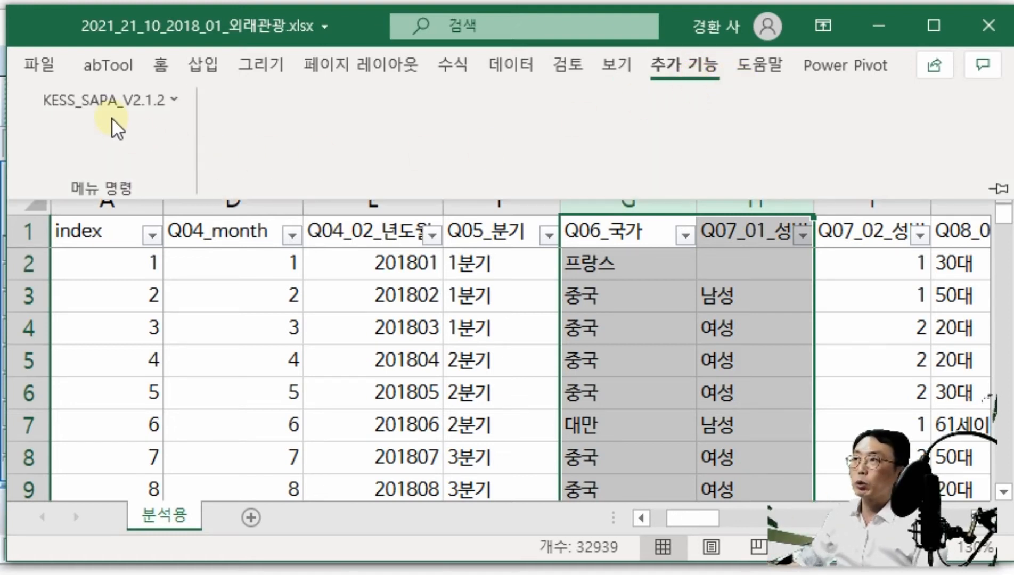
{"action": "left_click", "coordinate": [114, 101]}
{"action": "mouse_move", "coordinate": [117, 181]}
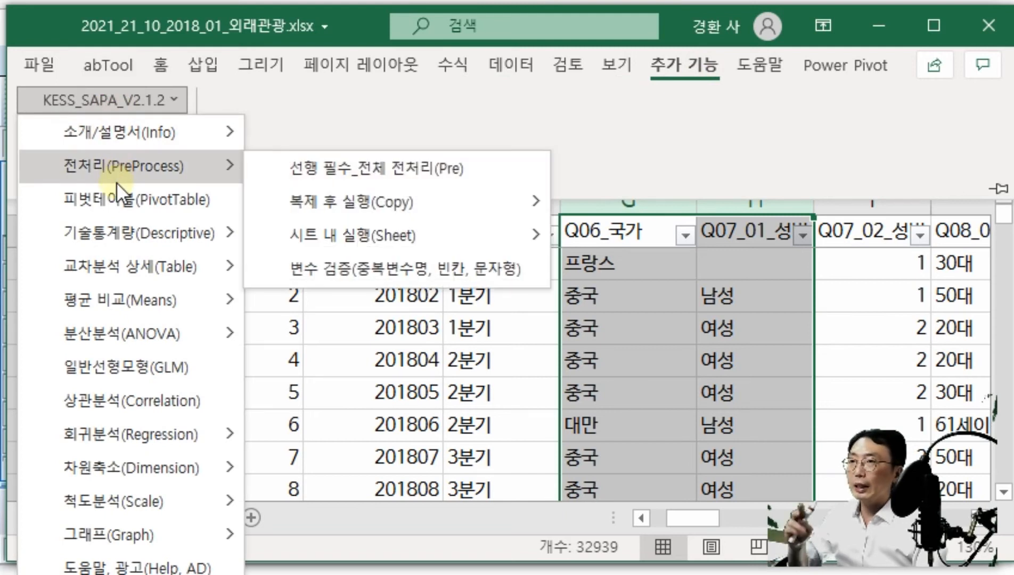
{"action": "mouse_move", "coordinate": [122, 227]}
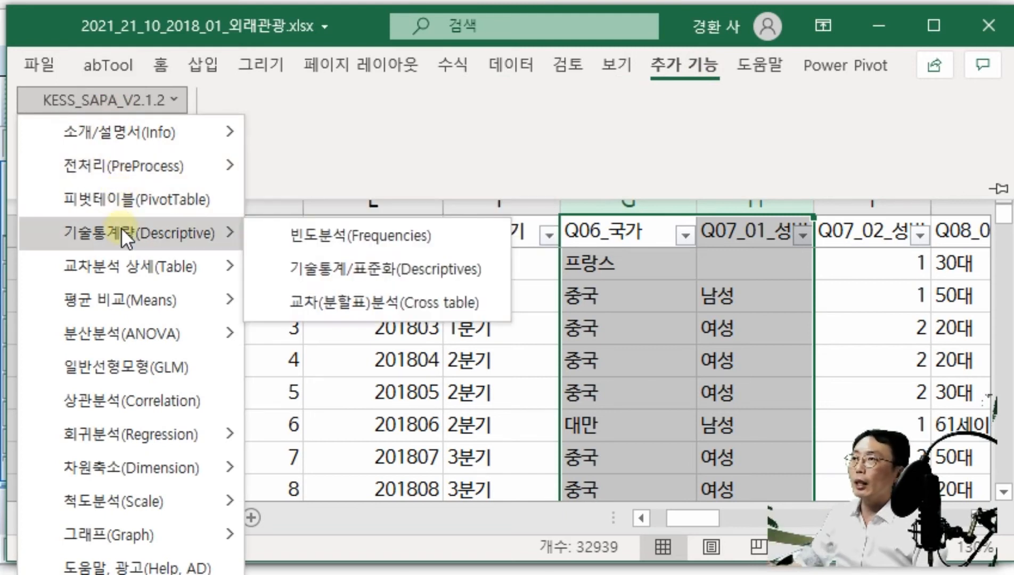
{"action": "left_click", "coordinate": [334, 230]}
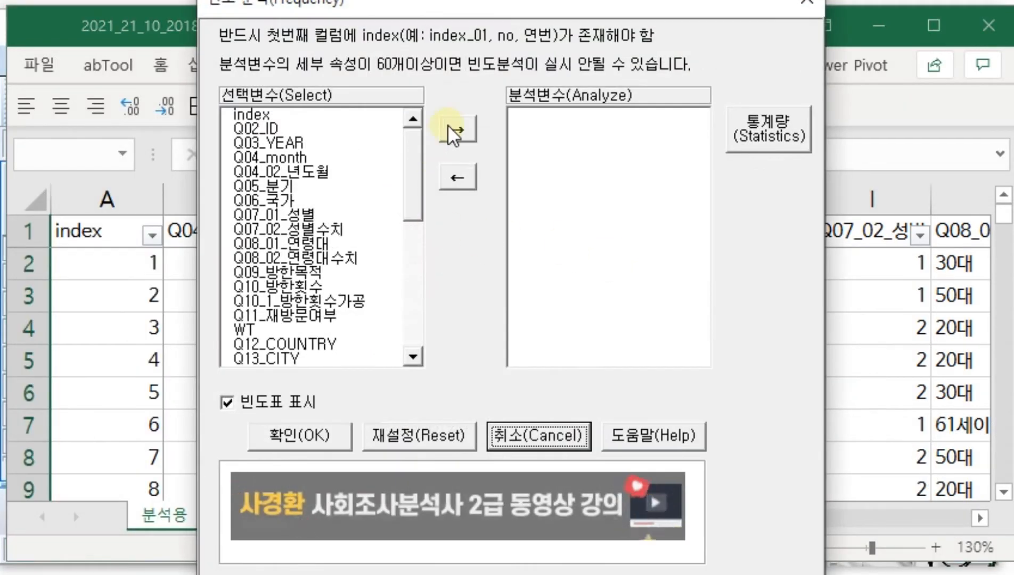
{"action": "left_click_drag", "start_coordinate": [457, 8], "coordinate": [456, 140]}
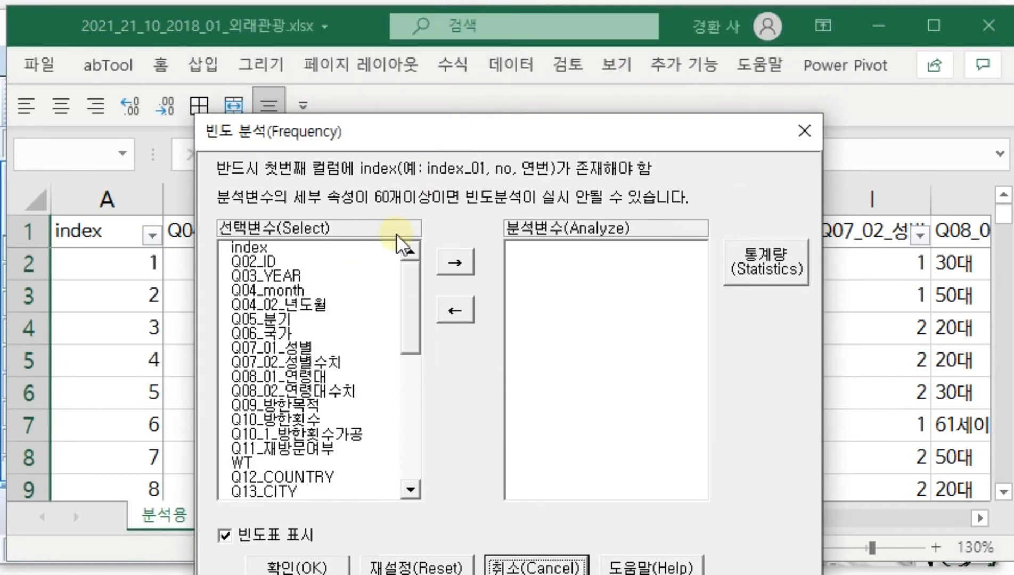
{"action": "double_click", "coordinate": [266, 335]}
{"action": "double_click", "coordinate": [314, 336]}
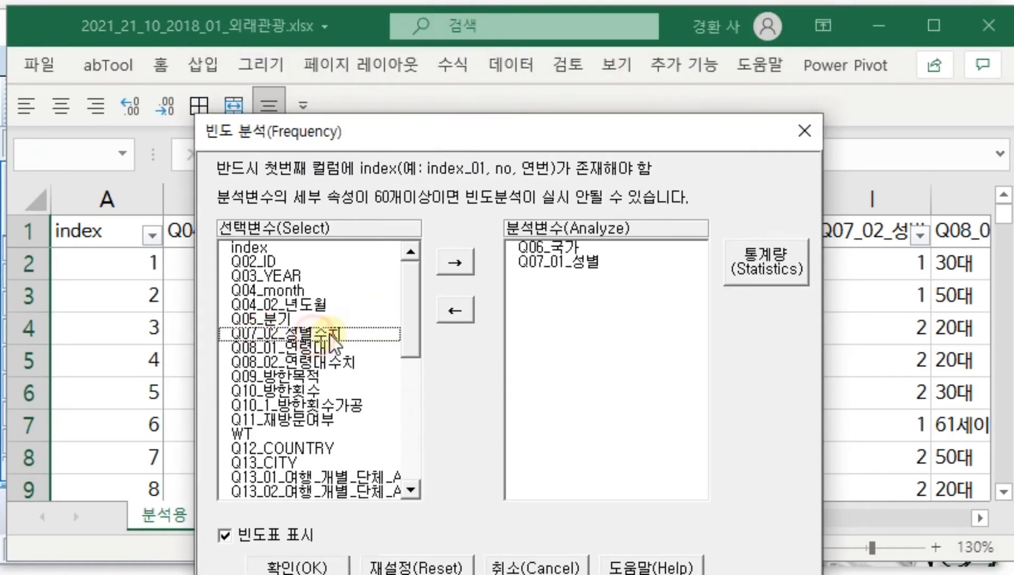
{"action": "left_click", "coordinate": [298, 567]}
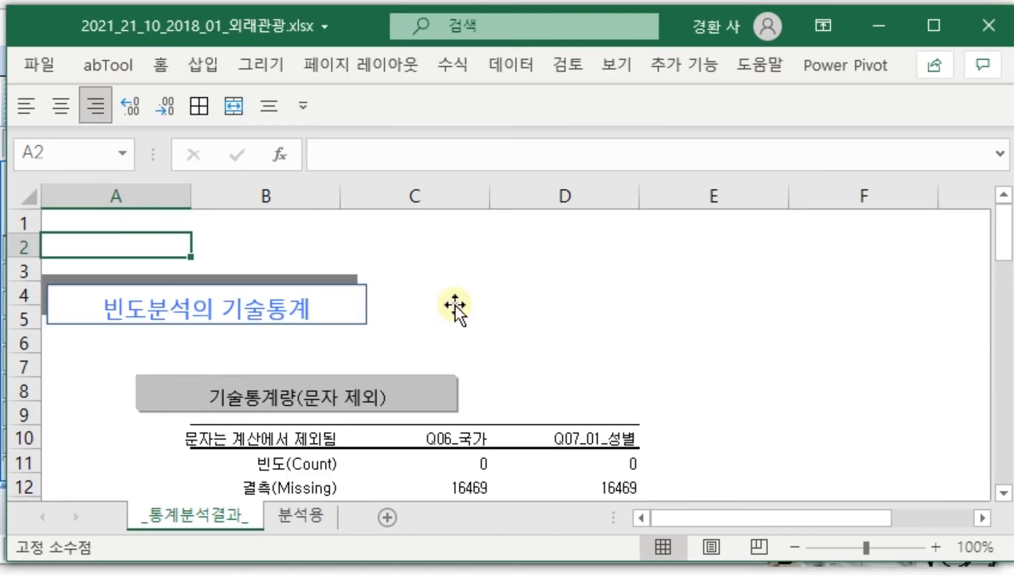
Examine the Q06_국가 and Q07_01_성별 frequency tables in the results sheet and mark the unlabelled category in C55.
{"action": "scroll", "coordinate": [455, 307], "scroll_direction": "down", "scroll_amount": 8}
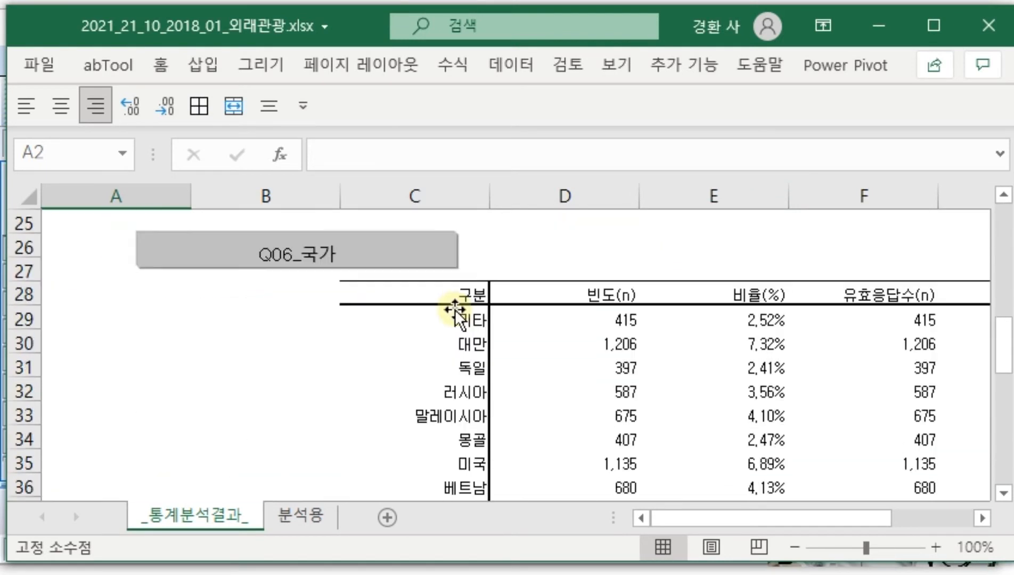
{"action": "scroll", "coordinate": [455, 308], "scroll_direction": "down", "scroll_amount": 9}
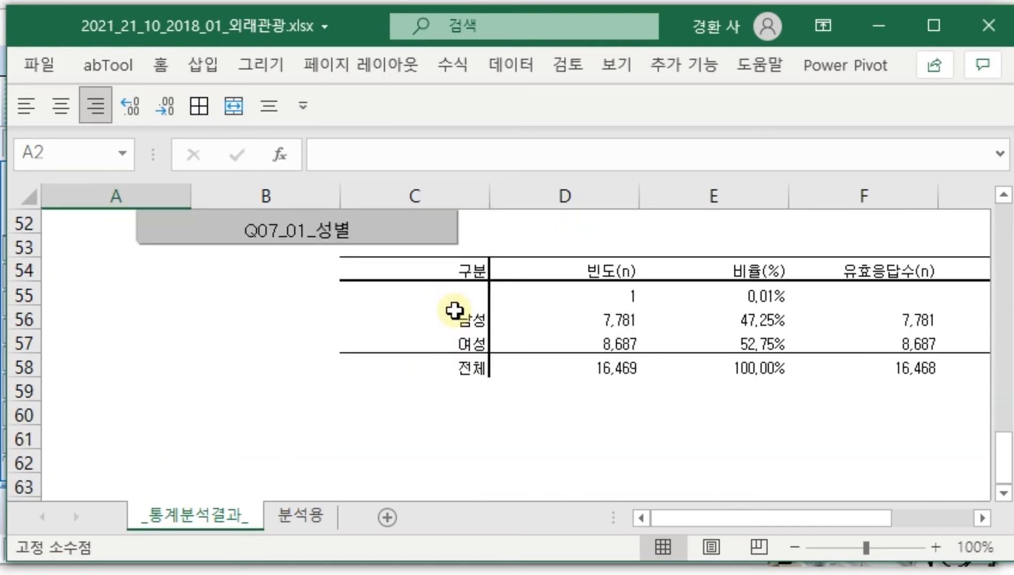
{"action": "scroll", "coordinate": [454, 310], "scroll_direction": "up", "scroll_amount": 1}
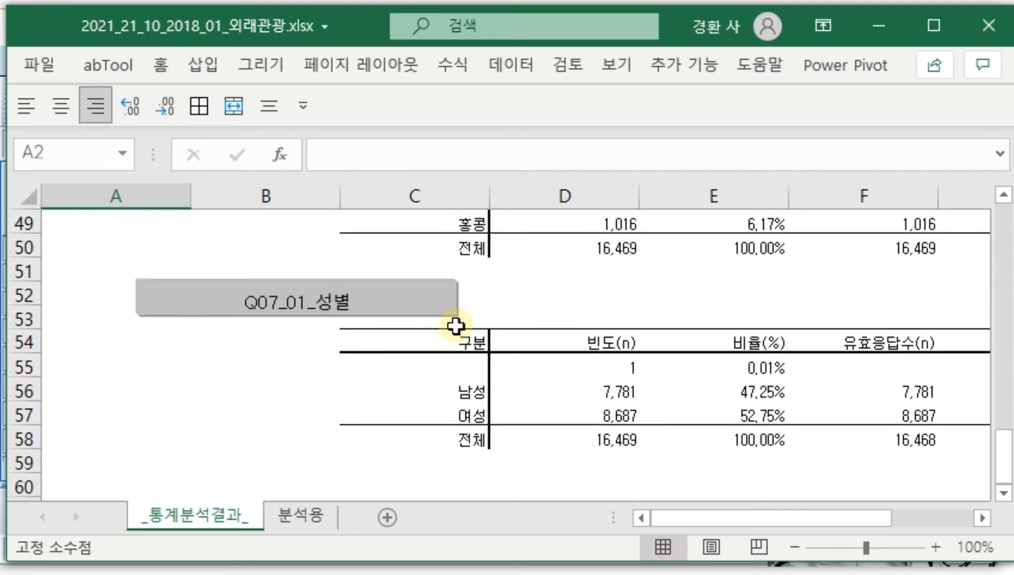
{"action": "left_click", "coordinate": [446, 368]}
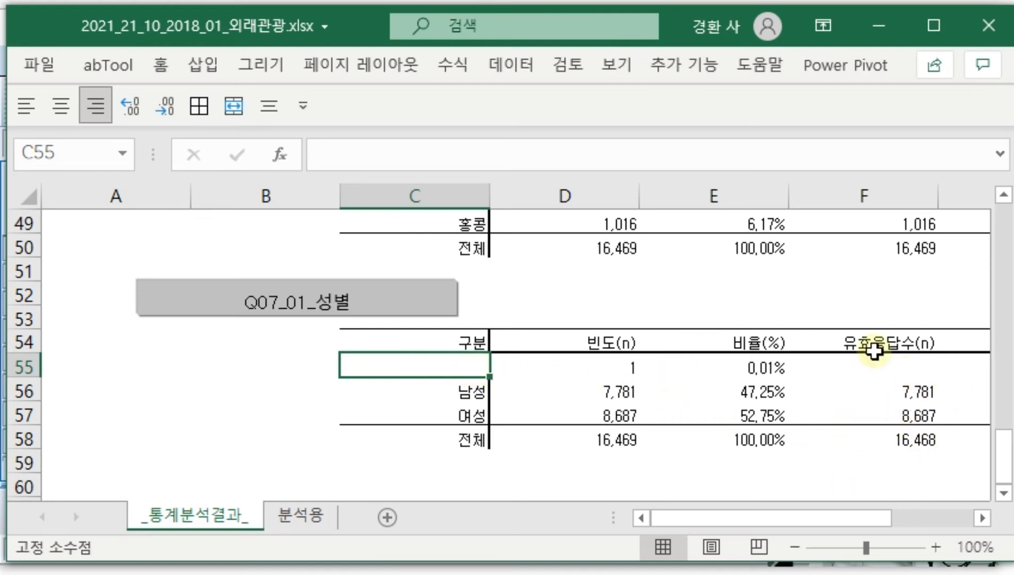
{"action": "left_click", "coordinate": [877, 25]}
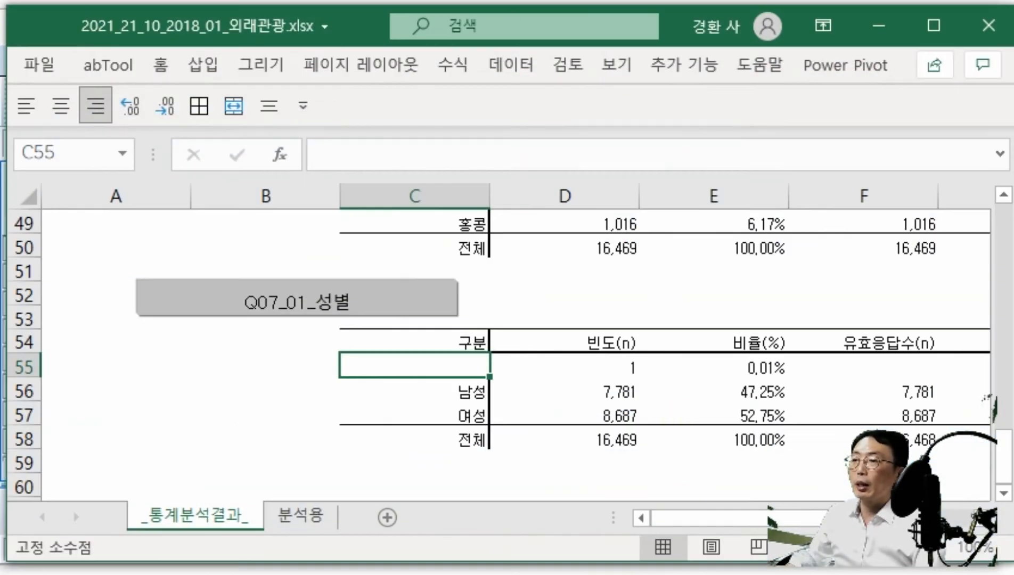
Return to the 분석용 sheet, mark blank cell H2, and highlight the Q07_01_성별 and Q08_01_연령대 columns for comparison.
{"action": "left_click", "coordinate": [333, 516]}
{"action": "left_click", "coordinate": [767, 259]}
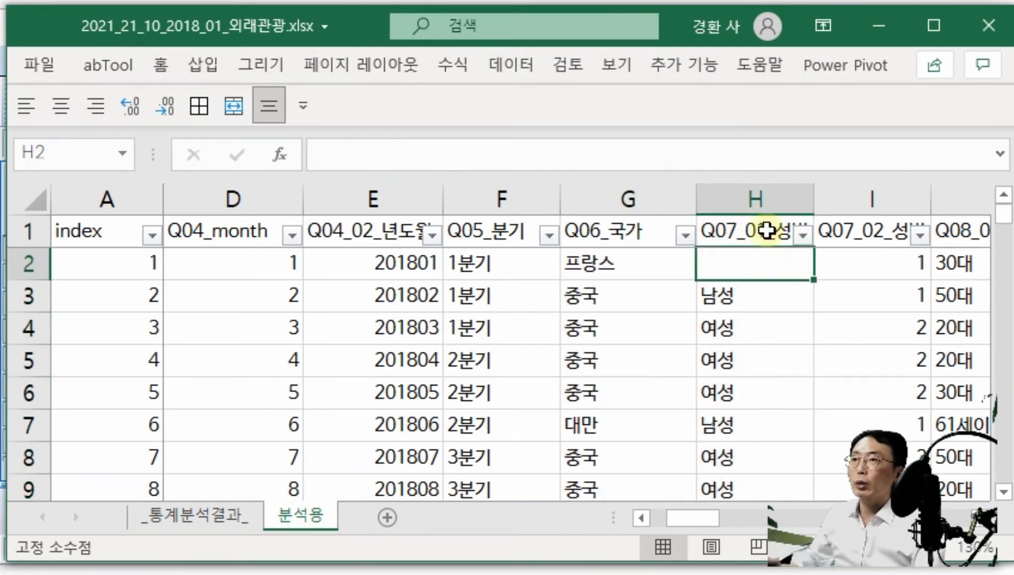
{"action": "left_click", "coordinate": [767, 193]}
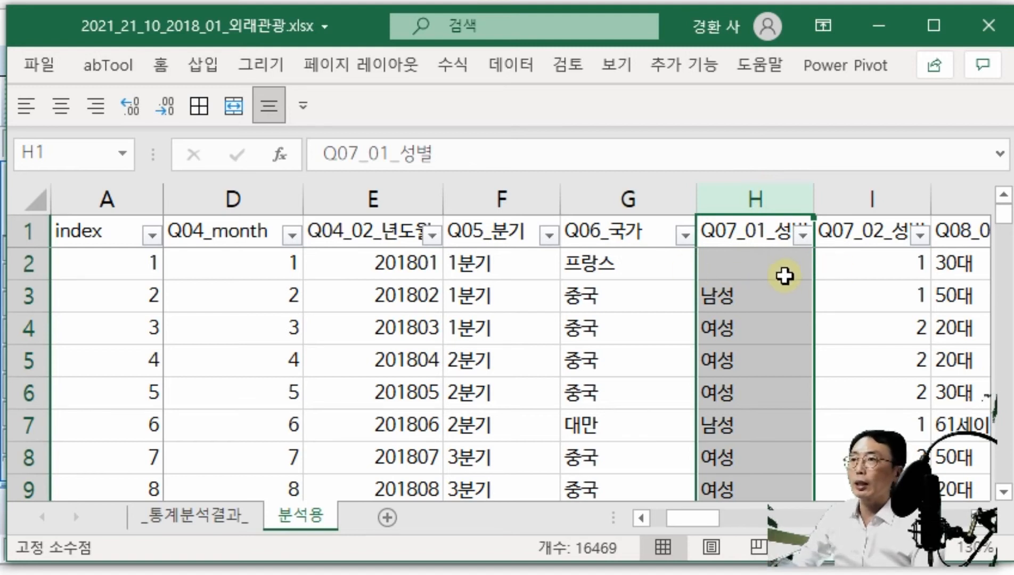
{"action": "left_click", "coordinate": [951, 197]}
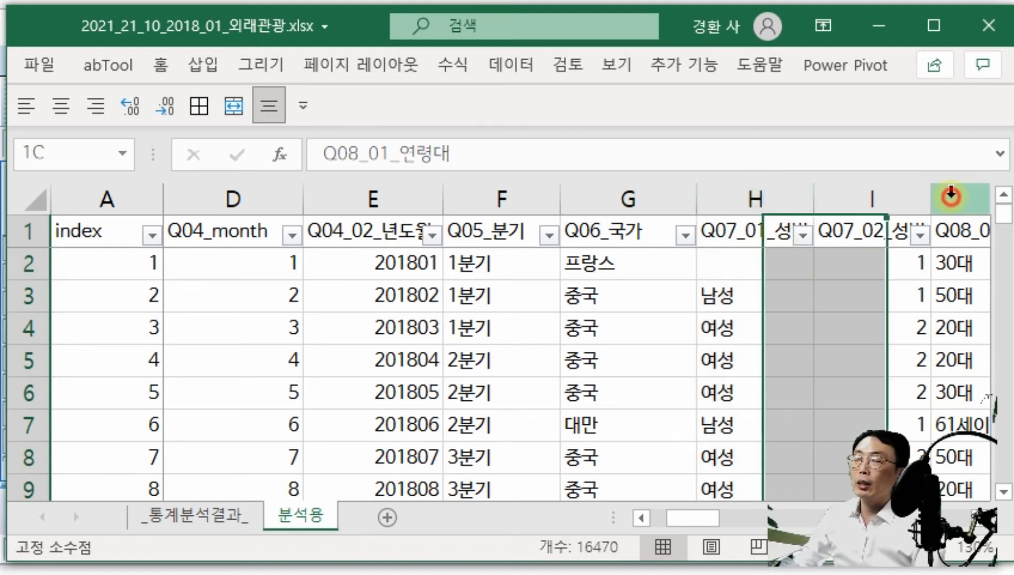
{"action": "left_click_drag", "start_coordinate": [716, 519], "coordinate": [727, 530]}
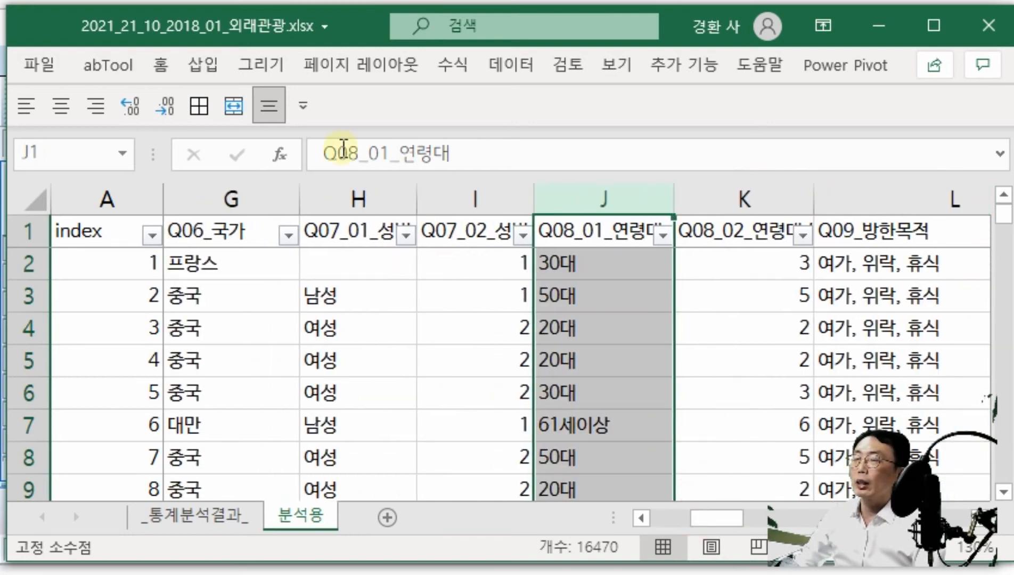
{"action": "left_click", "coordinate": [351, 199]}
{"action": "left_click", "coordinate": [557, 199]}
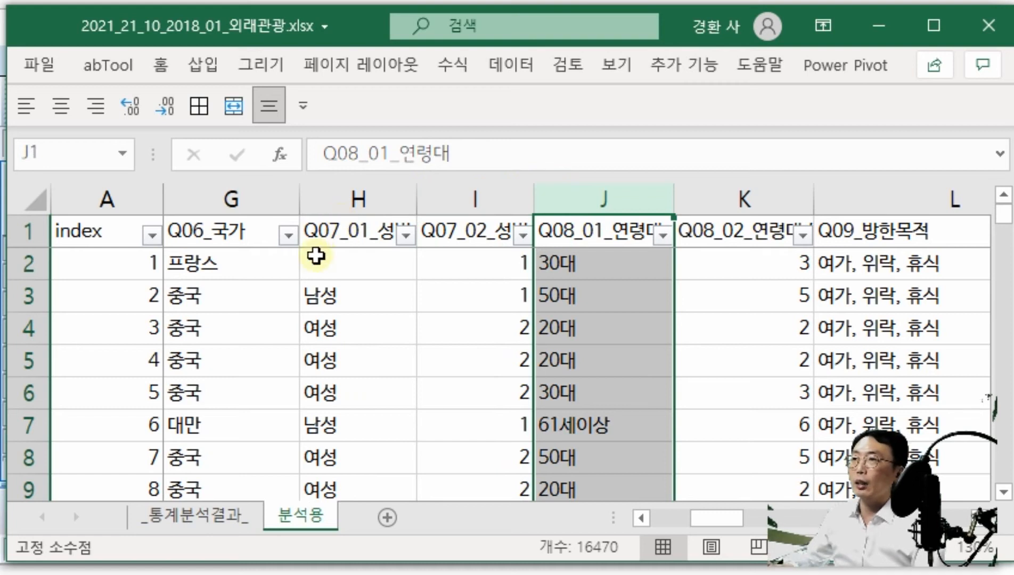
Compare the blank gender cell H2 with the age-group cell J2 in the first record.
{"action": "left_click", "coordinate": [352, 261]}
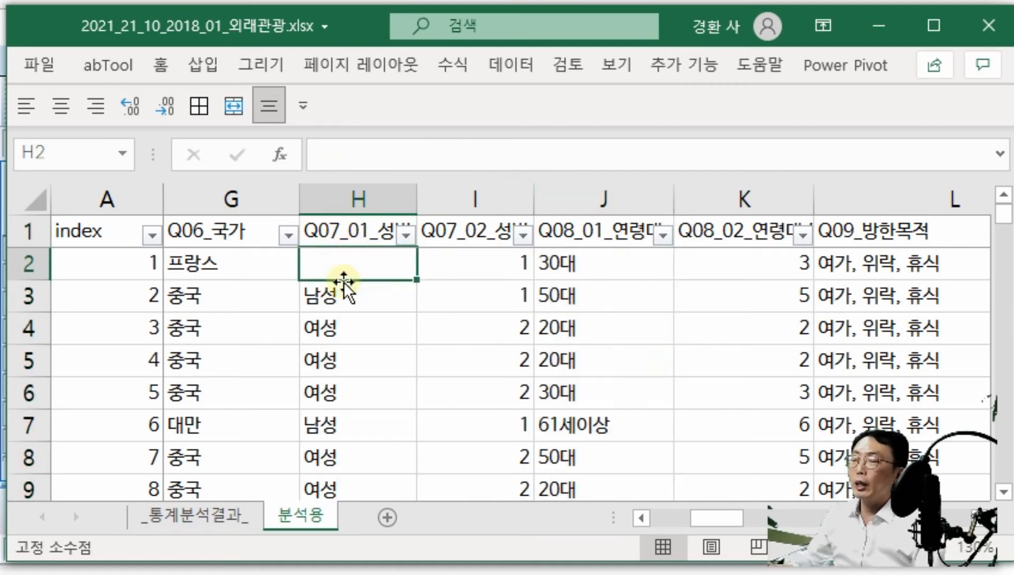
{"action": "left_click", "coordinate": [583, 265]}
{"action": "left_click", "coordinate": [401, 252]}
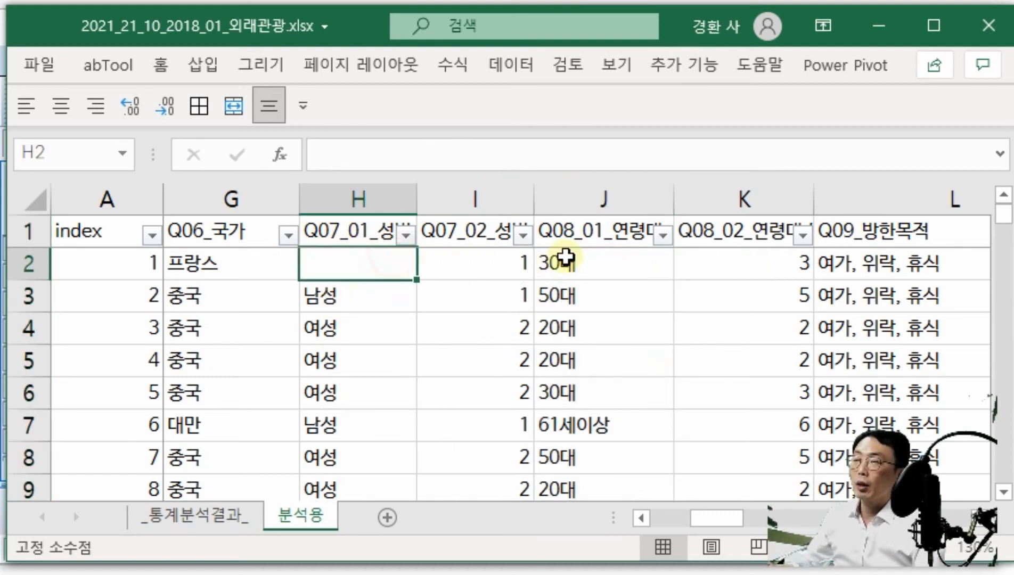
{"action": "left_click", "coordinate": [586, 258]}
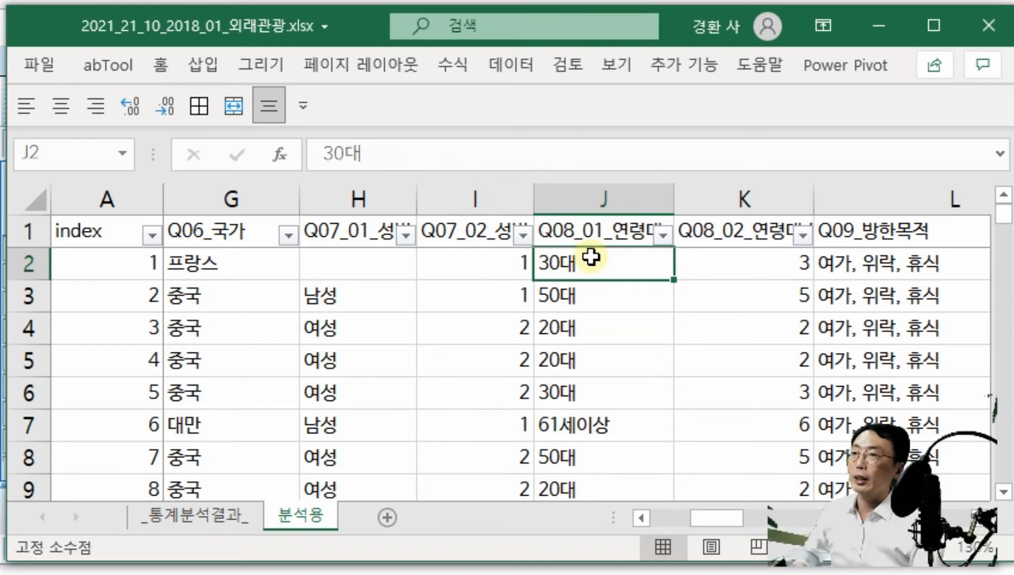
{"action": "left_click", "coordinate": [461, 260]}
{"action": "left_click", "coordinate": [589, 263]}
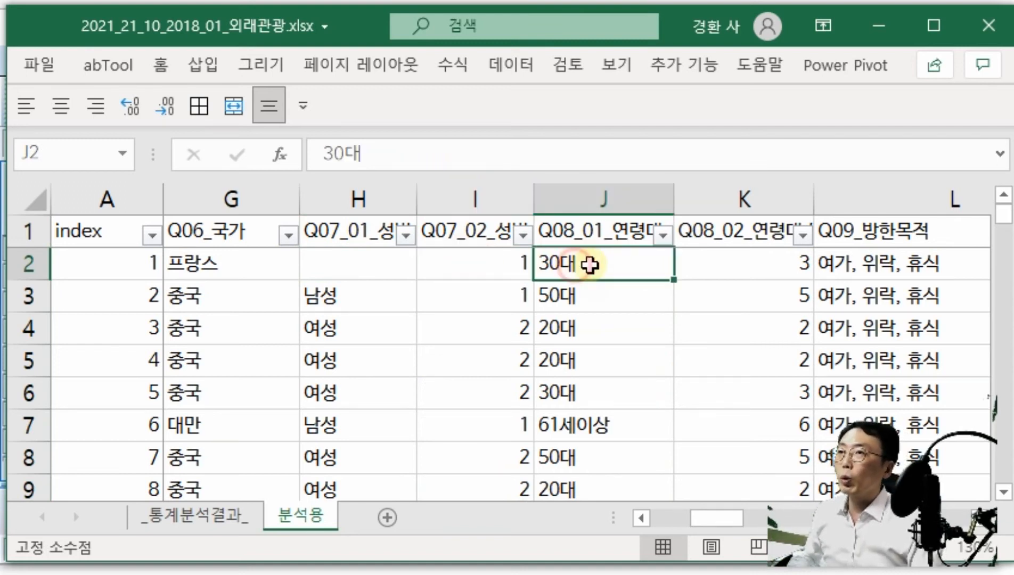
Compare the country cell G2 with the age-group cell J2 in the first record.
{"action": "left_click", "coordinate": [241, 258]}
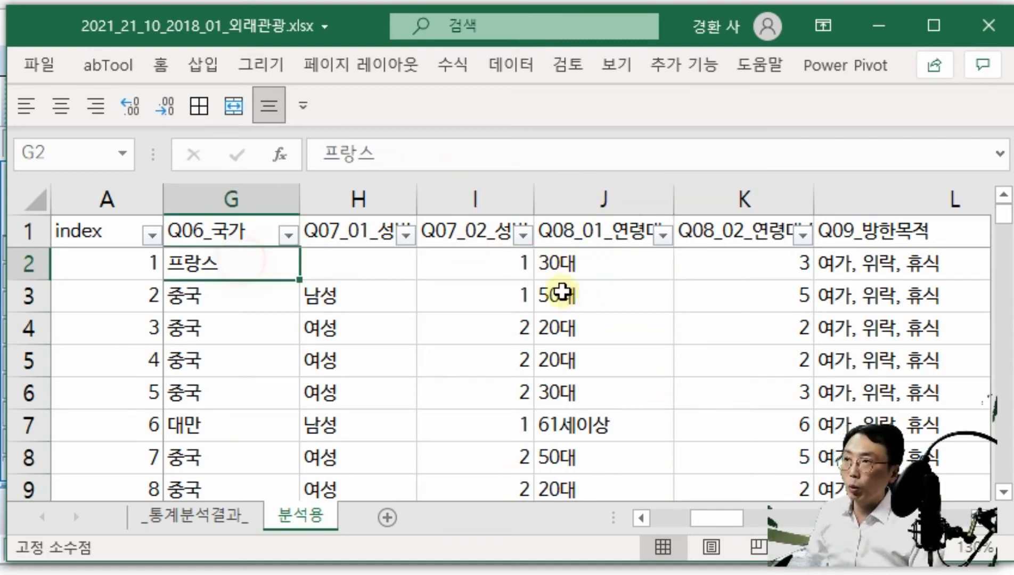
{"action": "left_click", "coordinate": [595, 258]}
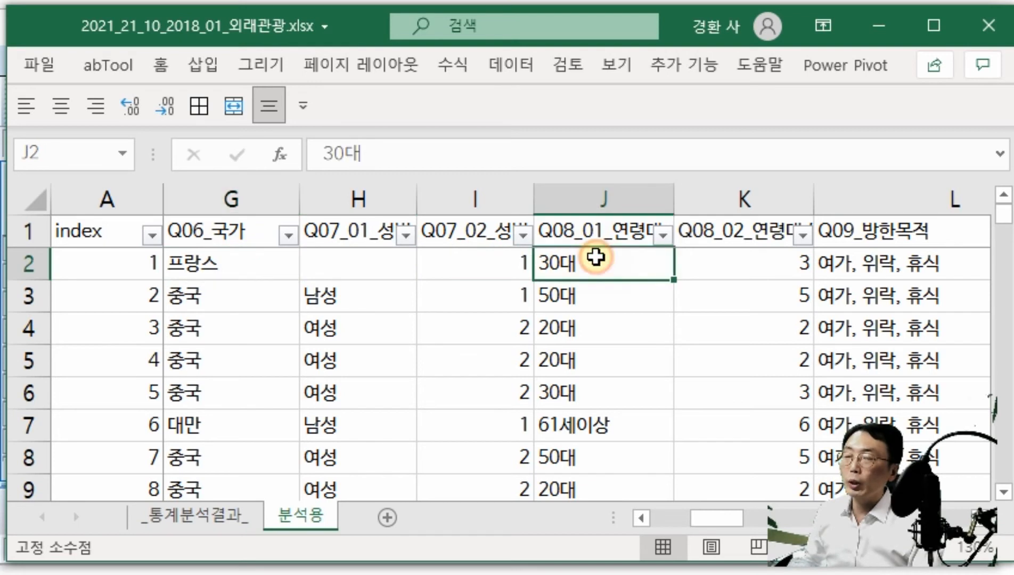
{"action": "left_click", "coordinate": [186, 260]}
{"action": "left_click", "coordinate": [591, 261]}
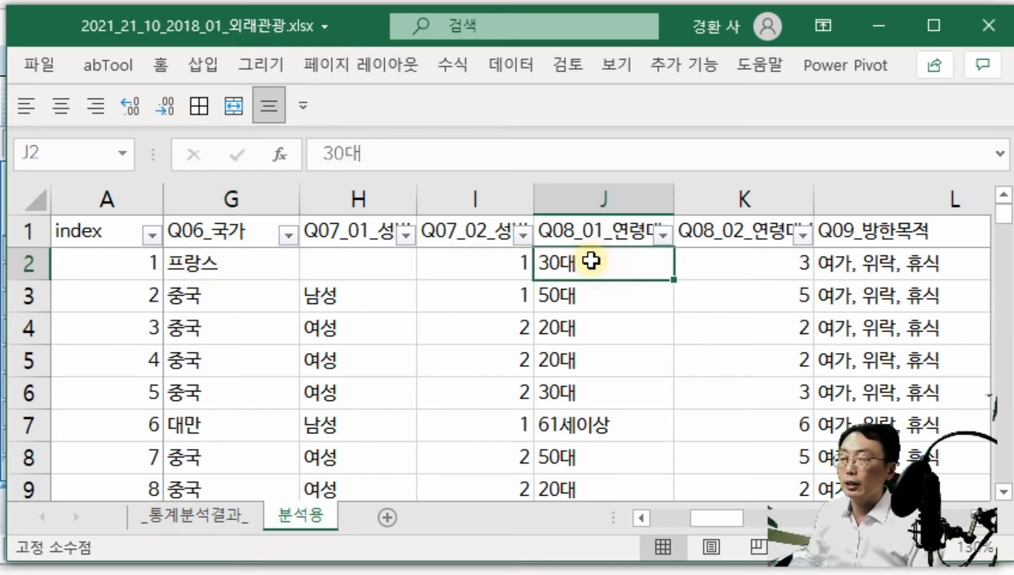
Highlight the Q07_01_성별, Q08_01_연령대 and Q09_방한목적 columns in turn, and compare cells H2 and L2.
{"action": "left_click", "coordinate": [386, 201]}
{"action": "left_click", "coordinate": [574, 198]}
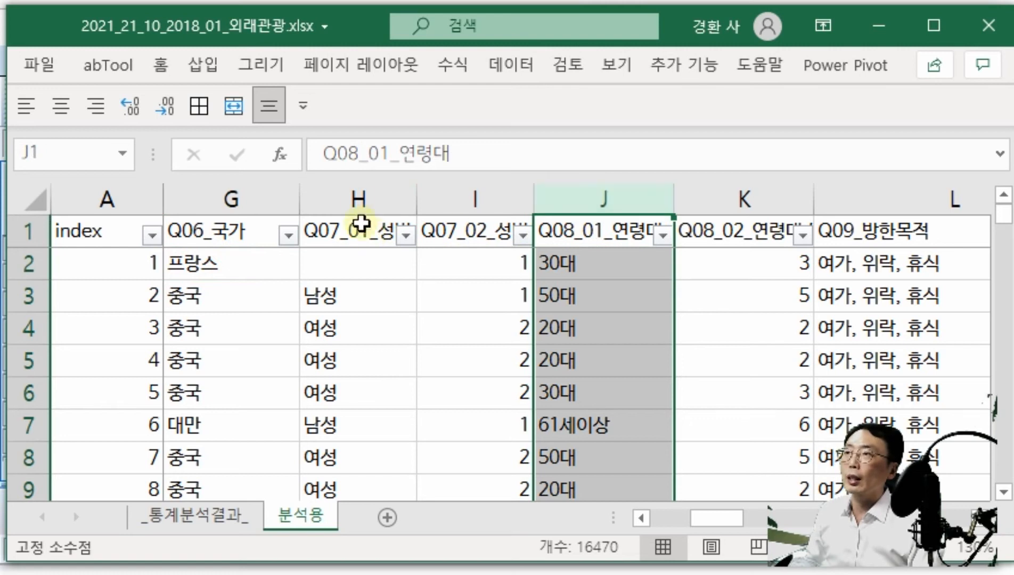
{"action": "left_click", "coordinate": [358, 205]}
{"action": "left_click", "coordinate": [870, 203]}
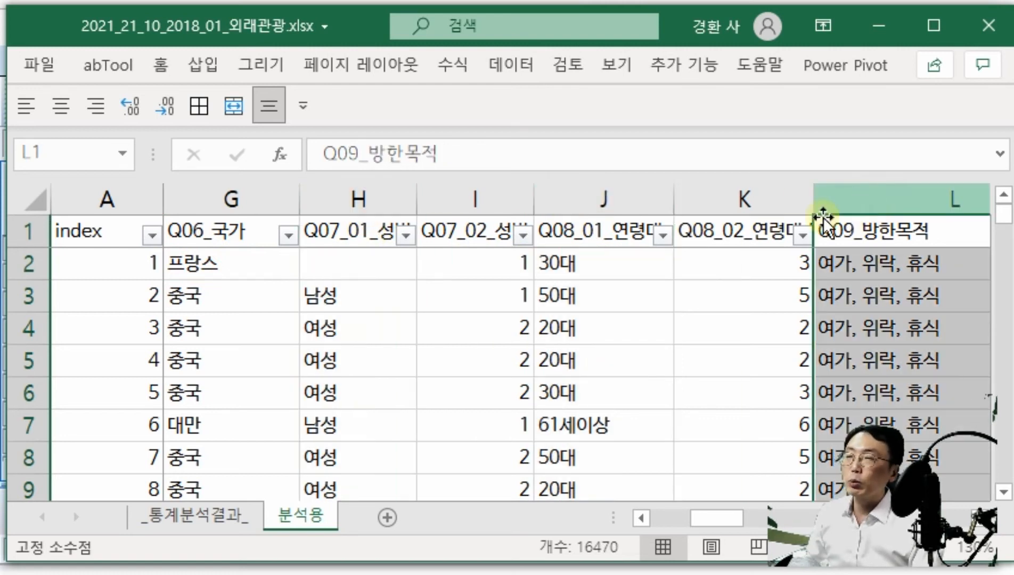
{"action": "left_click", "coordinate": [374, 266]}
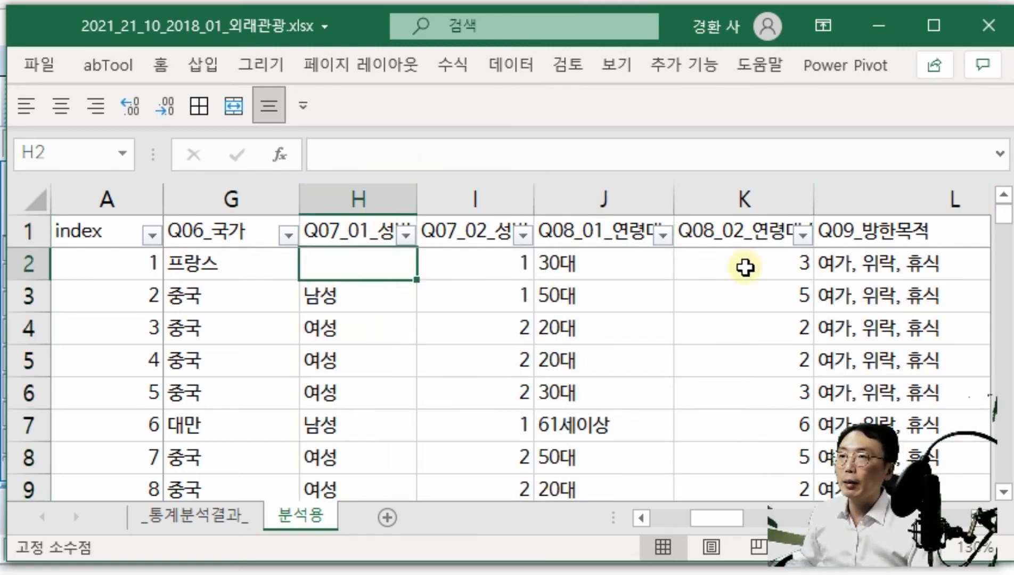
{"action": "left_click", "coordinate": [897, 263]}
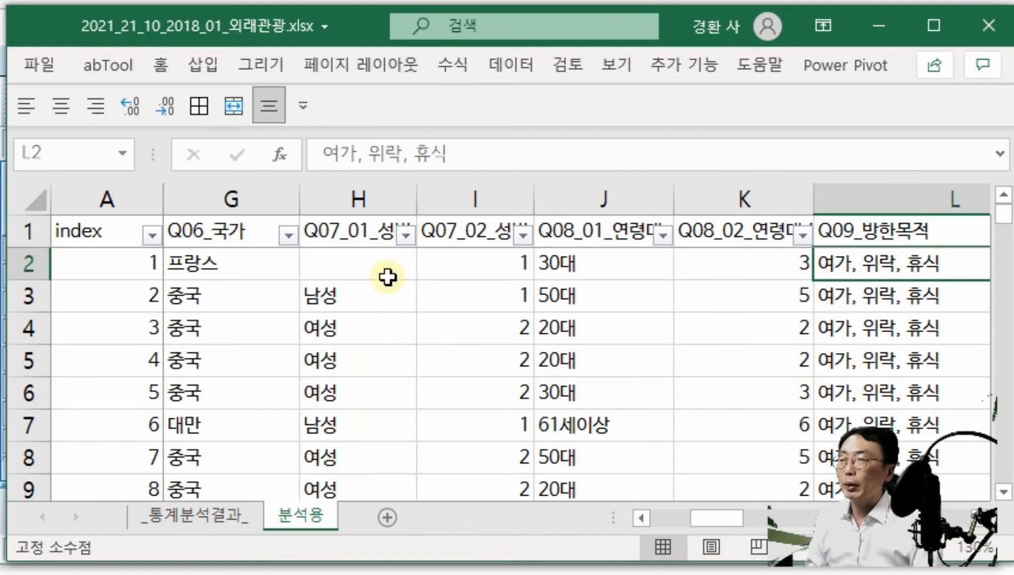
Highlight the whole row 2 record that contains the missing gender value.
{"action": "left_click", "coordinate": [22, 265]}
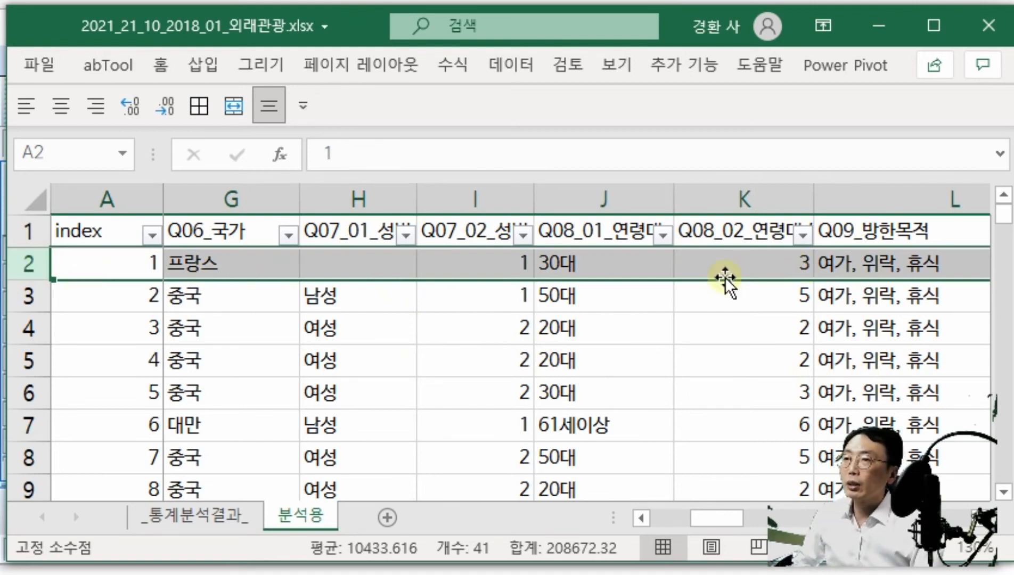
{"action": "left_click", "coordinate": [176, 291]}
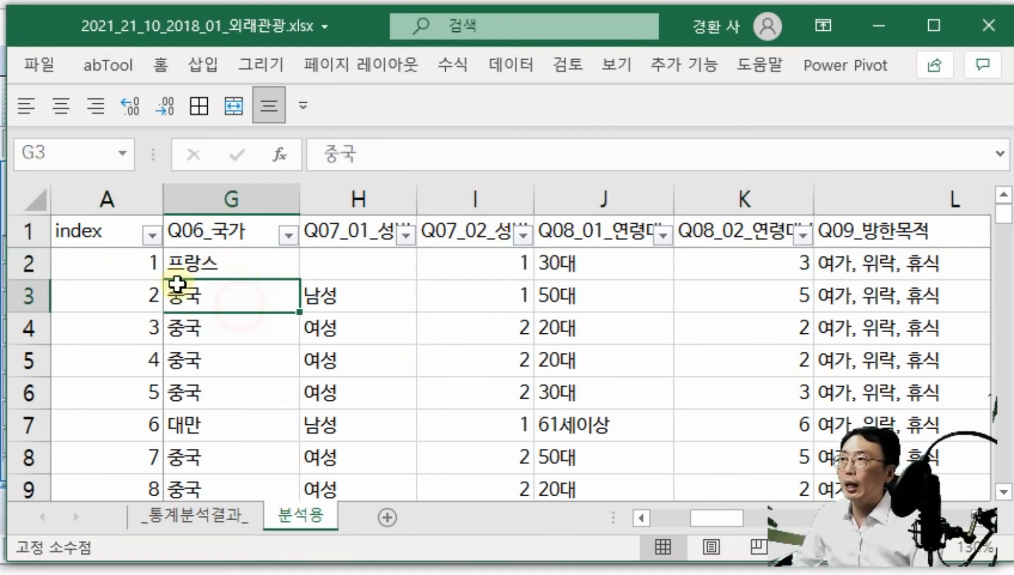
{"action": "left_click", "coordinate": [24, 264]}
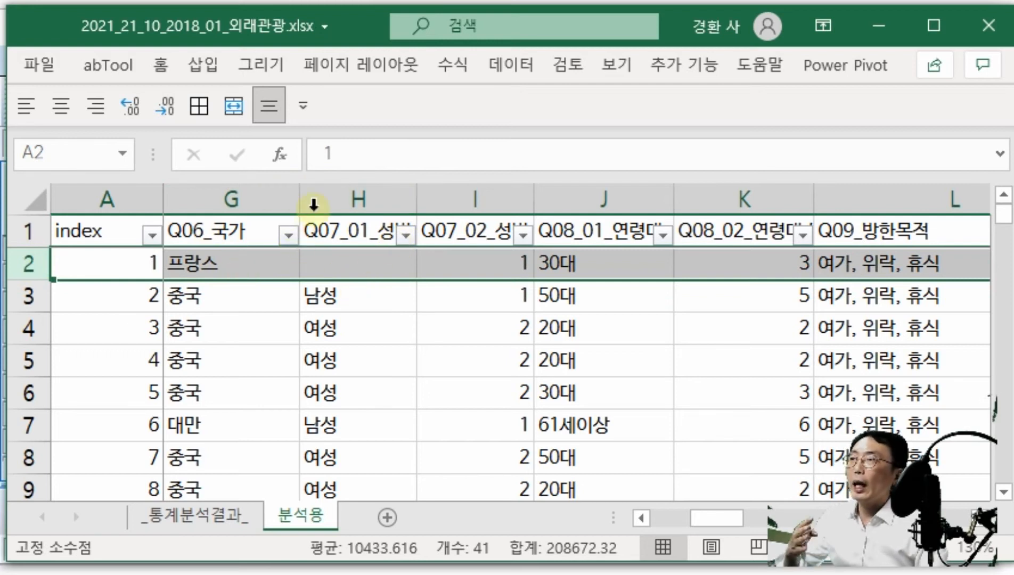
Highlight the Q07_01_성별 column and its blank cell H2, and switch back to the SPSS Data Editor.
{"action": "left_click", "coordinate": [376, 190]}
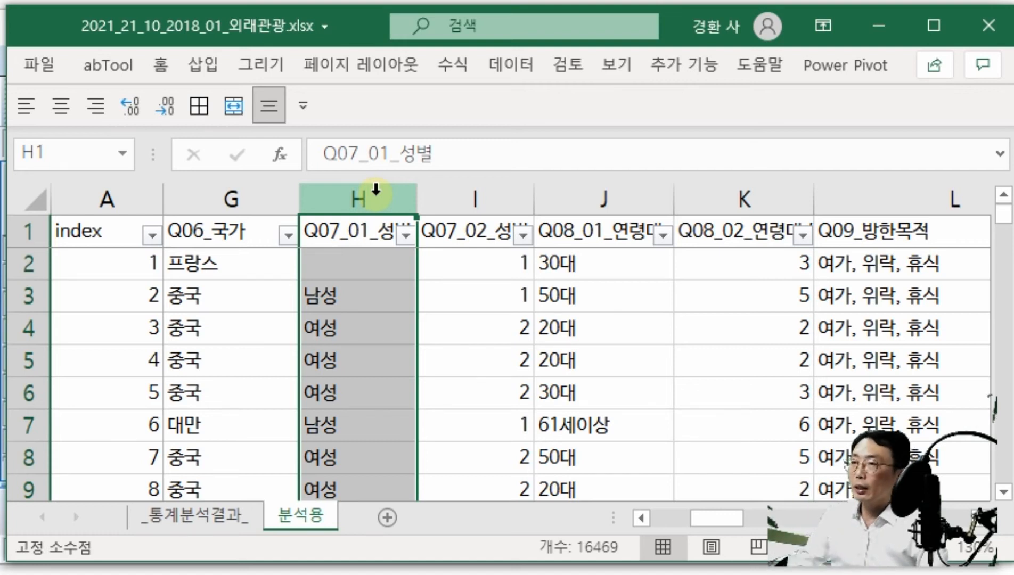
{"action": "left_click", "coordinate": [368, 255]}
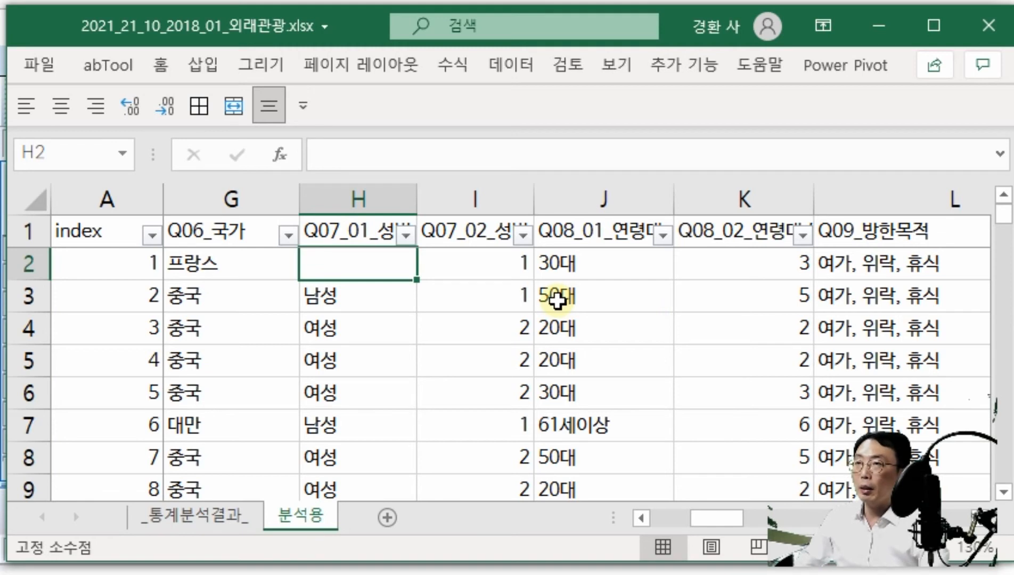
{"action": "left_click", "coordinate": [879, 26]}
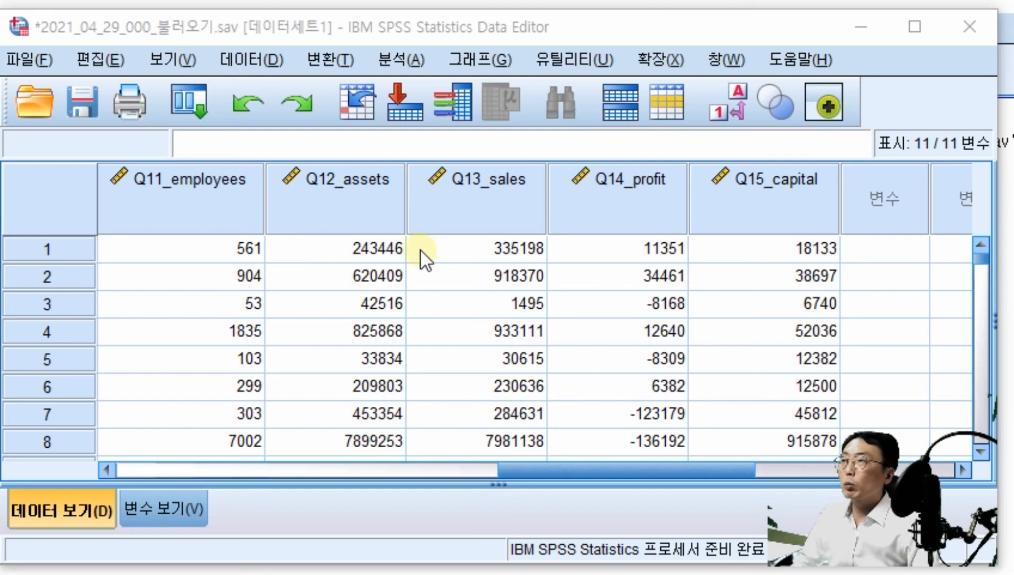
Examine the file commands for creating, opening, importing and saving data.
{"action": "left_click", "coordinate": [29, 67]}
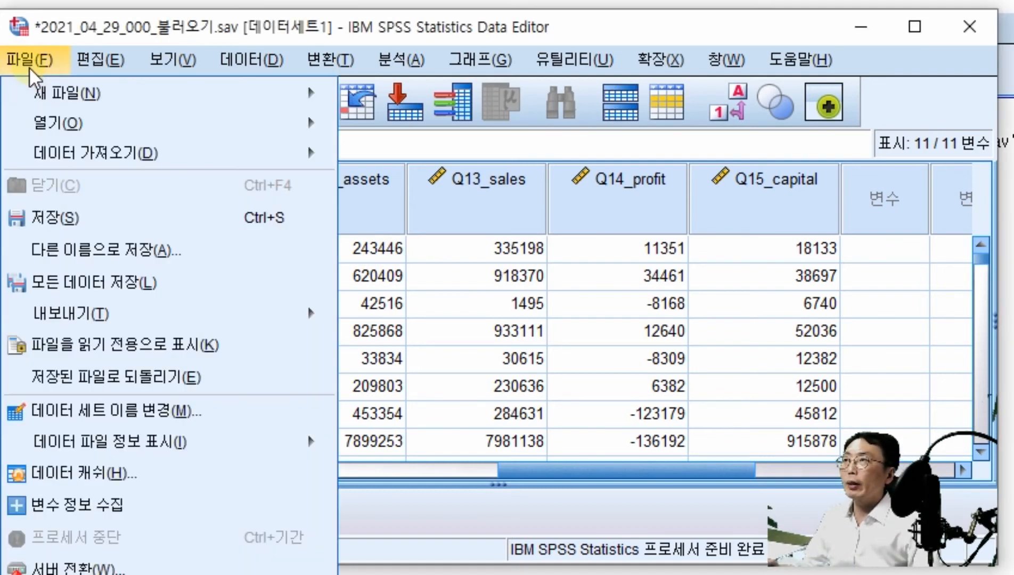
{"action": "mouse_move", "coordinate": [63, 95]}
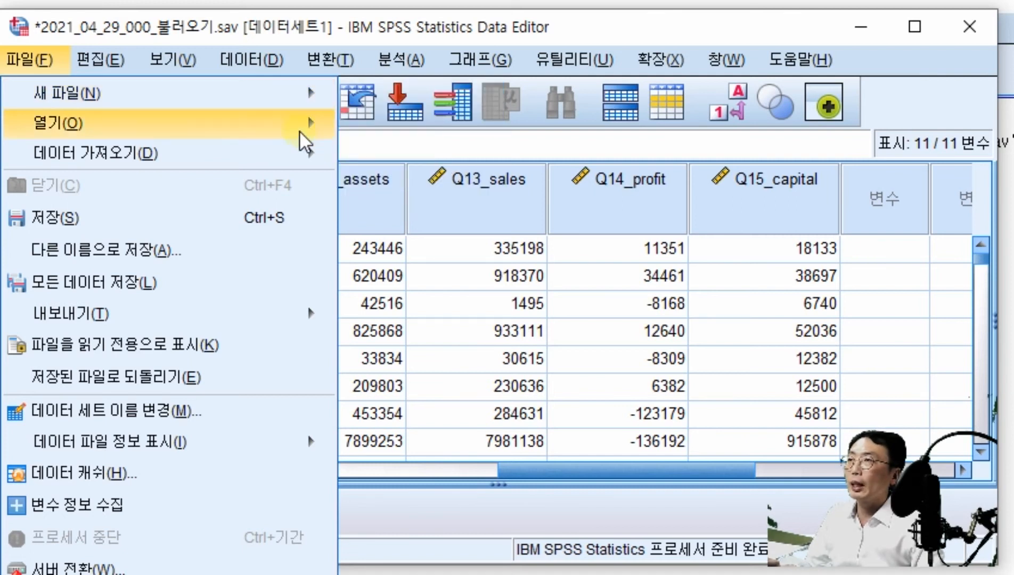
{"action": "mouse_move", "coordinate": [294, 131]}
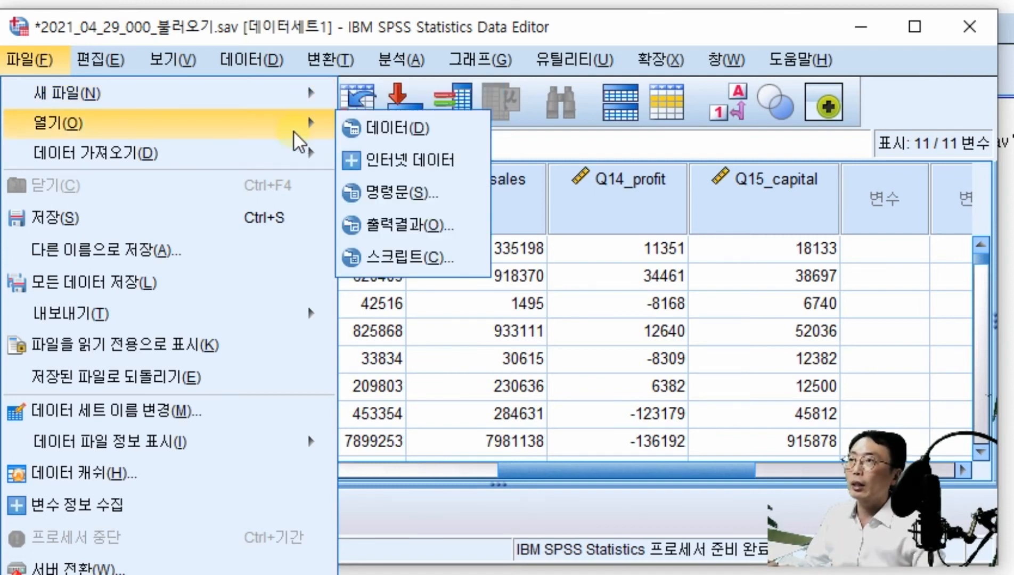
{"action": "mouse_move", "coordinate": [270, 159]}
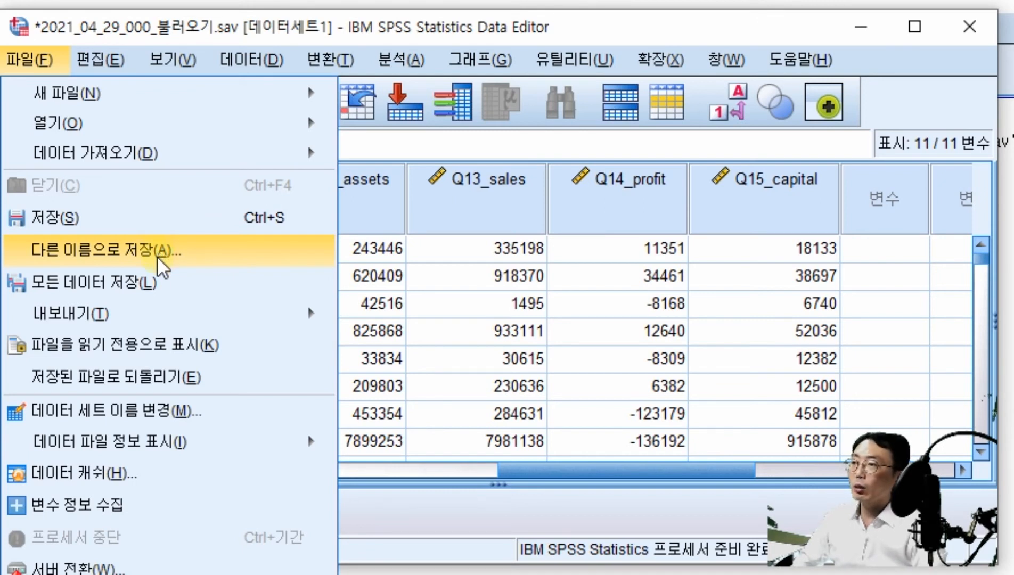
{"action": "mouse_move", "coordinate": [125, 70]}
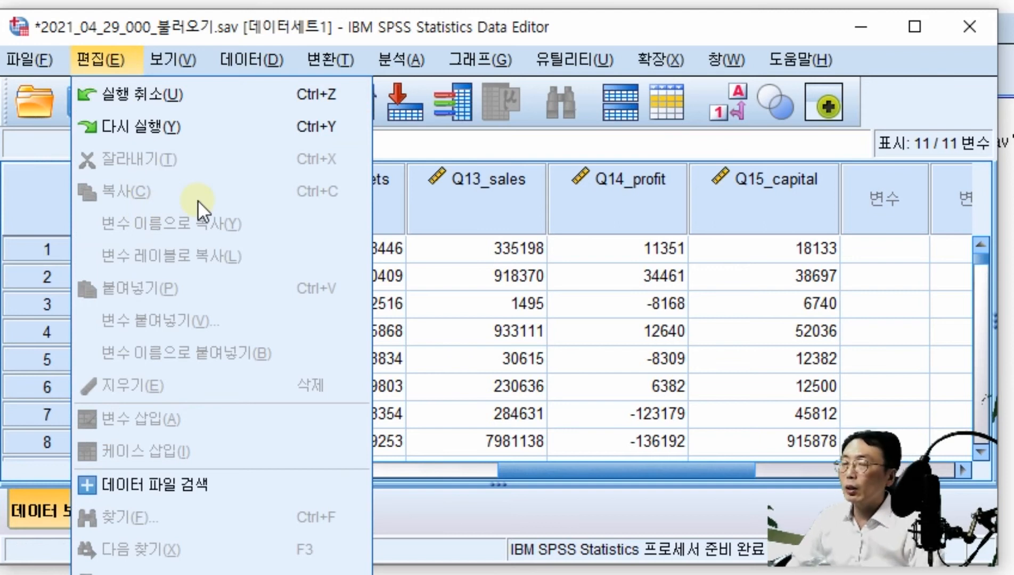
Select the Q13_sales variable and examine the editing commands available for a variable column.
{"action": "left_click", "coordinate": [507, 190]}
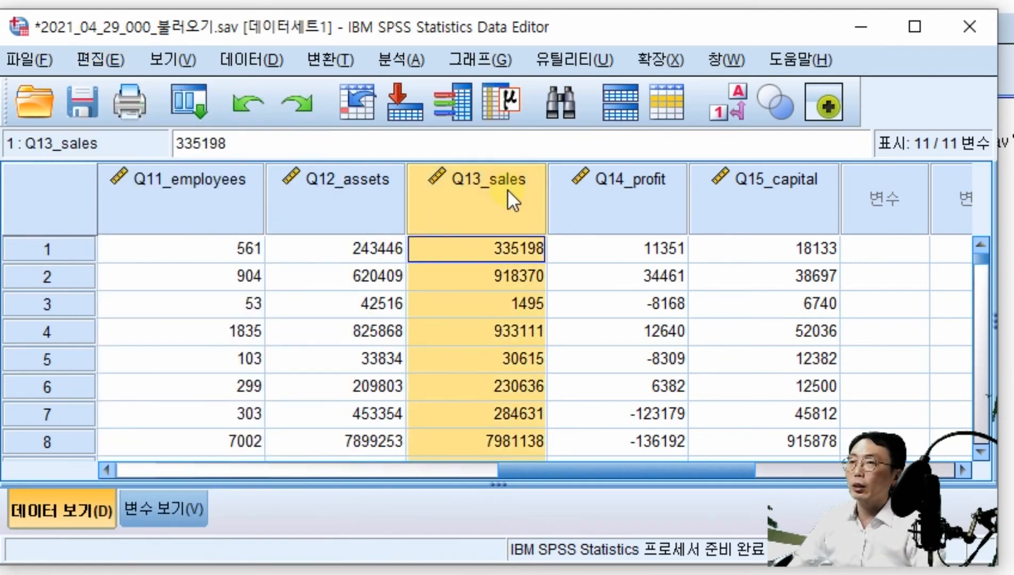
{"action": "right_click", "coordinate": [507, 190]}
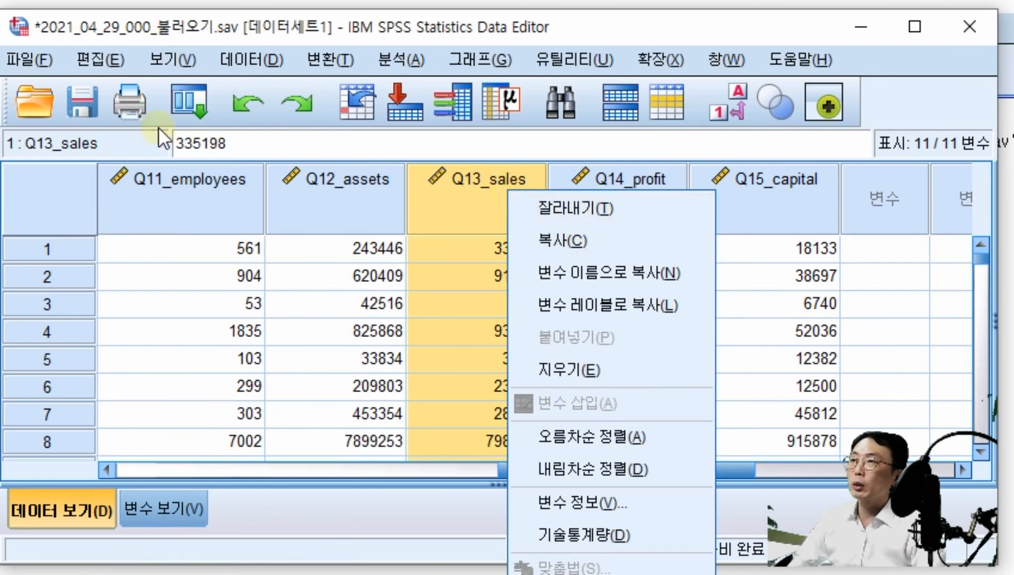
{"action": "left_click", "coordinate": [98, 60]}
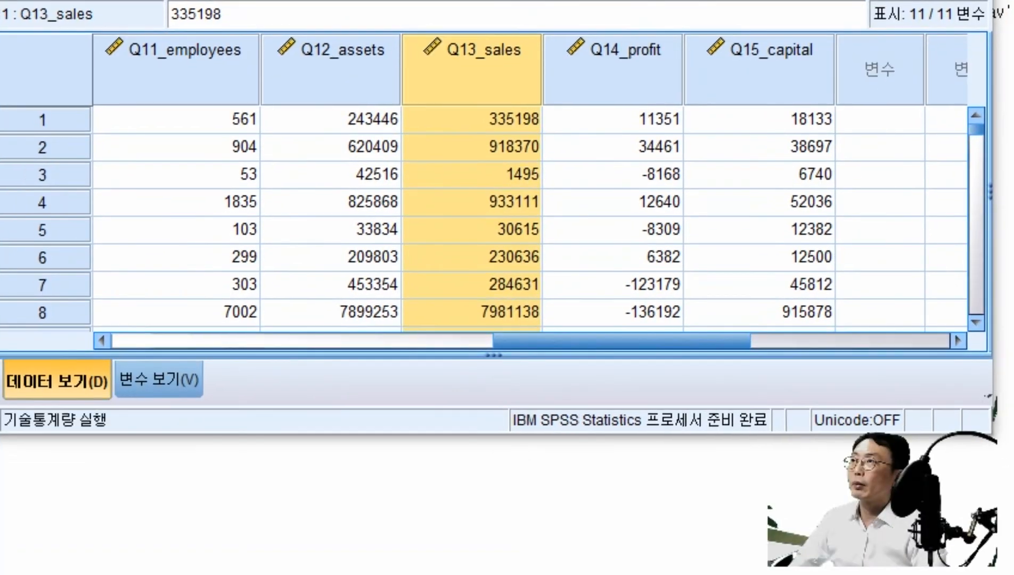
{"action": "left_click", "coordinate": [89, 1]}
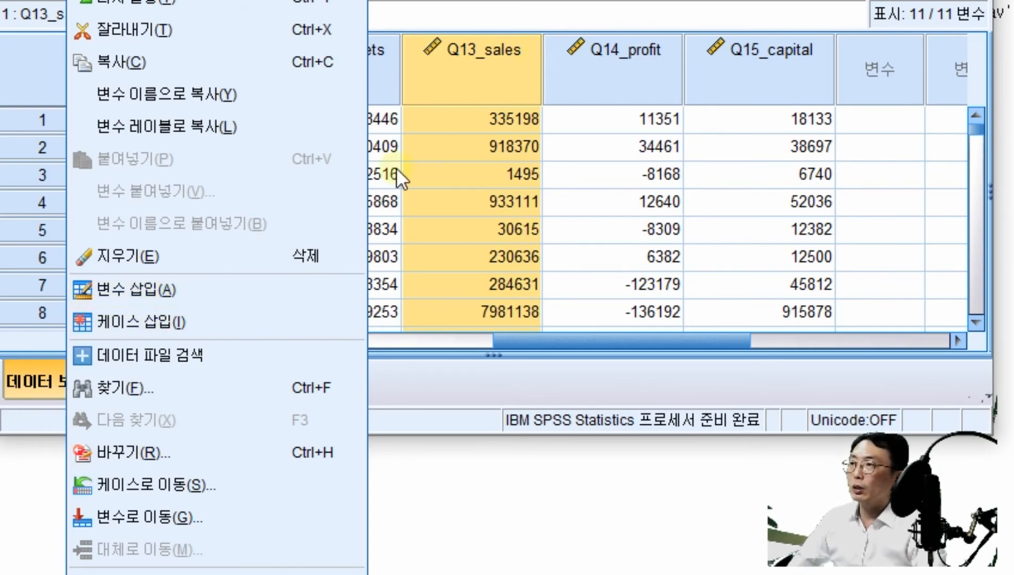
Select the whole case 2 row and examine its cut, copy, clear and insert-case commands.
{"action": "left_click", "coordinate": [42, 145]}
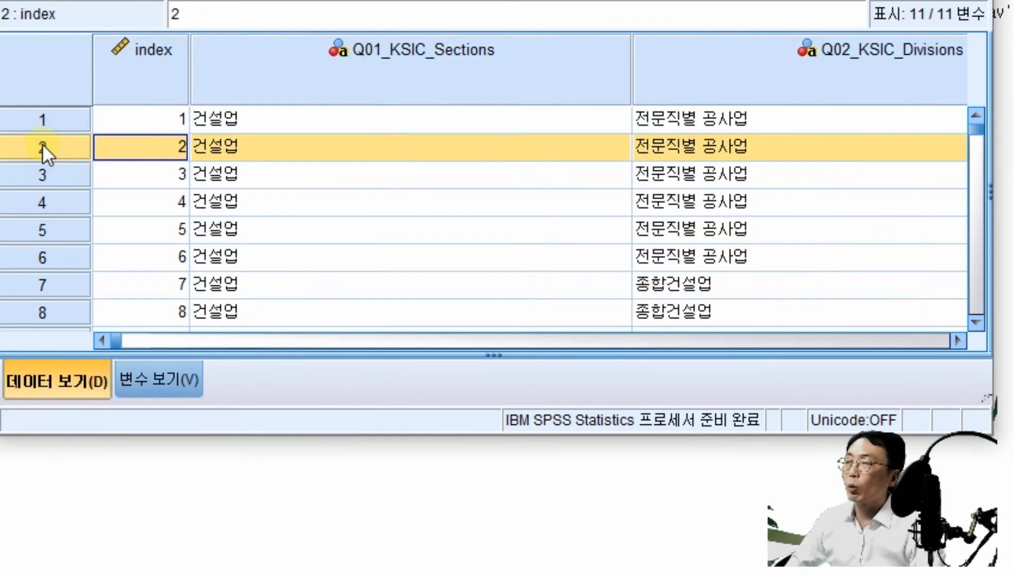
{"action": "left_click", "coordinate": [351, 232]}
{"action": "left_click", "coordinate": [62, 146]}
{"action": "left_click", "coordinate": [414, 175]}
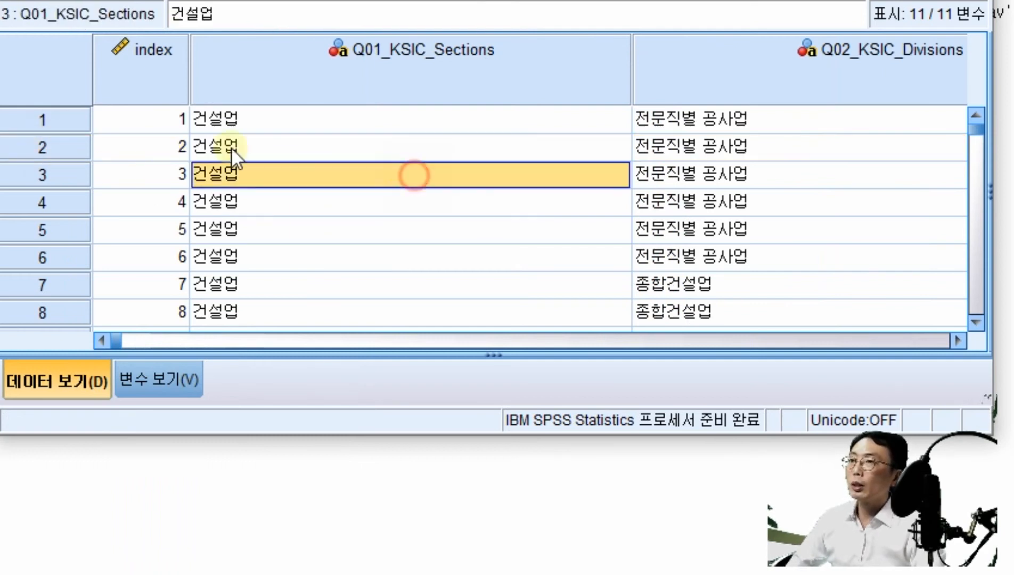
{"action": "left_click", "coordinate": [65, 148]}
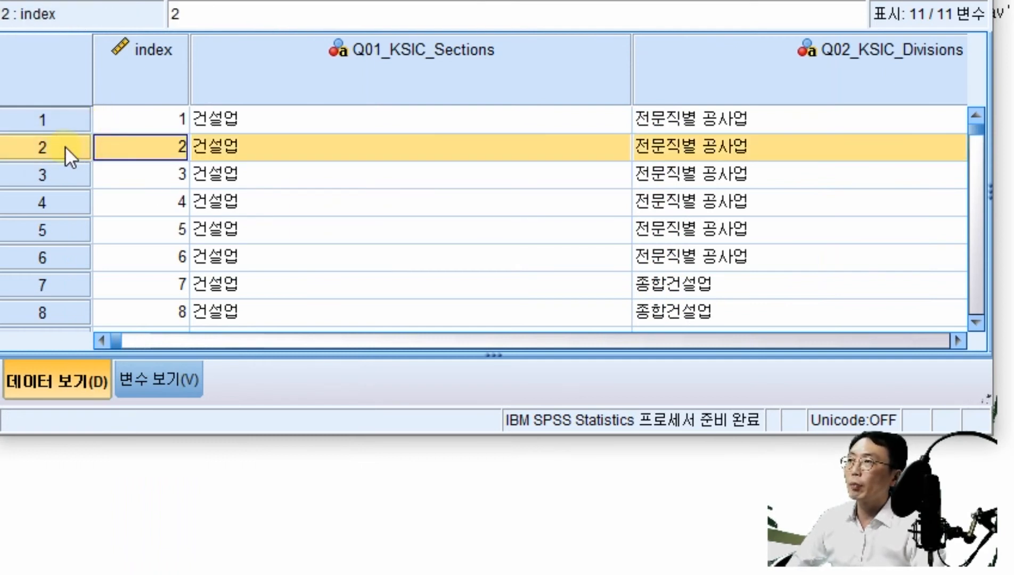
{"action": "right_click", "coordinate": [66, 145]}
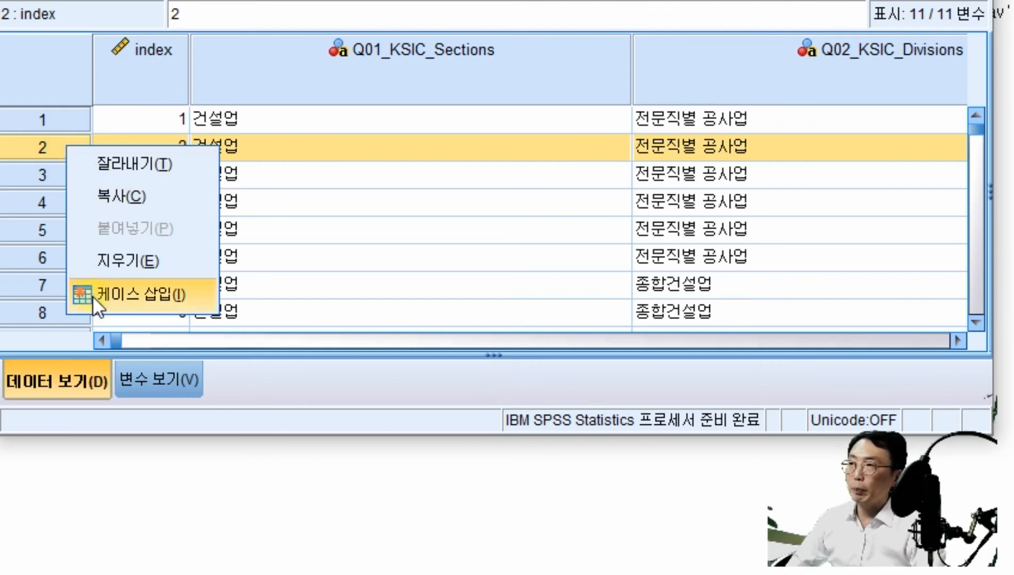
Select the Q01_KSIC_Sections column and compare its own commands with the general editing commands.
{"action": "left_click", "coordinate": [383, 57]}
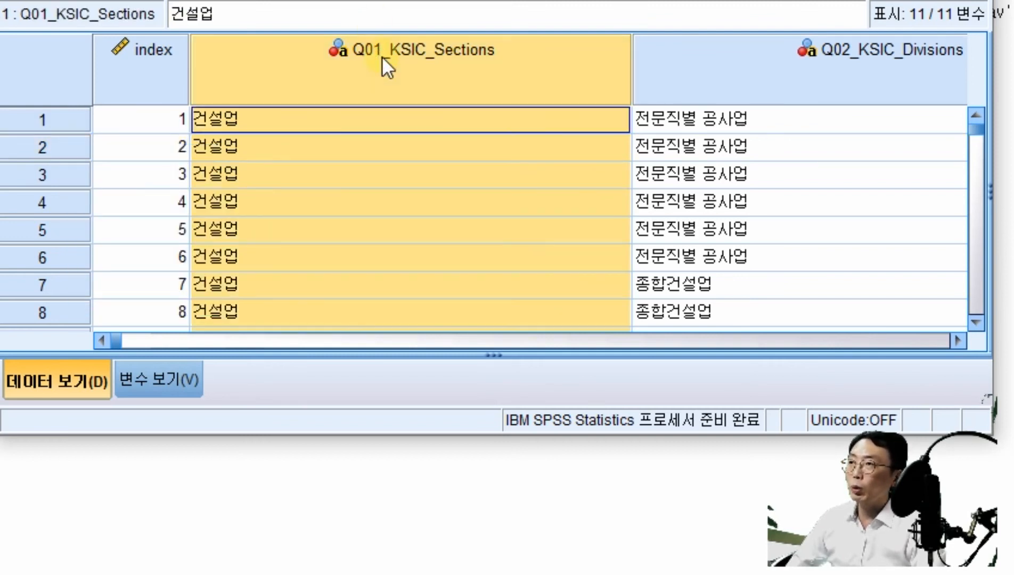
{"action": "right_click", "coordinate": [382, 56]}
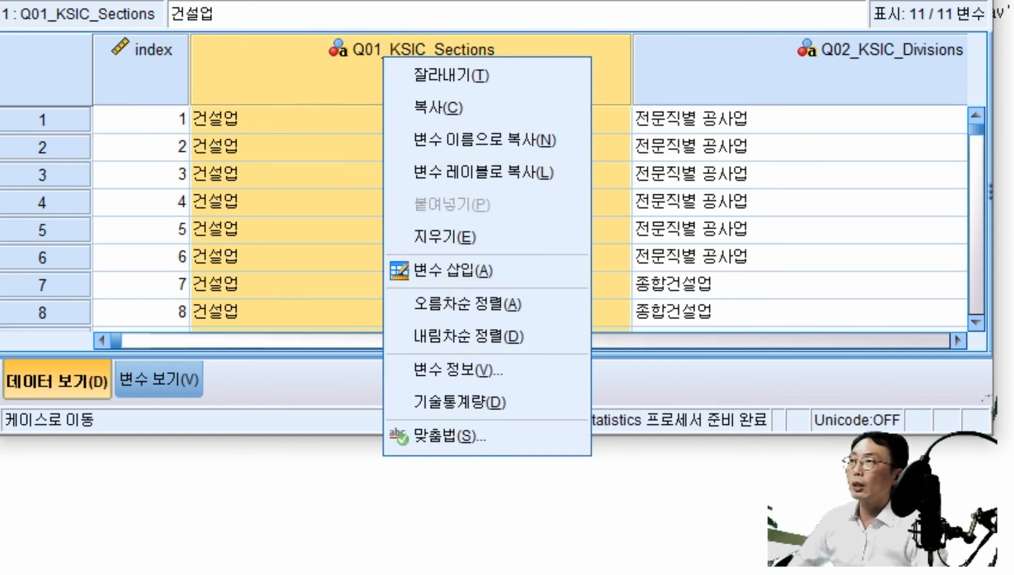
{"action": "left_click", "coordinate": [340, 4]}
{"action": "left_click", "coordinate": [97, 30]}
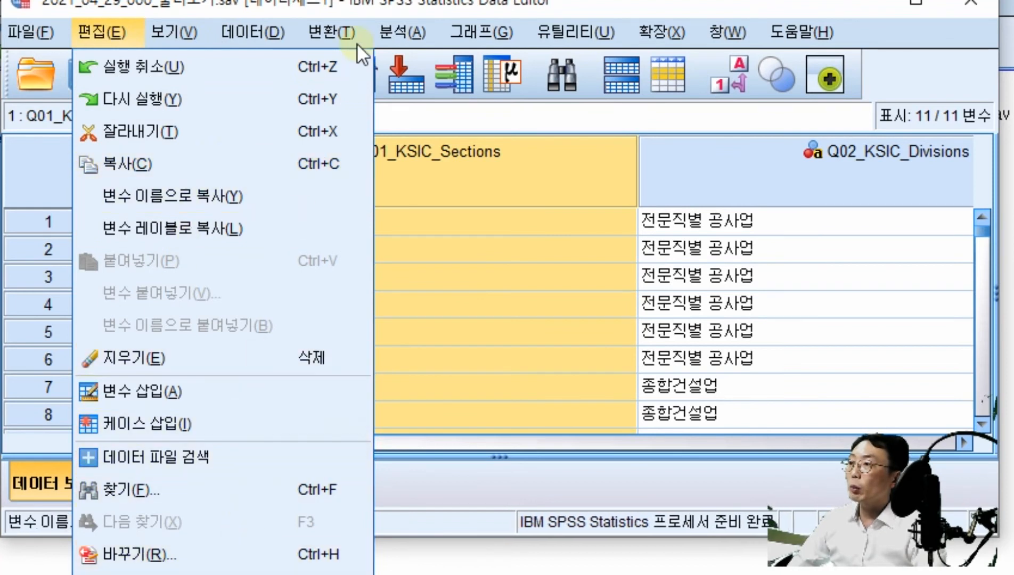
{"action": "left_click", "coordinate": [403, 32]}
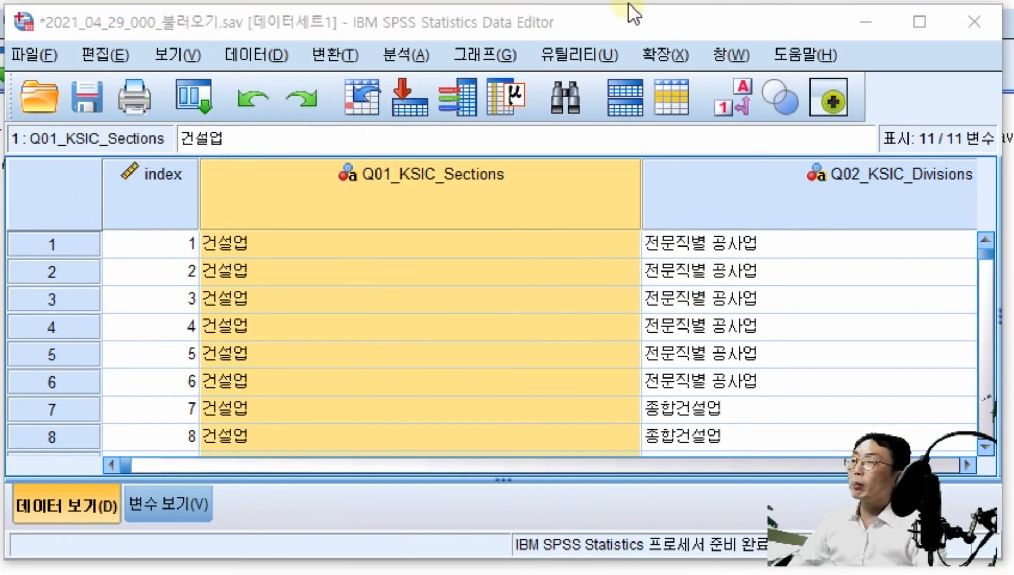
Select the index column and review its variable commands alongside the general editing commands.
{"action": "left_click", "coordinate": [145, 192]}
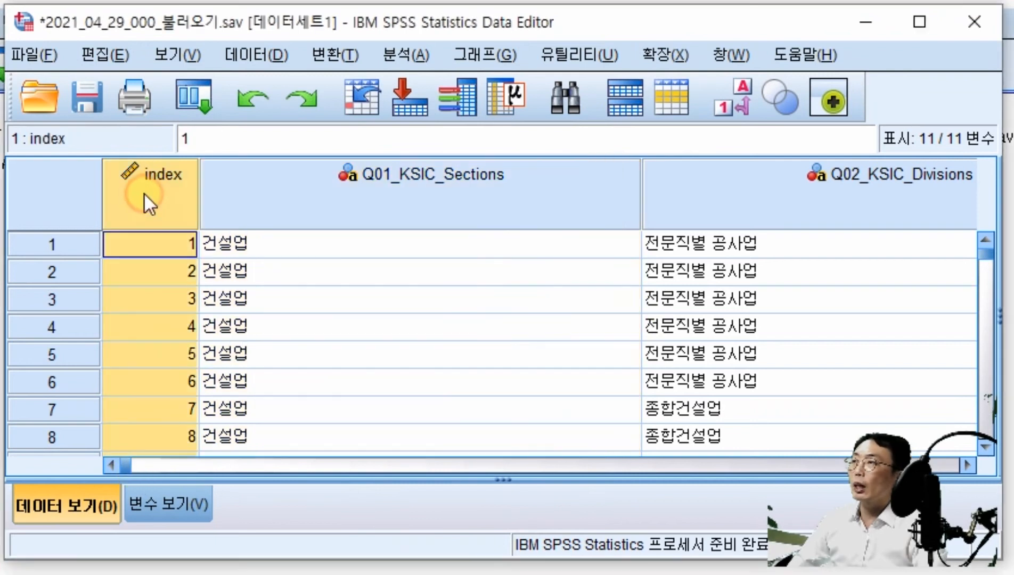
{"action": "right_click", "coordinate": [144, 192]}
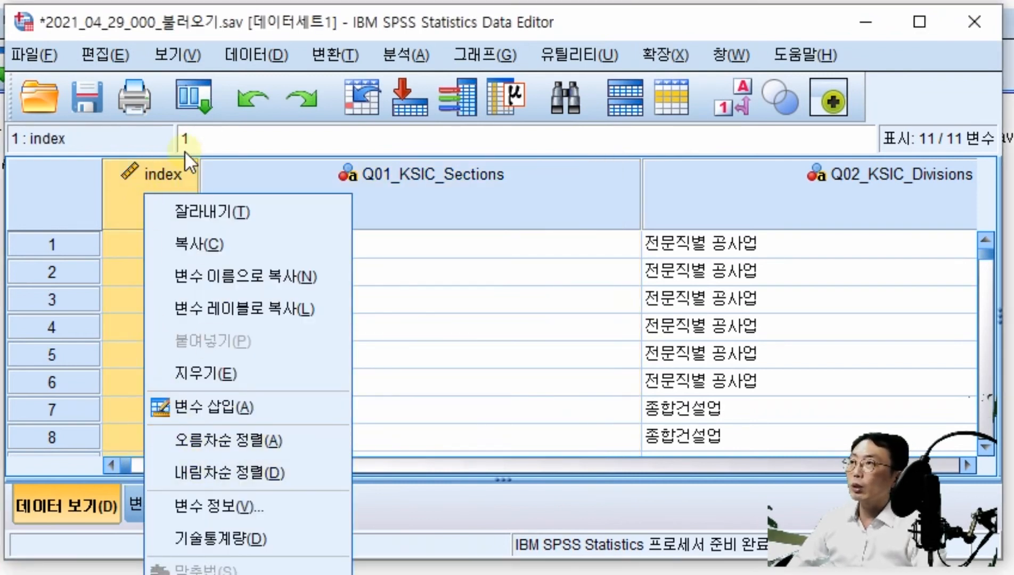
{"action": "left_click", "coordinate": [95, 59]}
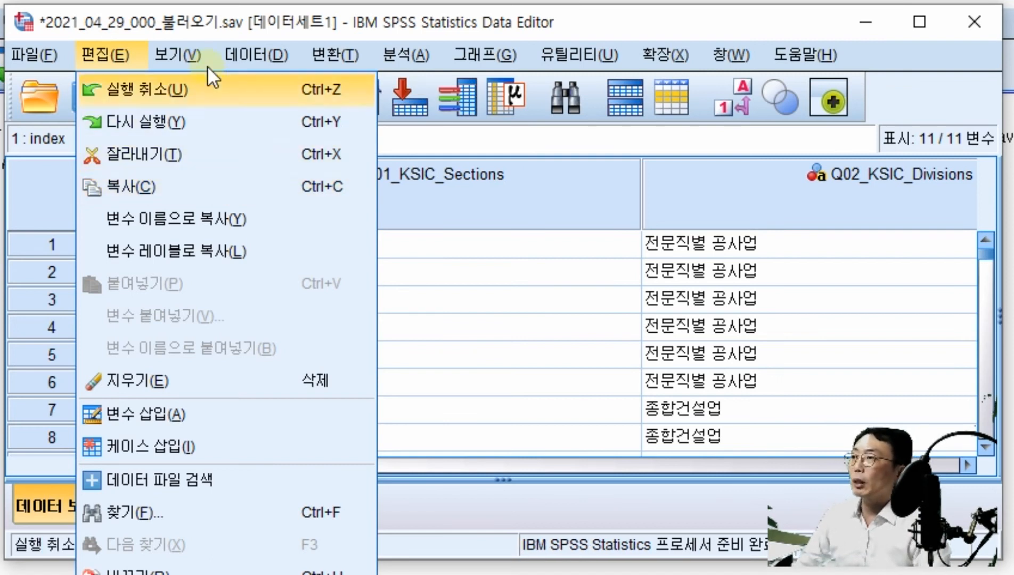
Review the view, data and editing commands, and open the program options (옵션).
{"action": "mouse_move", "coordinate": [187, 54]}
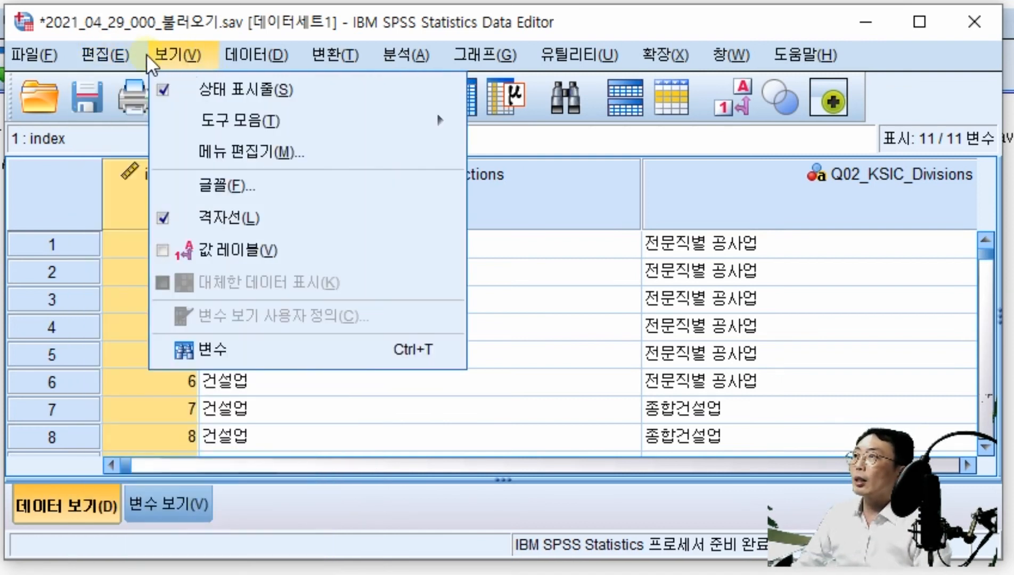
{"action": "mouse_move", "coordinate": [138, 53]}
{"action": "mouse_move", "coordinate": [255, 54]}
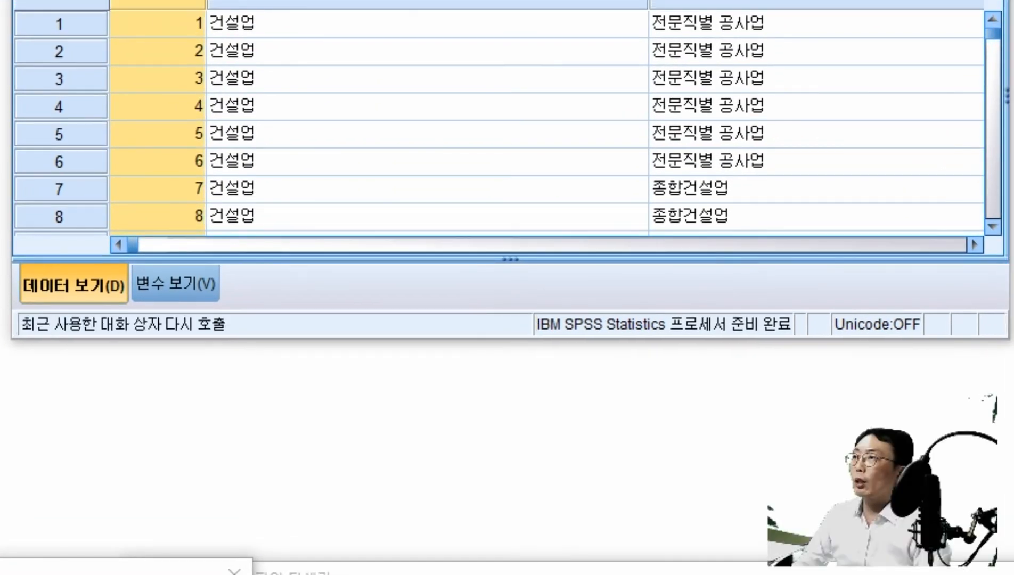
{"action": "left_click", "coordinate": [107, 1]}
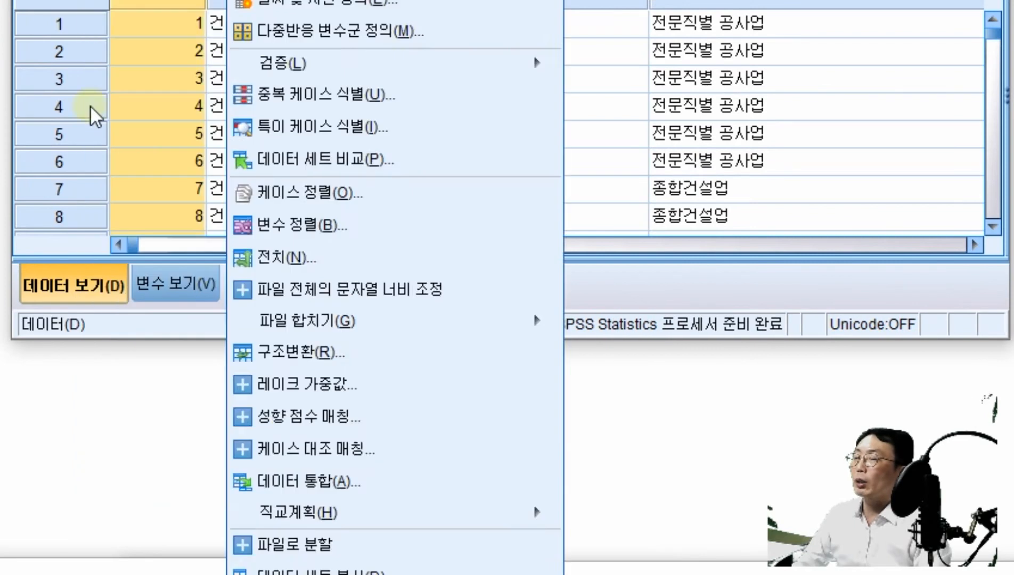
{"action": "mouse_move", "coordinate": [179, 1]}
{"action": "mouse_move", "coordinate": [107, 1]}
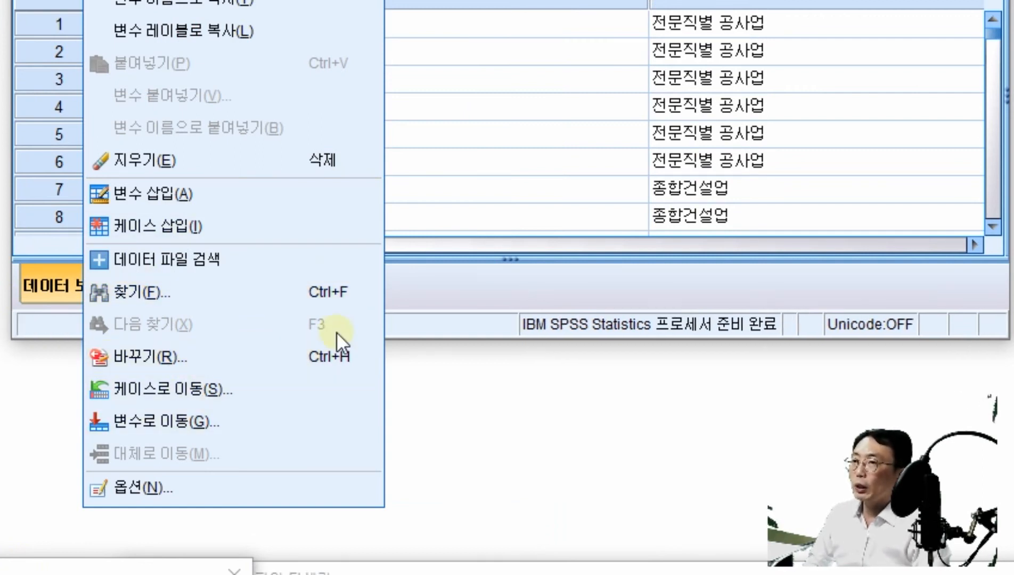
{"action": "left_click", "coordinate": [206, 485]}
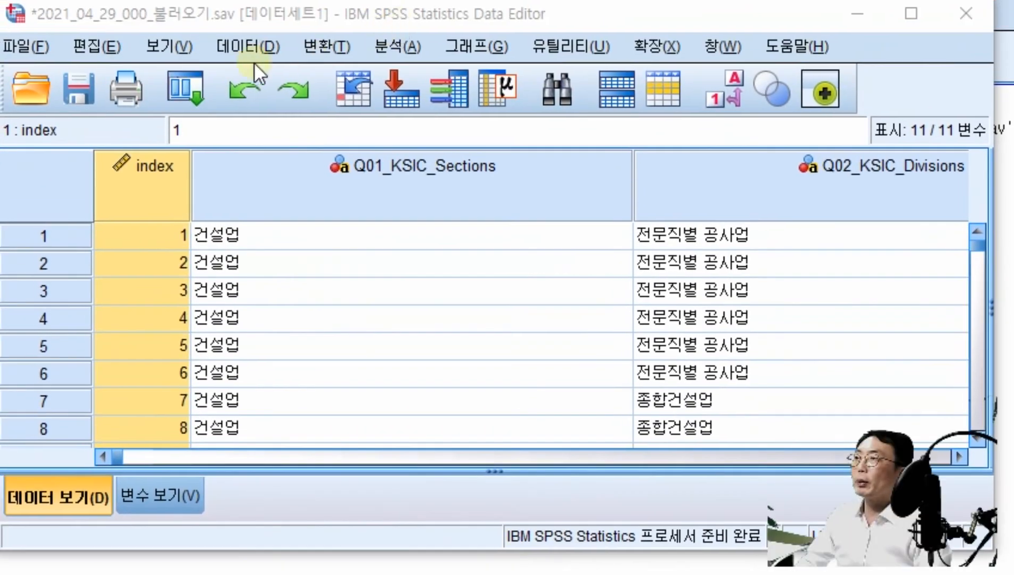
Look through the commands for display settings, extensions and window management.
{"action": "left_click", "coordinate": [189, 48]}
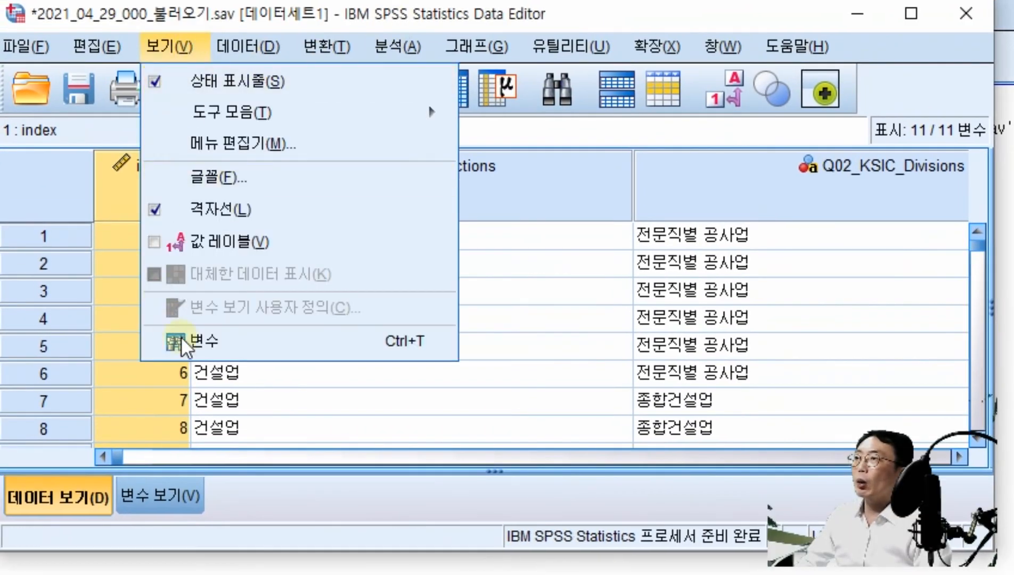
{"action": "mouse_move", "coordinate": [385, 116]}
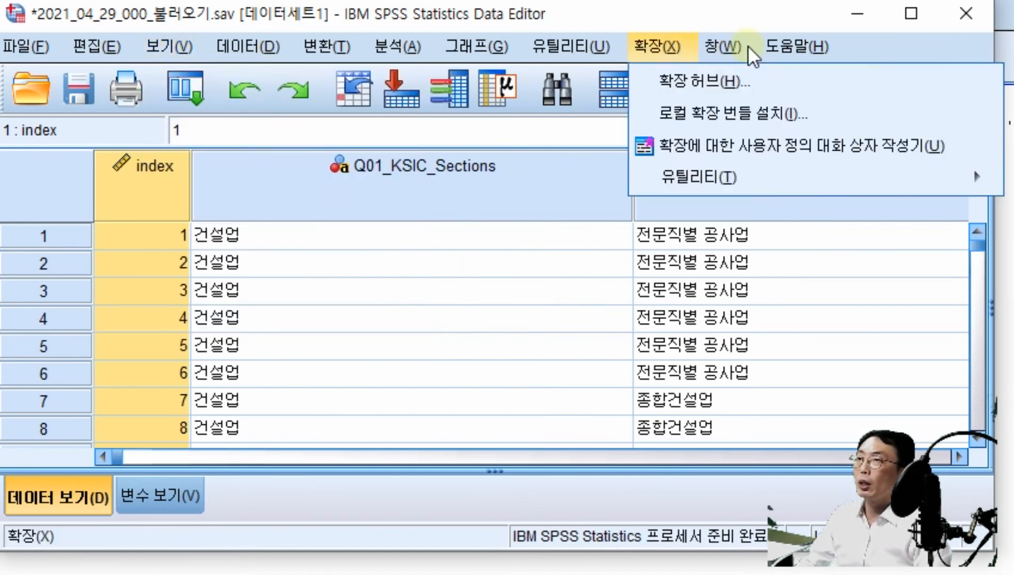
{"action": "mouse_move", "coordinate": [722, 46]}
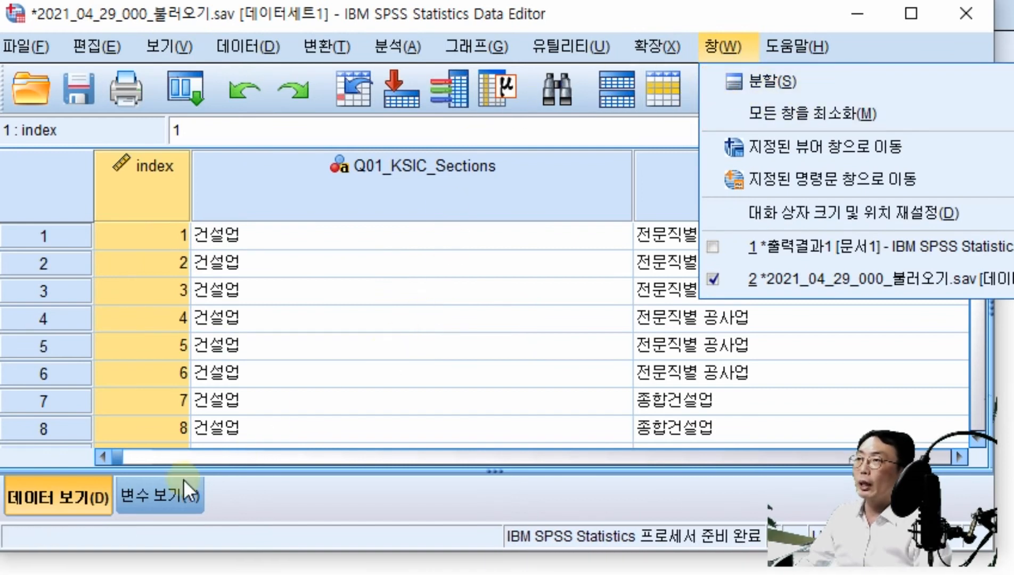
Show the variable definitions and inspect the missing-value (결측값) settings of Q05_year without changing them.
{"action": "left_click", "coordinate": [169, 489]}
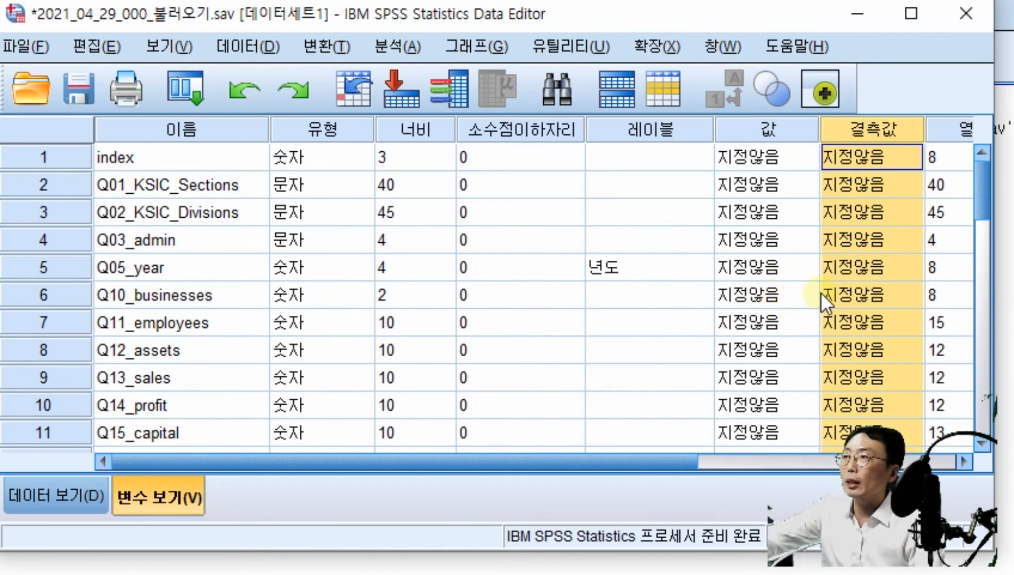
{"action": "left_click", "coordinate": [868, 266]}
{"action": "left_click", "coordinate": [910, 269]}
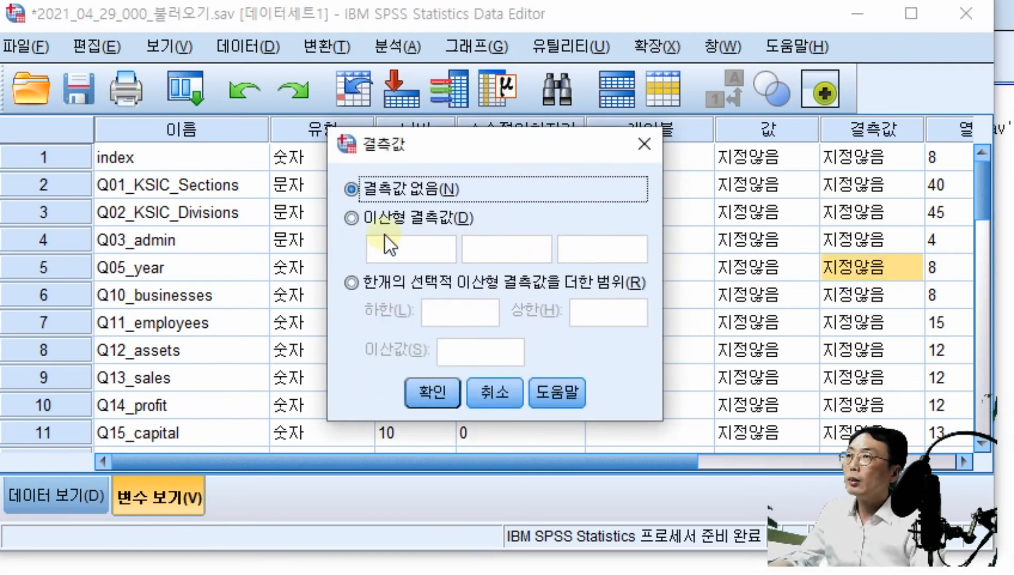
{"action": "key", "text": "Escape"}
Open the value labels (값 레이블) of Q05_year and add the label 년도_2018 for the value 2018.
{"action": "left_click", "coordinate": [781, 265]}
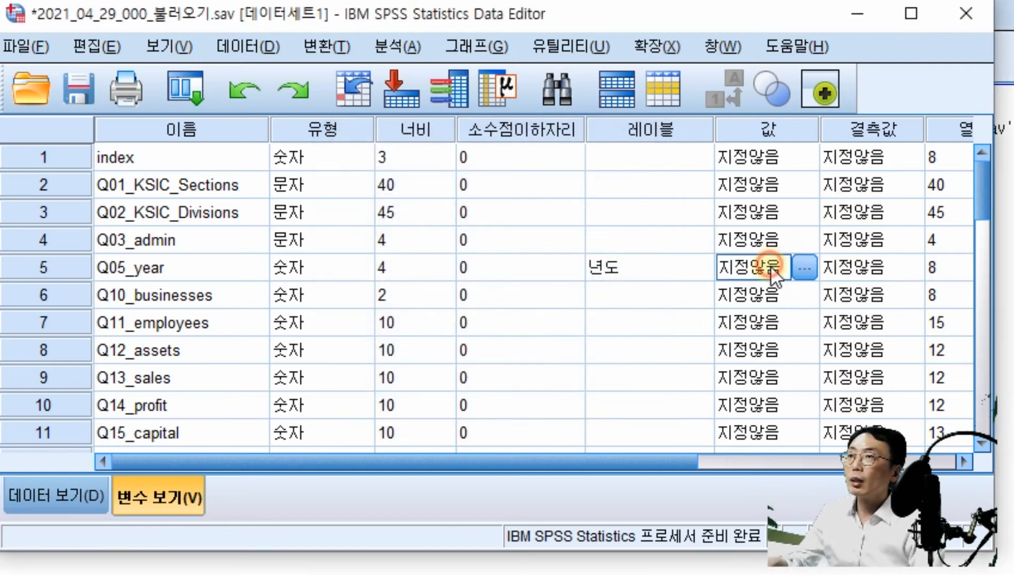
{"action": "left_click", "coordinate": [802, 265]}
{"action": "type", "text": "2018"}
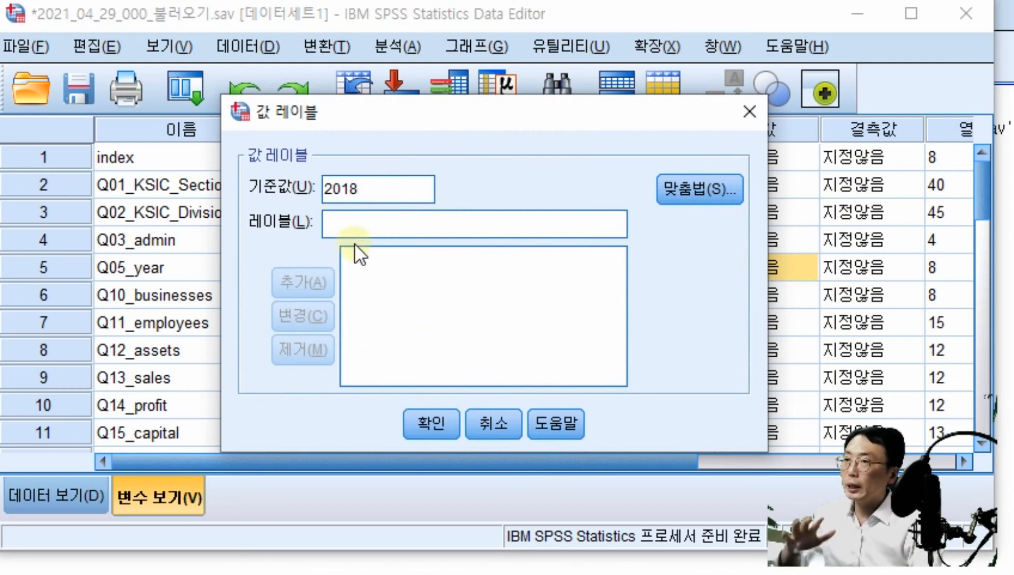
{"action": "left_click", "coordinate": [354, 231]}
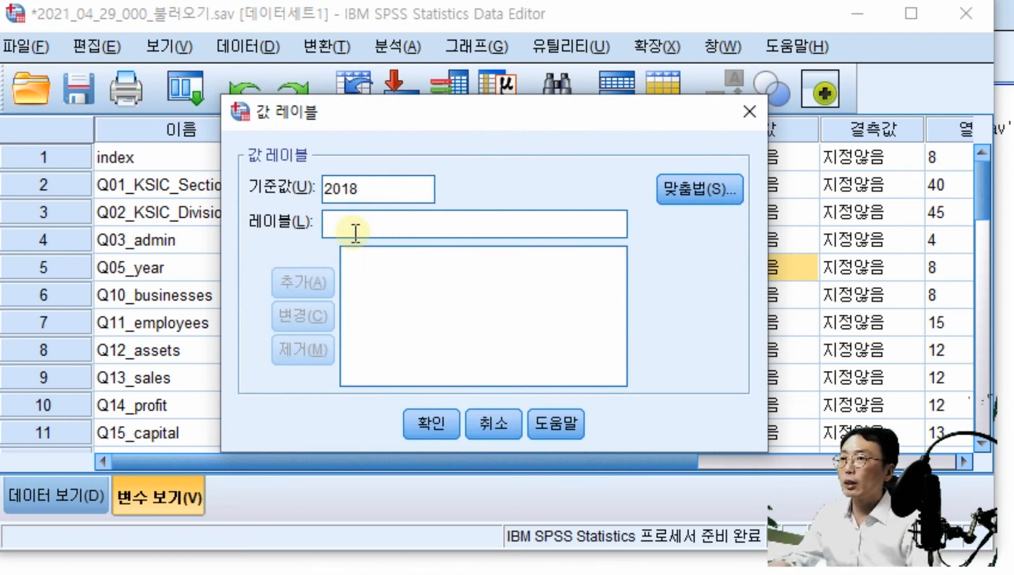
{"action": "type", "text": "년도"}
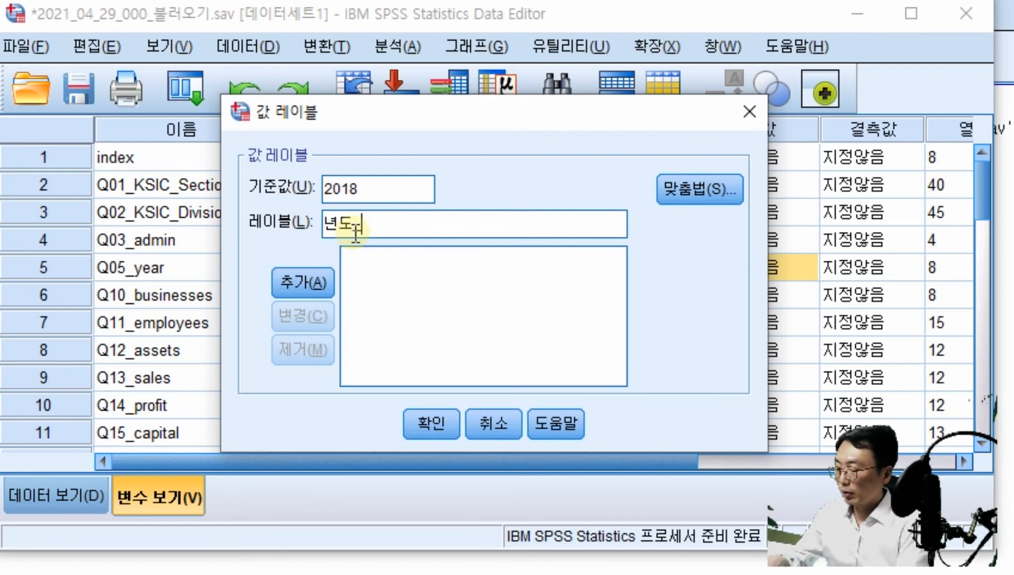
{"action": "type", "text": "_2018"}
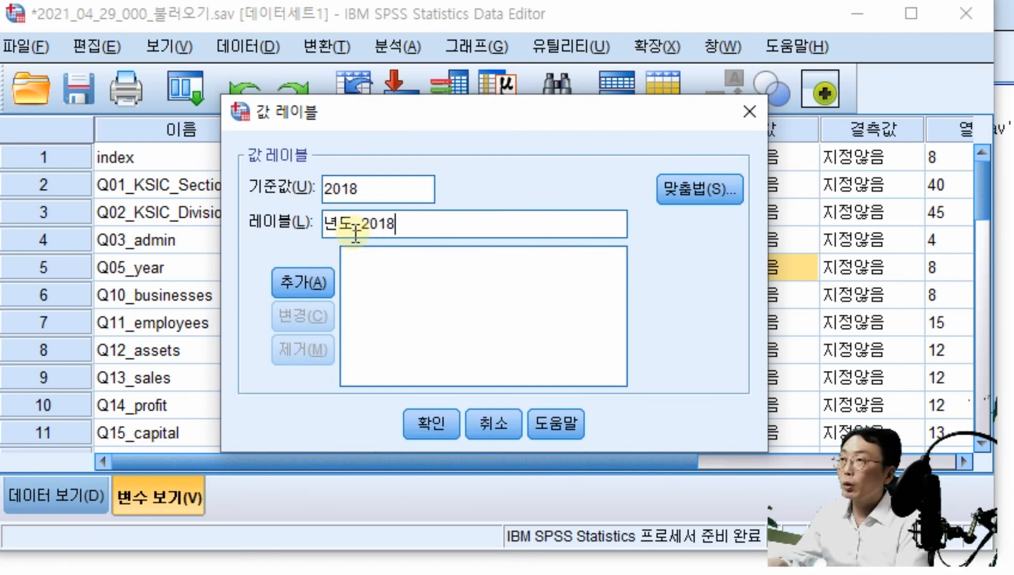
{"action": "left_click", "coordinate": [298, 277]}
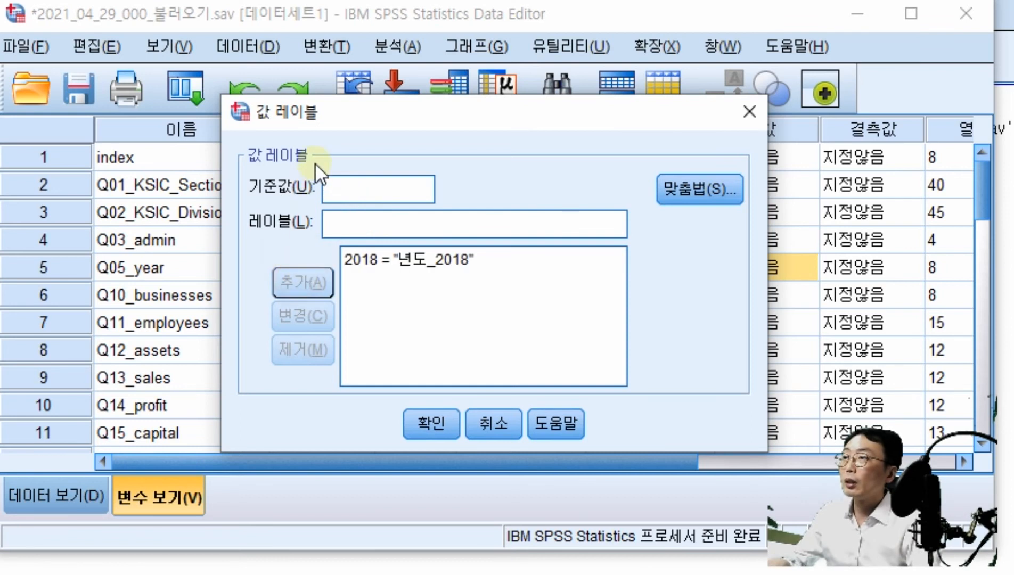
Add the value label 년도_2019 for the value 2019.
{"action": "left_click", "coordinate": [329, 184]}
{"action": "type", "text": "2019"}
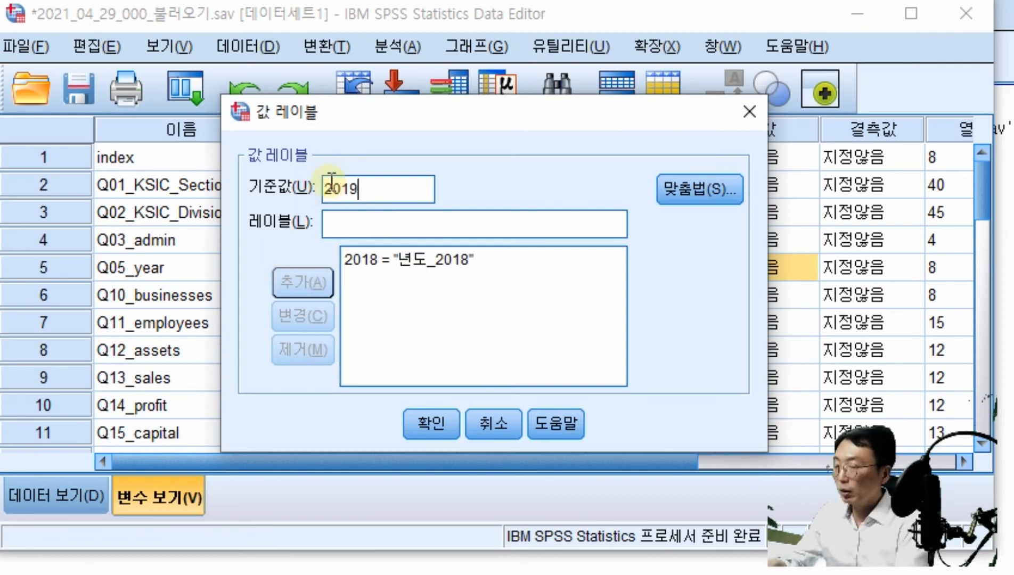
{"action": "key", "text": "Tab"}
{"action": "type", "text": "년도"}
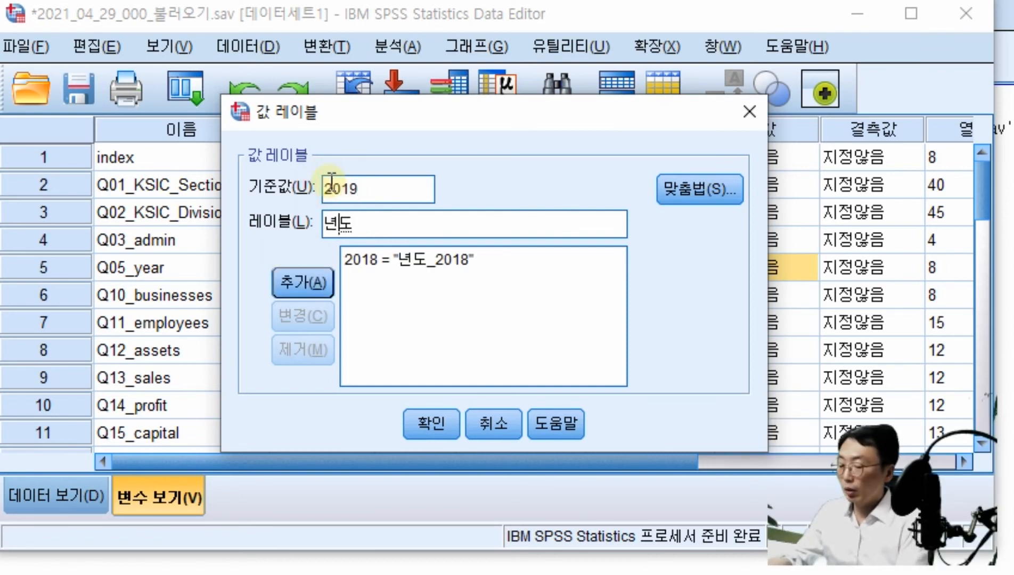
{"action": "type", "text": "_2019"}
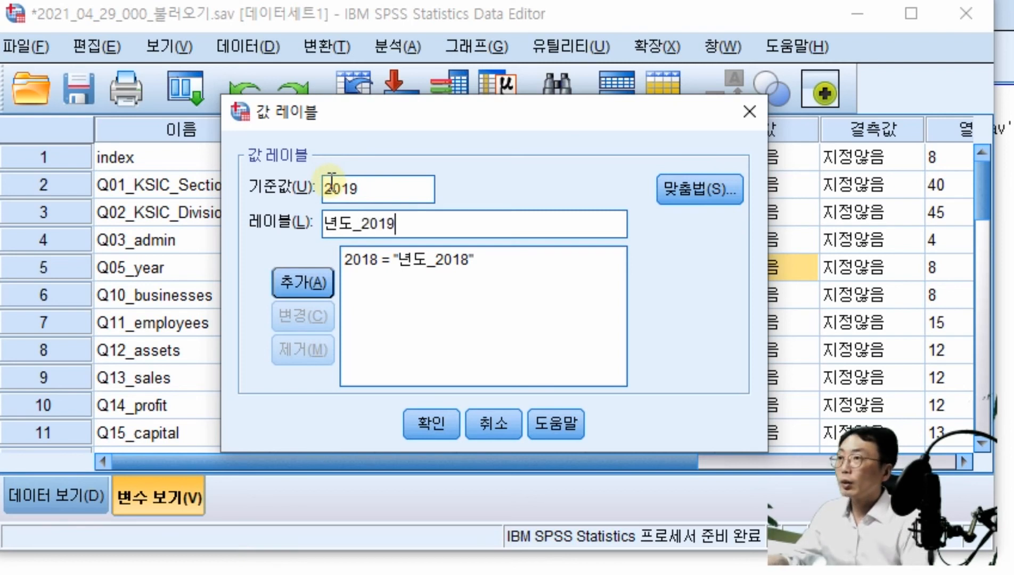
{"action": "left_click", "coordinate": [304, 283]}
Add the value label 년도_2020 for the value 2020 and apply the label definitions to Q05_year.
{"action": "left_click", "coordinate": [339, 196]}
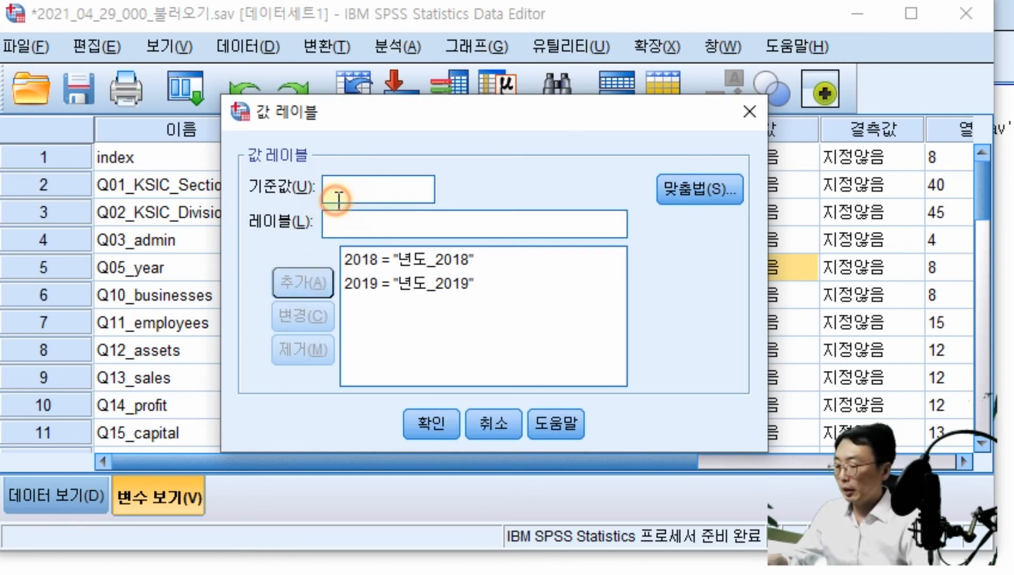
{"action": "type", "text": "2020"}
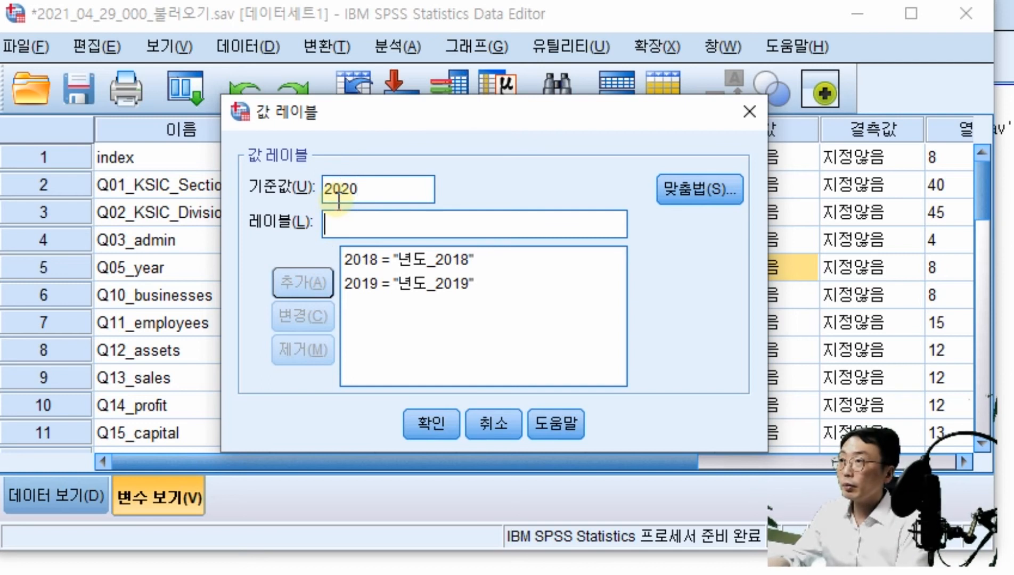
{"action": "key", "text": "Tab"}
{"action": "type", "text": "ㄴ년도"}
{"action": "type", "text": "_2020"}
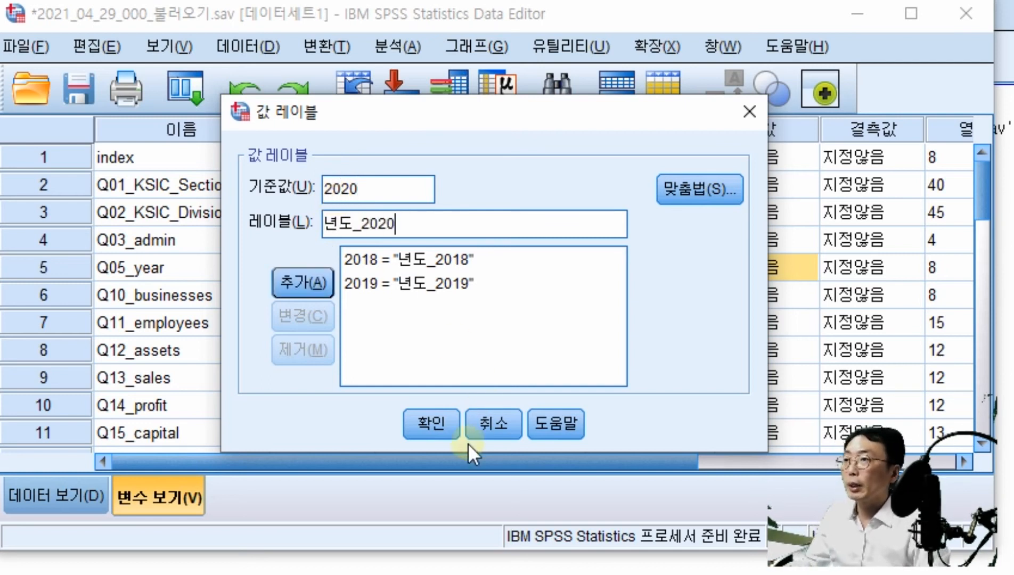
{"action": "left_click", "coordinate": [414, 419]}
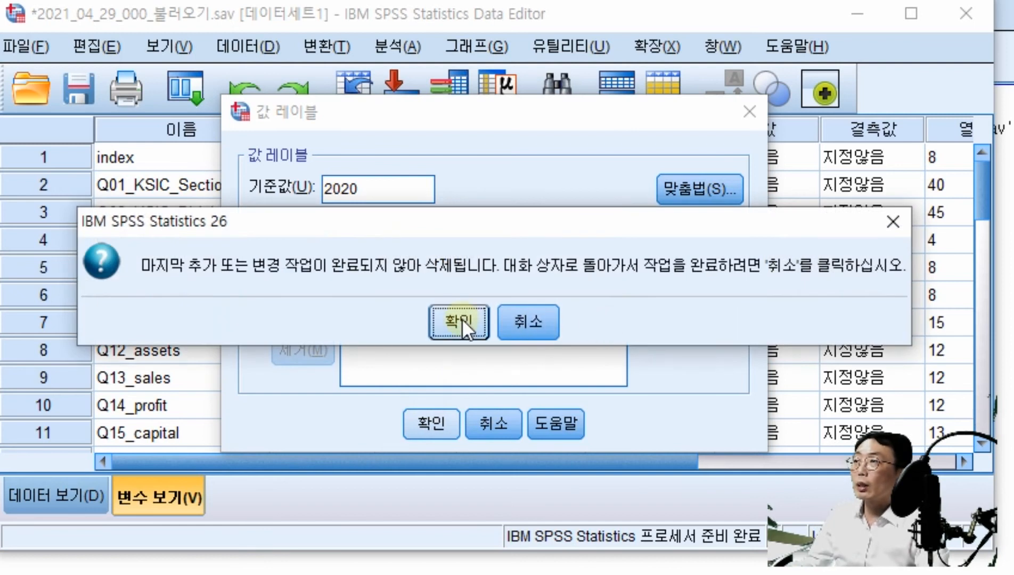
{"action": "left_click", "coordinate": [549, 321]}
{"action": "left_click", "coordinate": [303, 283]}
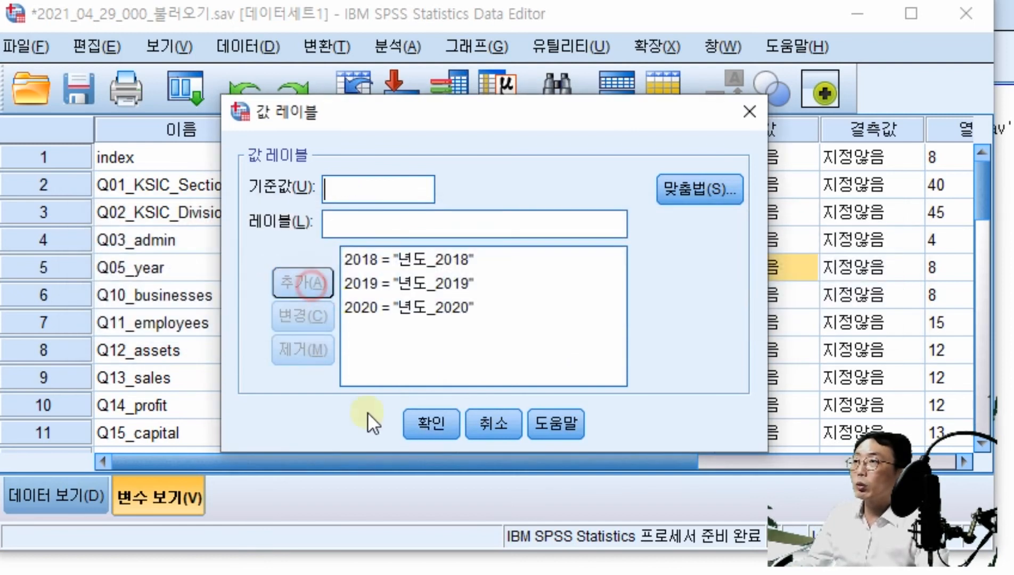
{"action": "left_click", "coordinate": [433, 426]}
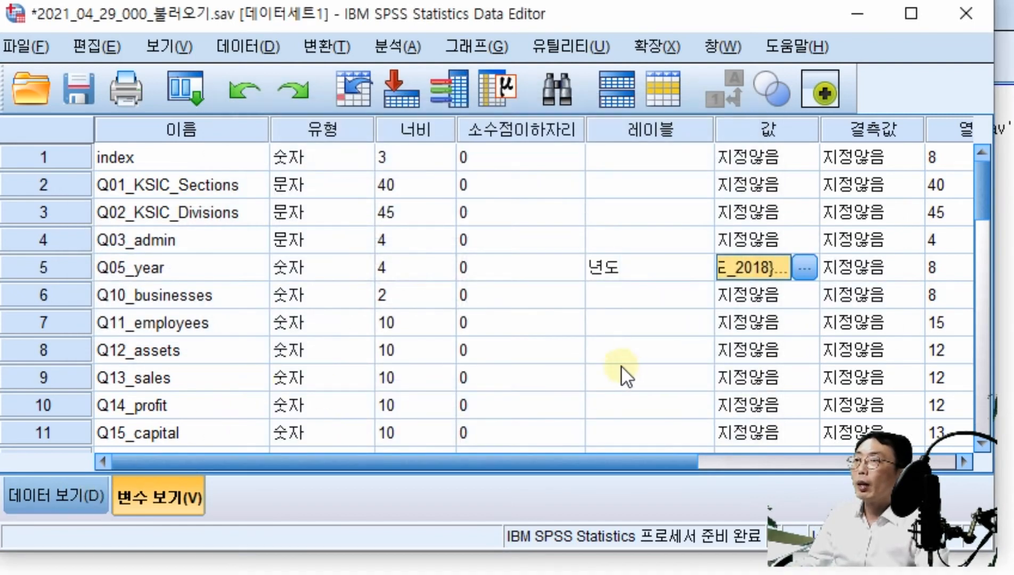
Run a frequency analysis (빈도분석) on the variable 년도 [Q05_year].
{"action": "left_click", "coordinate": [432, 48]}
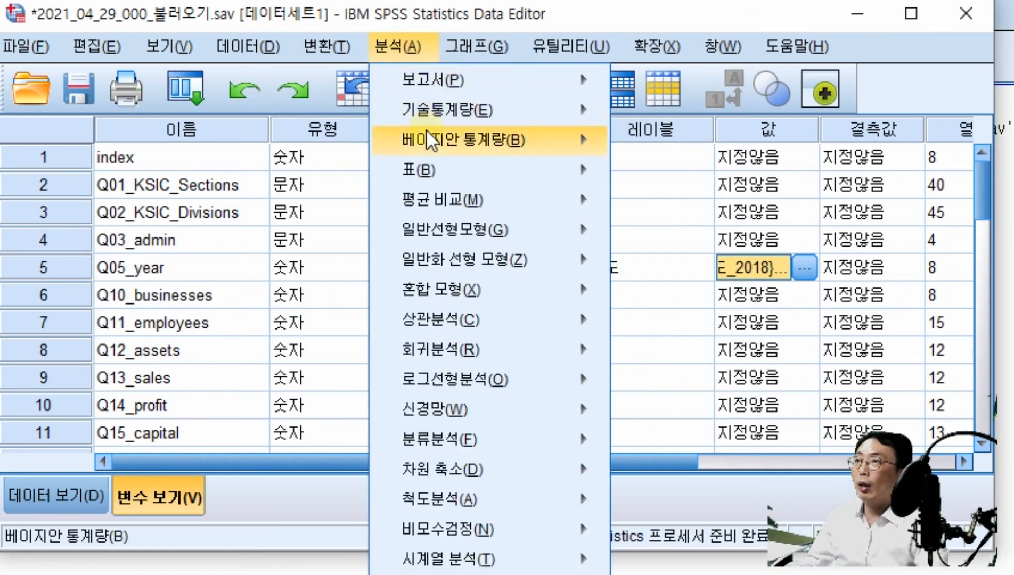
{"action": "mouse_move", "coordinate": [433, 115]}
{"action": "left_click", "coordinate": [652, 117]}
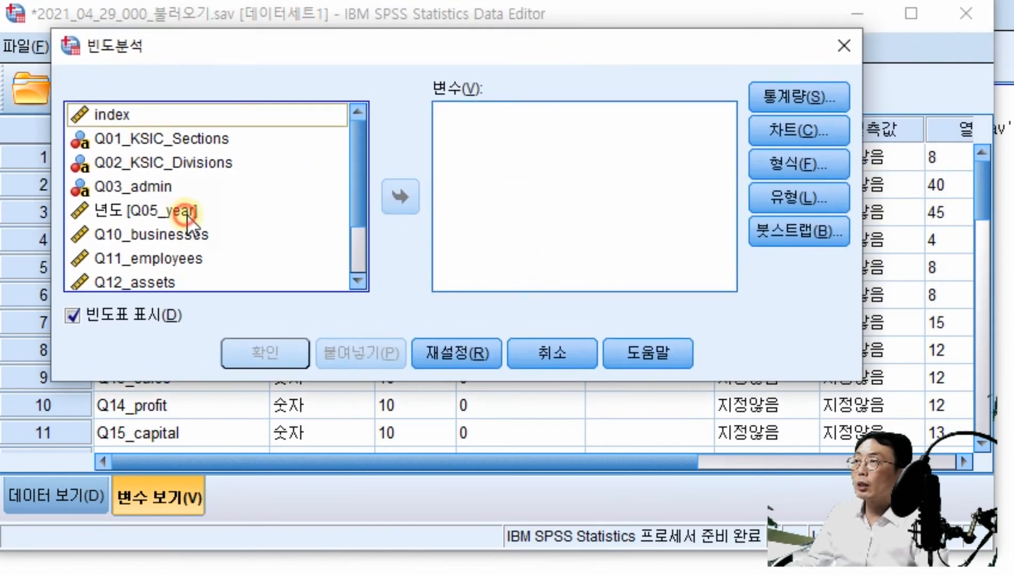
{"action": "left_click", "coordinate": [187, 214]}
{"action": "left_click", "coordinate": [396, 197]}
{"action": "left_click", "coordinate": [270, 353]}
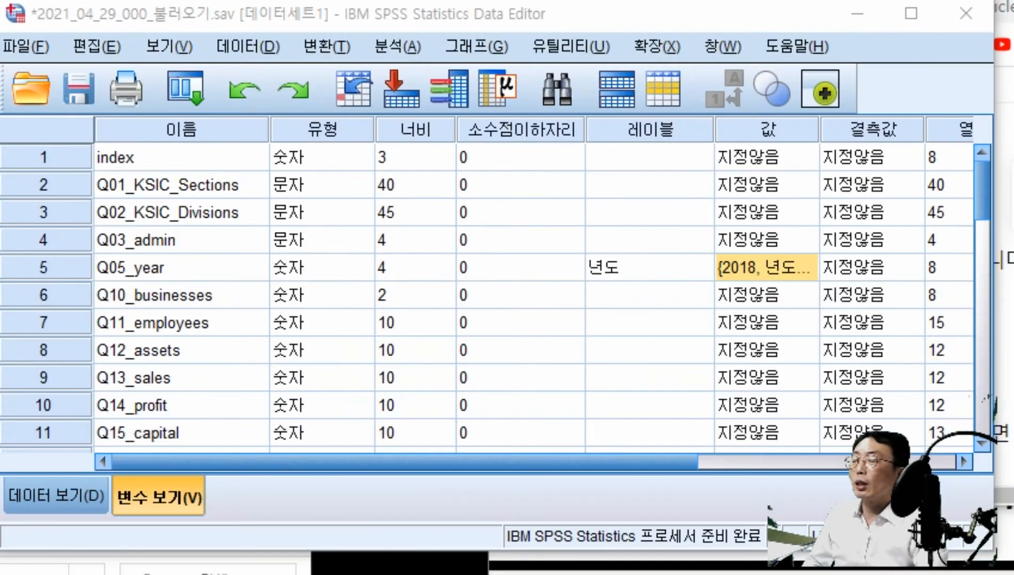
In the data view, select the Q05_year column and toggle between raw values and value labels, leaving the labels shown.
{"action": "left_click", "coordinate": [75, 519]}
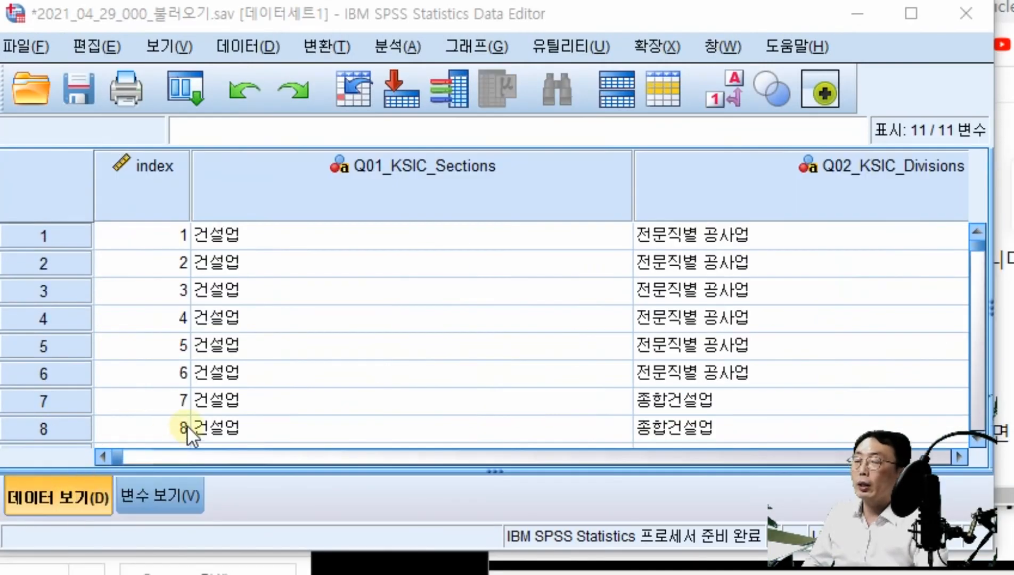
{"action": "left_click_drag", "start_coordinate": [123, 460], "coordinate": [440, 464]}
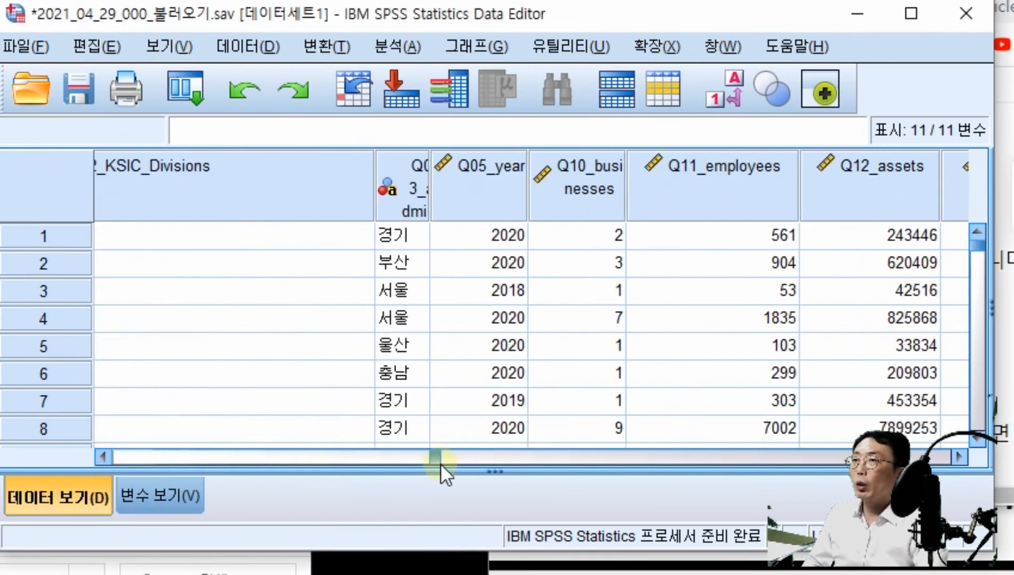
{"action": "left_click", "coordinate": [497, 168]}
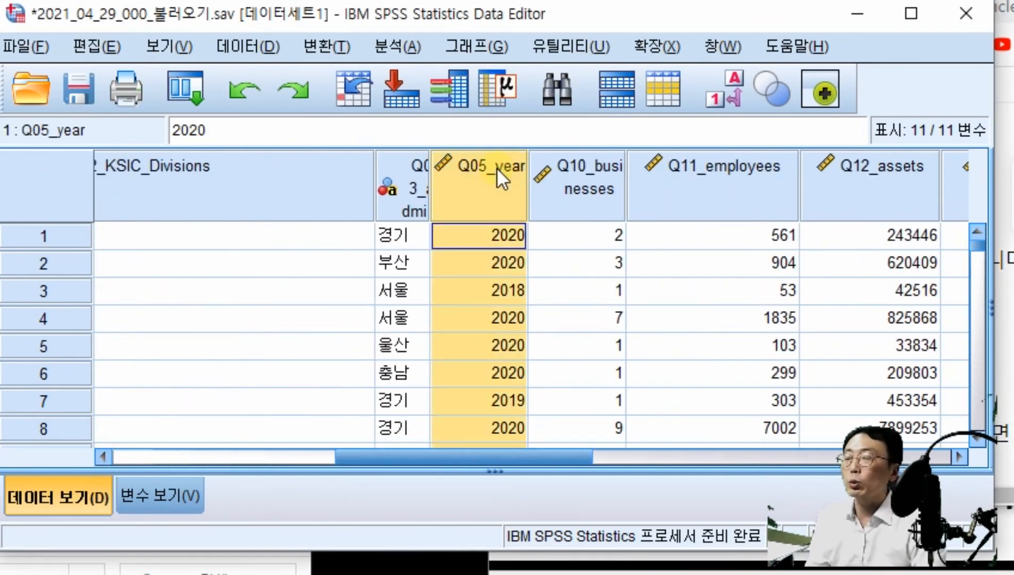
{"action": "left_click", "coordinate": [731, 99]}
{"action": "left_click", "coordinate": [732, 99]}
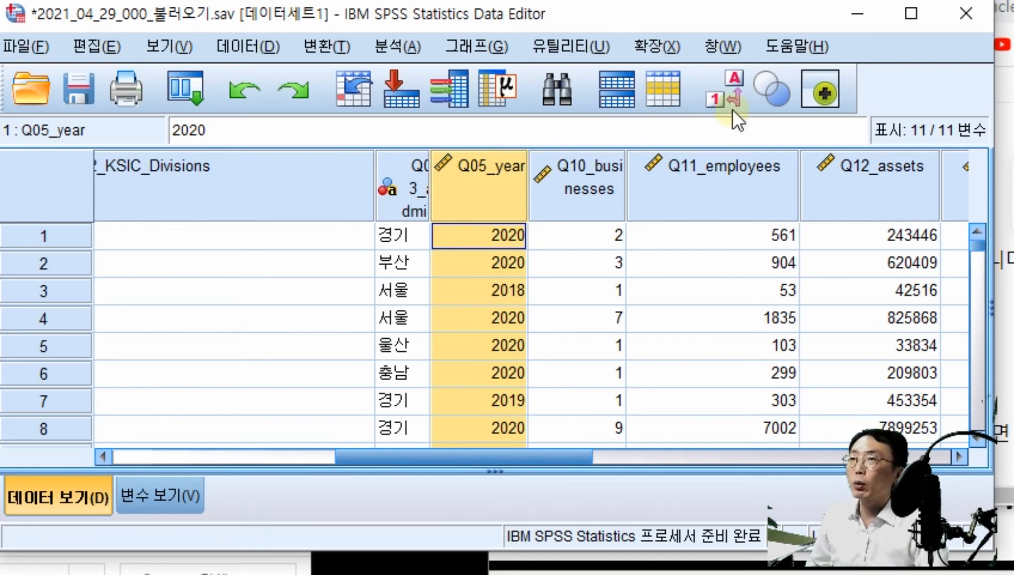
{"action": "left_click", "coordinate": [733, 90]}
{"action": "left_click", "coordinate": [732, 87]}
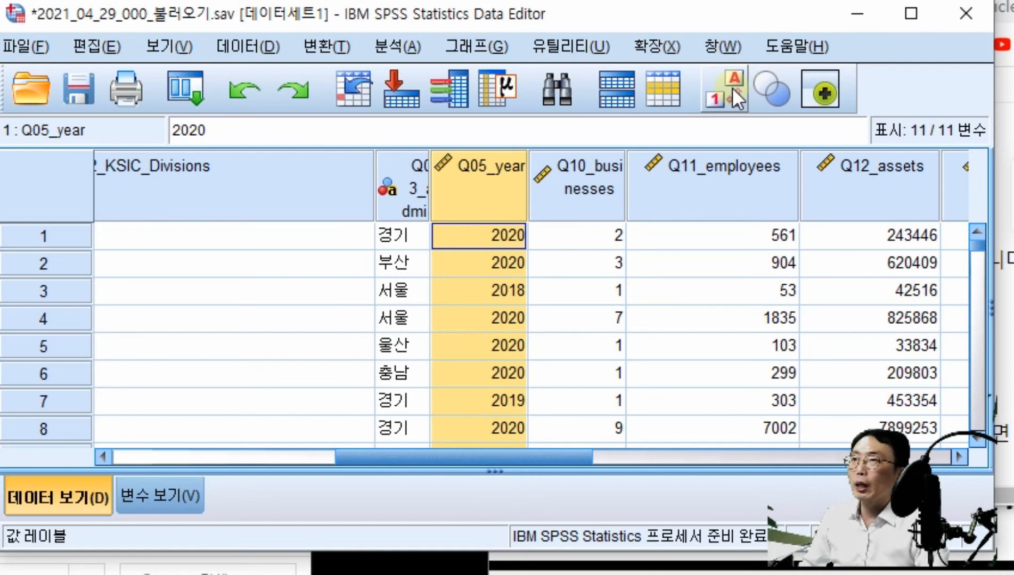
{"action": "left_click", "coordinate": [732, 87]}
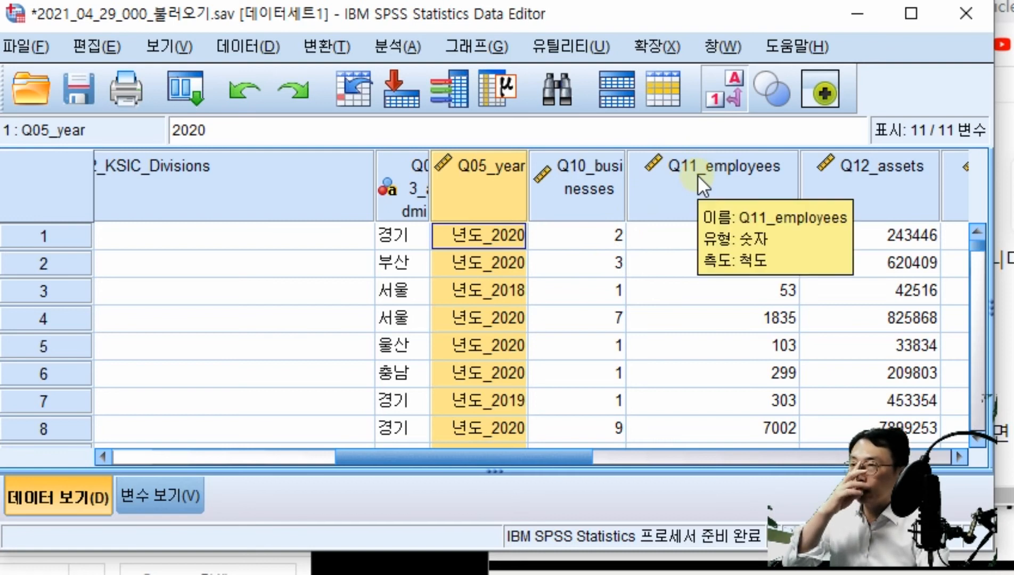
{"action": "left_click", "coordinate": [717, 87]}
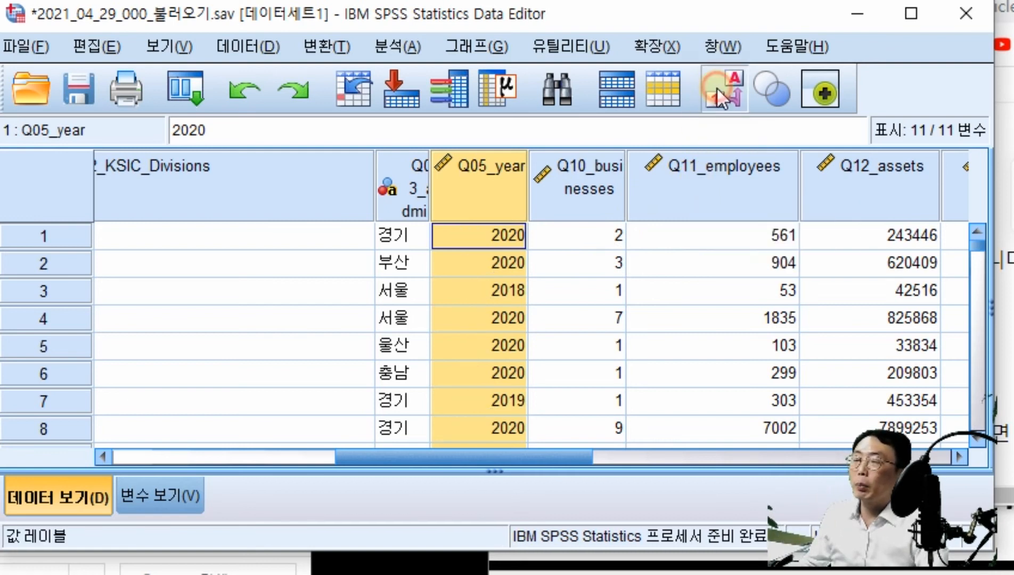
{"action": "left_click", "coordinate": [717, 87]}
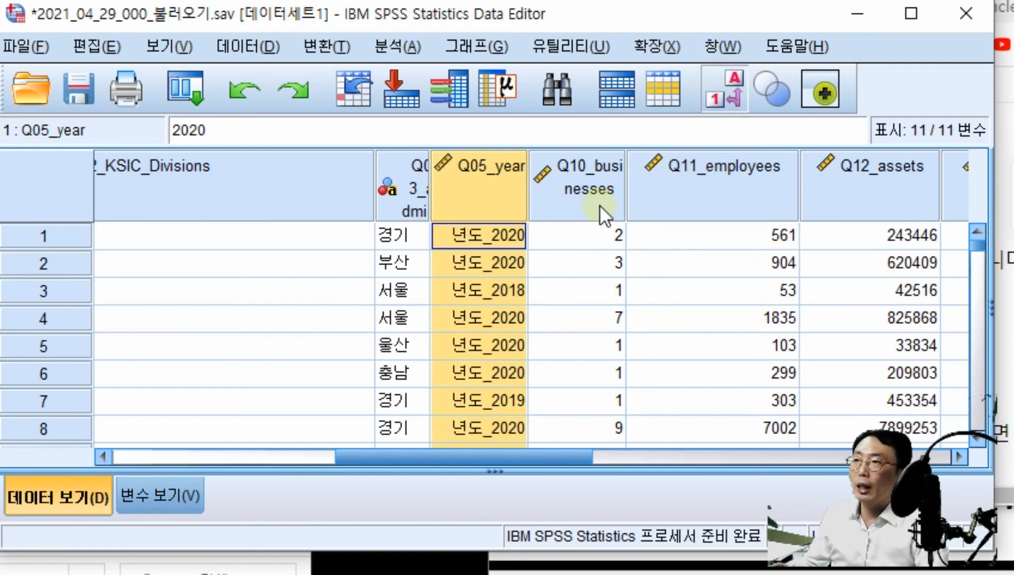
Select all cells of the data set and open the Windows on-screen keyboard (화상 키보드).
{"action": "left_click", "coordinate": [73, 200]}
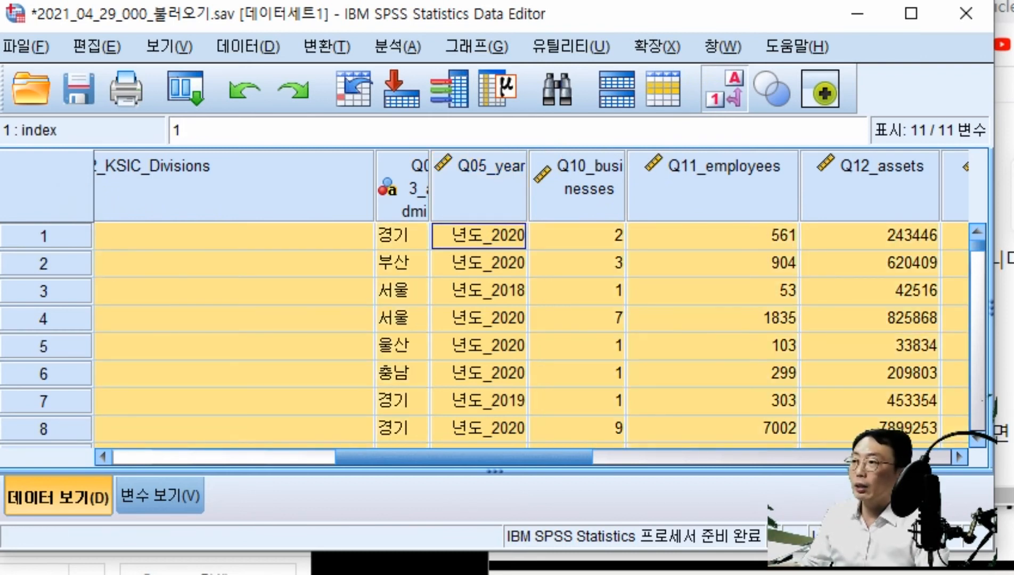
{"action": "key", "text": "super"}
{"action": "type", "text": "z"}
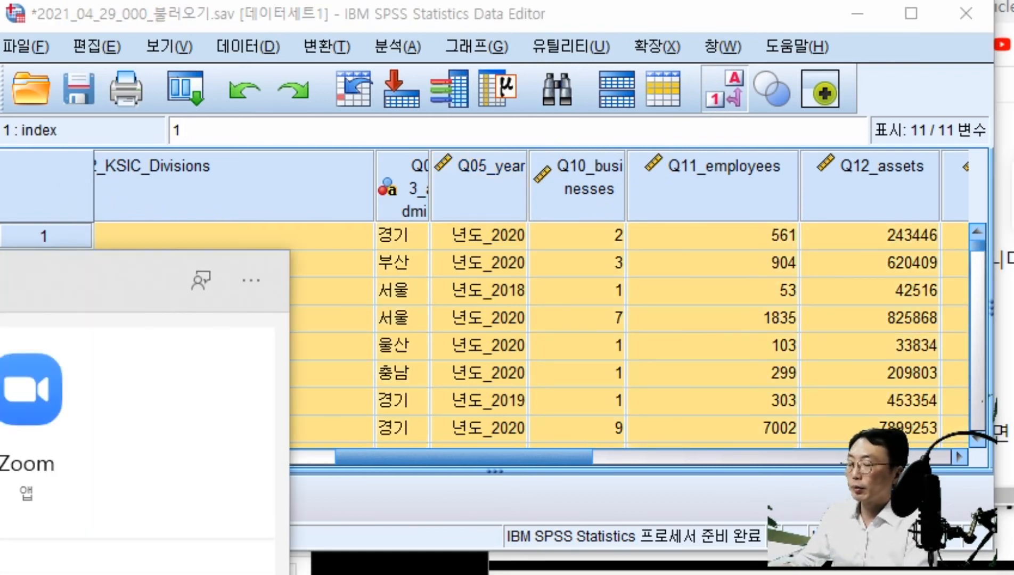
{"action": "key", "text": "BackSpace"}
{"action": "type", "text": "키"}
{"action": "key", "text": "Return"}
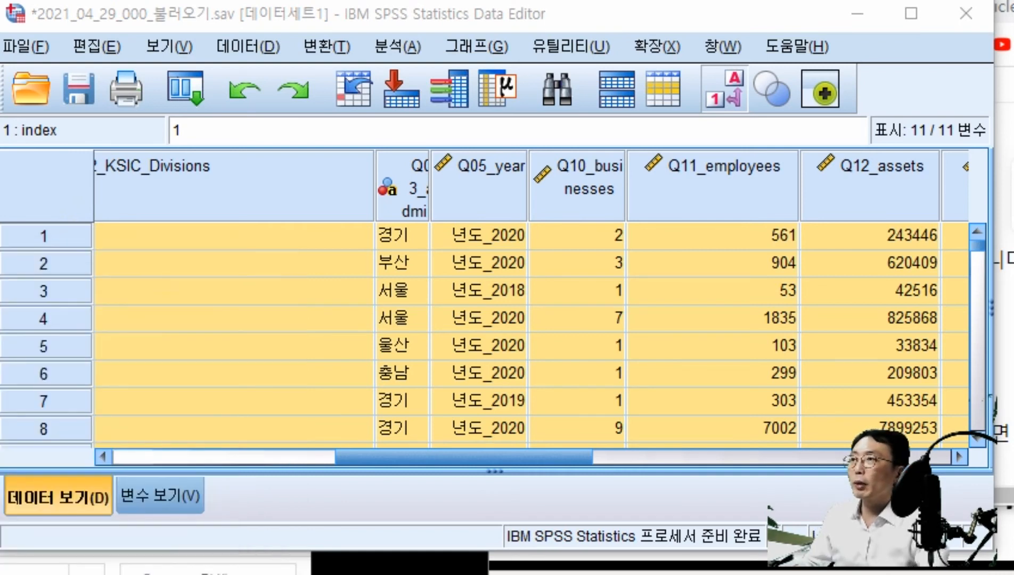
Copy the selected data with the on-screen keyboard displayed, and move the keyboard out of the way.
{"action": "left_click_drag", "start_coordinate": [630, 377], "coordinate": [802, 160]}
{"action": "key", "text": "ctrl"}
{"action": "key", "text": "ctrl+c"}
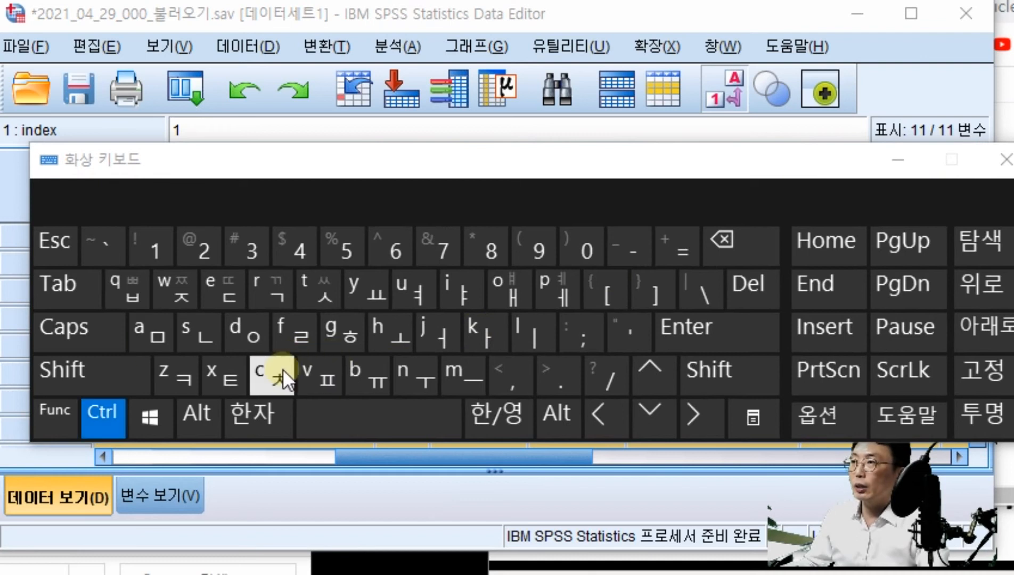
{"action": "left_click_drag", "start_coordinate": [629, 162], "coordinate": [629, 572]}
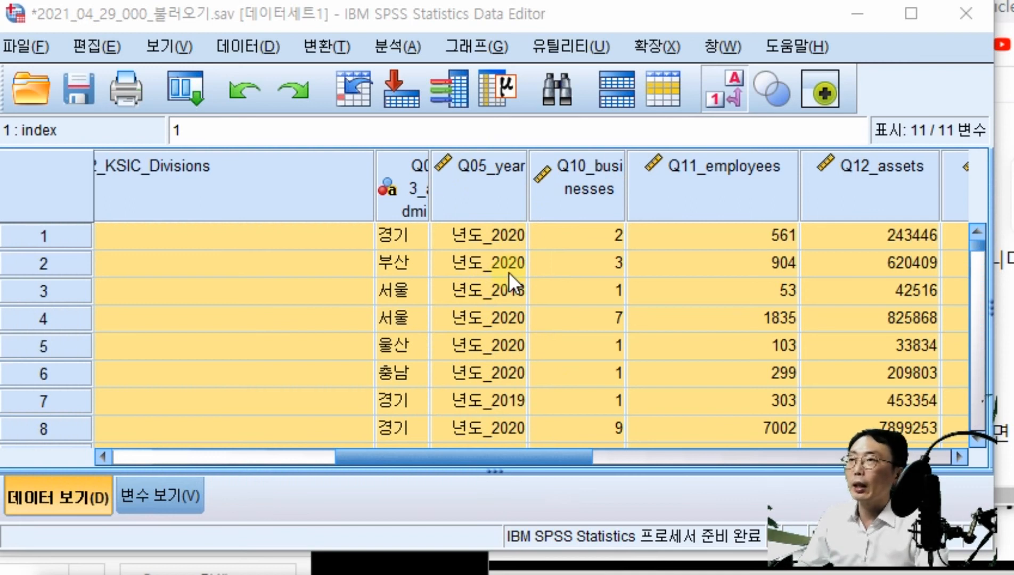
Turn the value label (값 레이블) display off and turn it back on with the corresponding view option.
{"action": "left_click", "coordinate": [725, 93]}
{"action": "left_click", "coordinate": [724, 92]}
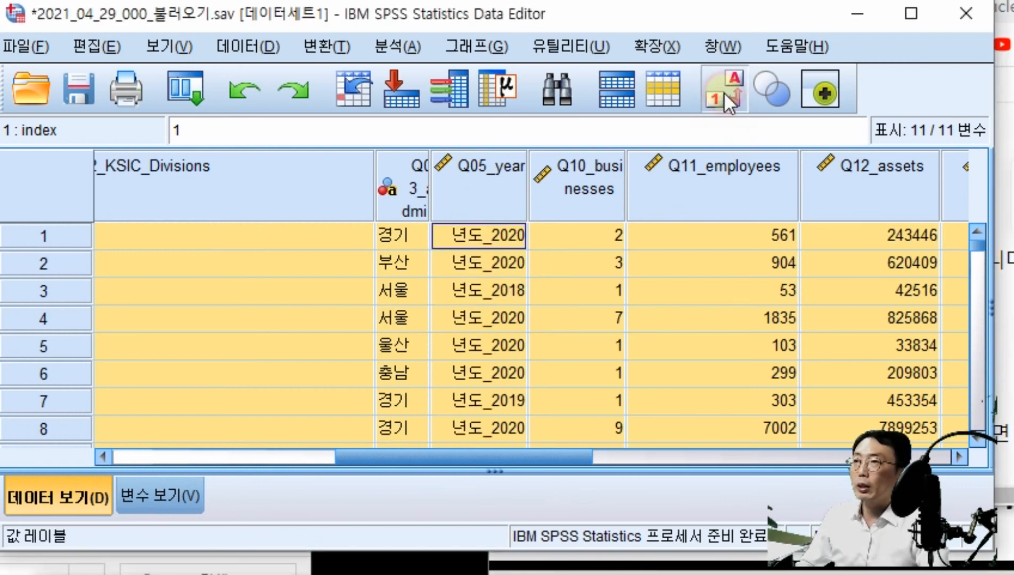
{"action": "left_click", "coordinate": [724, 93]}
{"action": "left_click", "coordinate": [253, 48]}
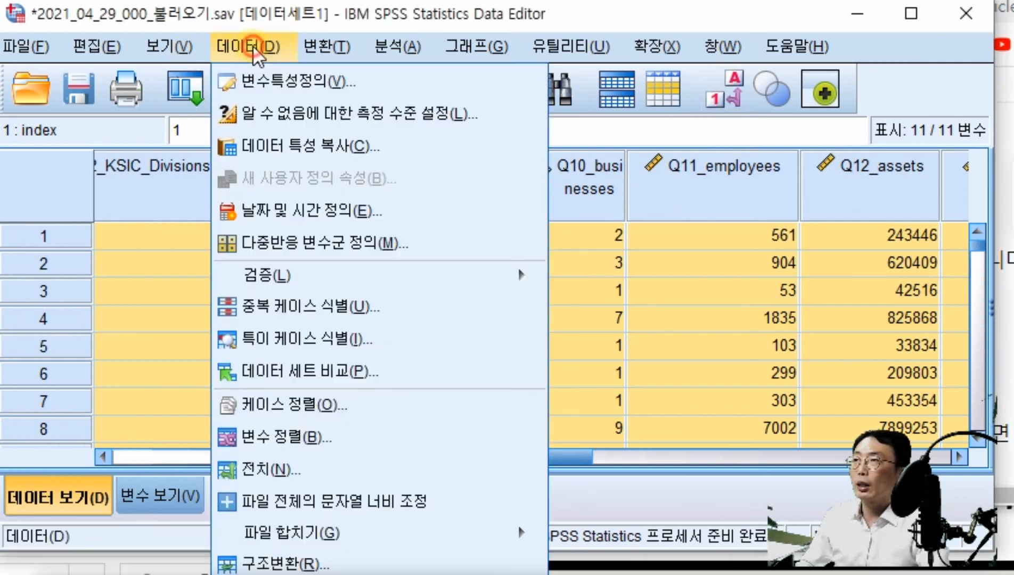
{"action": "mouse_move", "coordinate": [177, 41]}
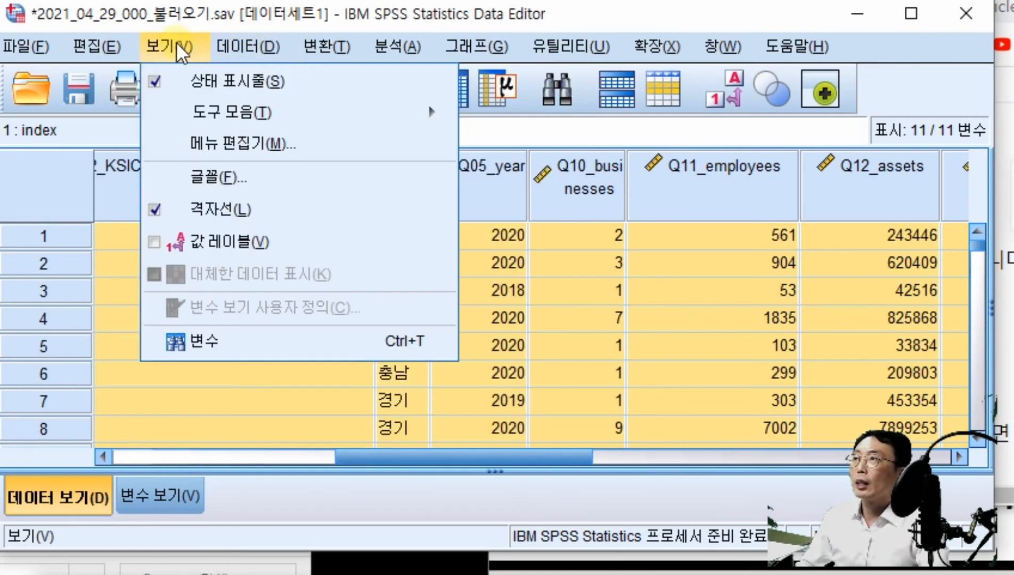
{"action": "left_click", "coordinate": [208, 240]}
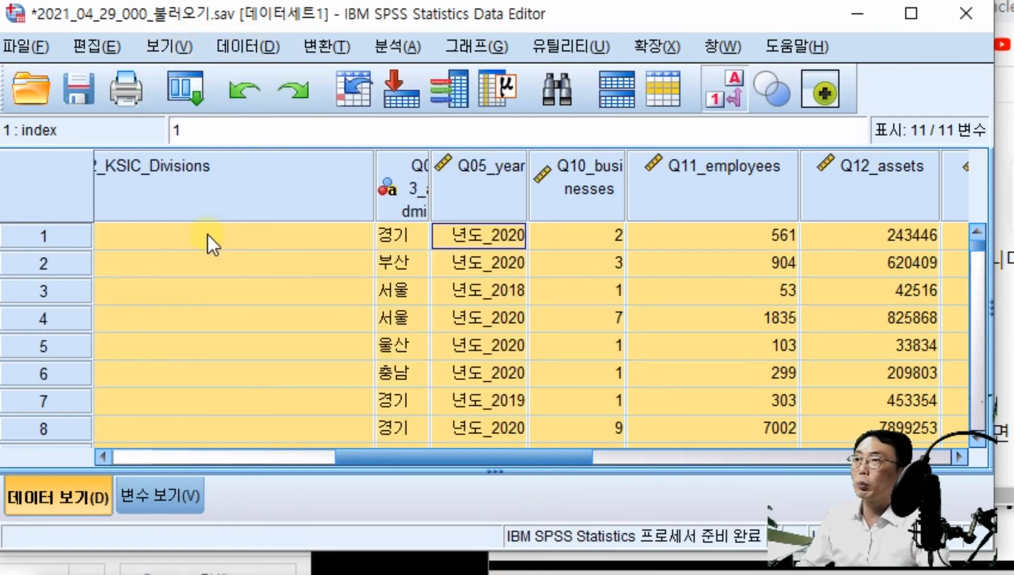
Turn off the value label (값 레이블) display in the data view.
{"action": "left_click", "coordinate": [183, 49]}
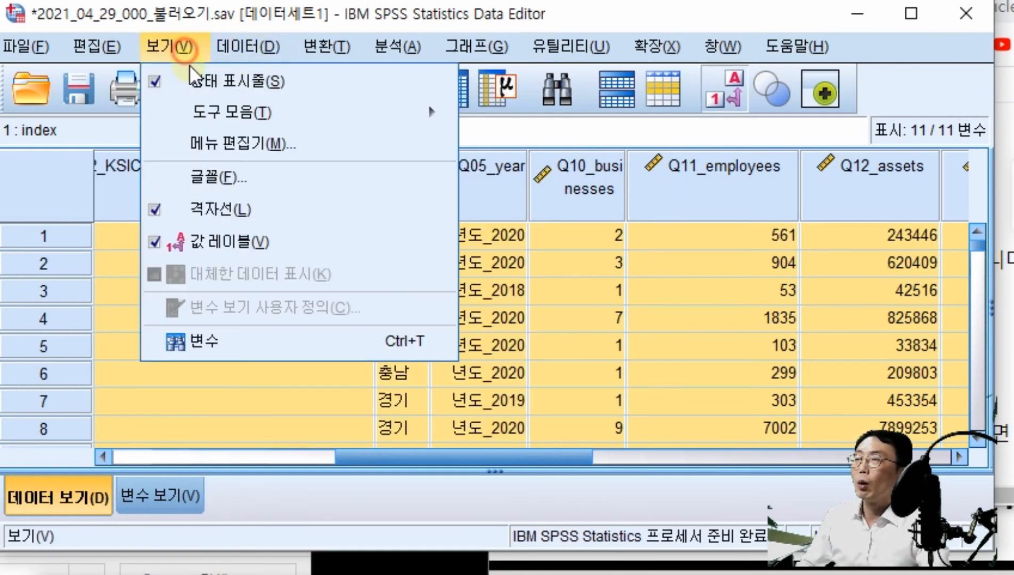
{"action": "left_click", "coordinate": [200, 239]}
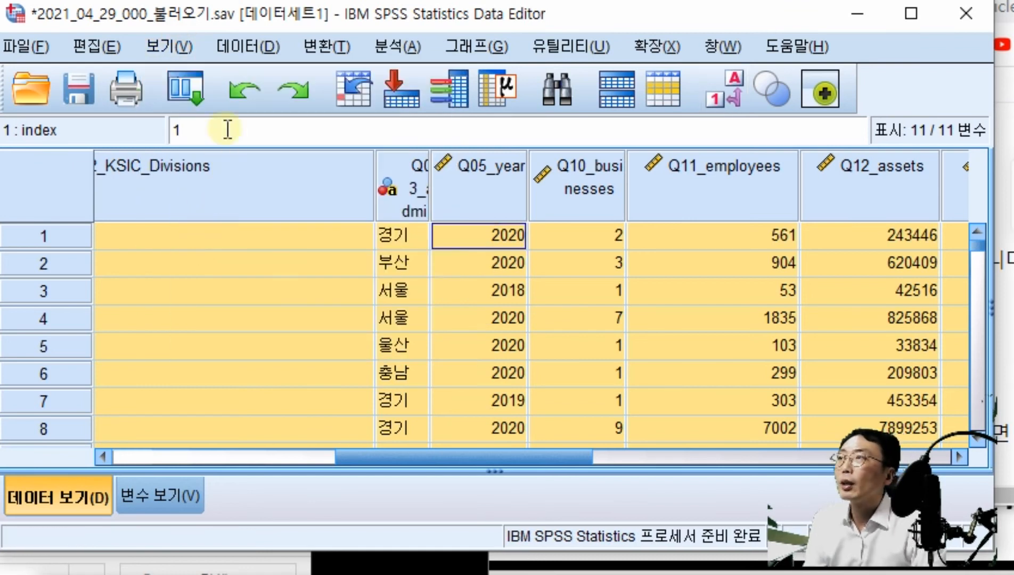
Examine the data-handling commands (데이터), including the case-sorting command 케이스 정렬.
{"action": "left_click", "coordinate": [237, 46]}
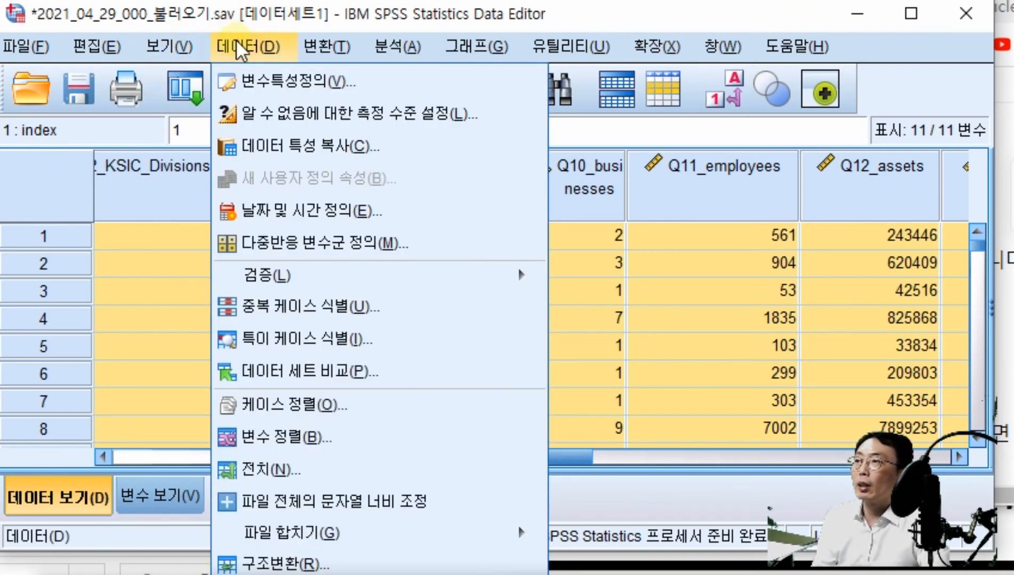
{"action": "key", "text": "Escape"}
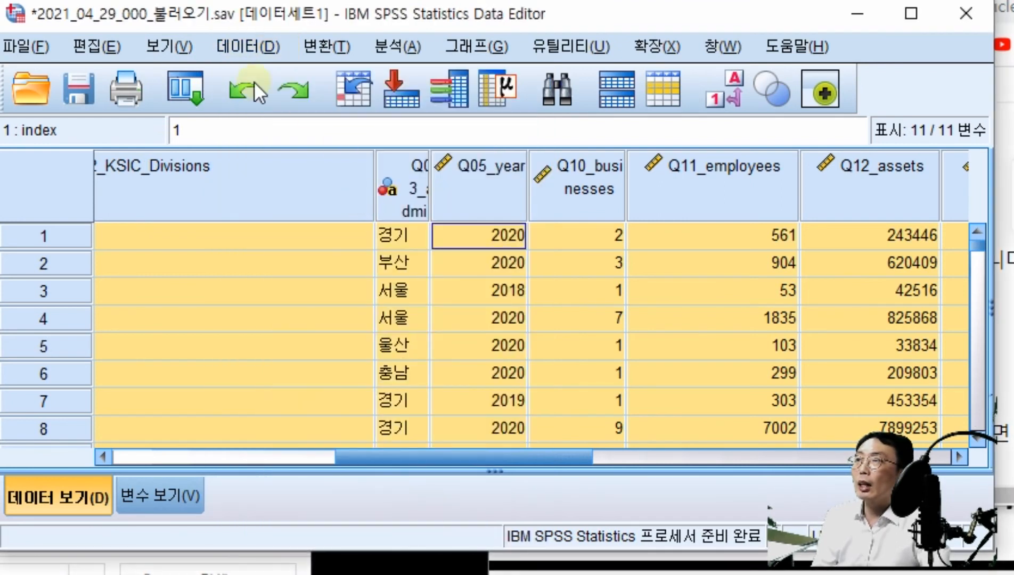
{"action": "left_click", "coordinate": [255, 51]}
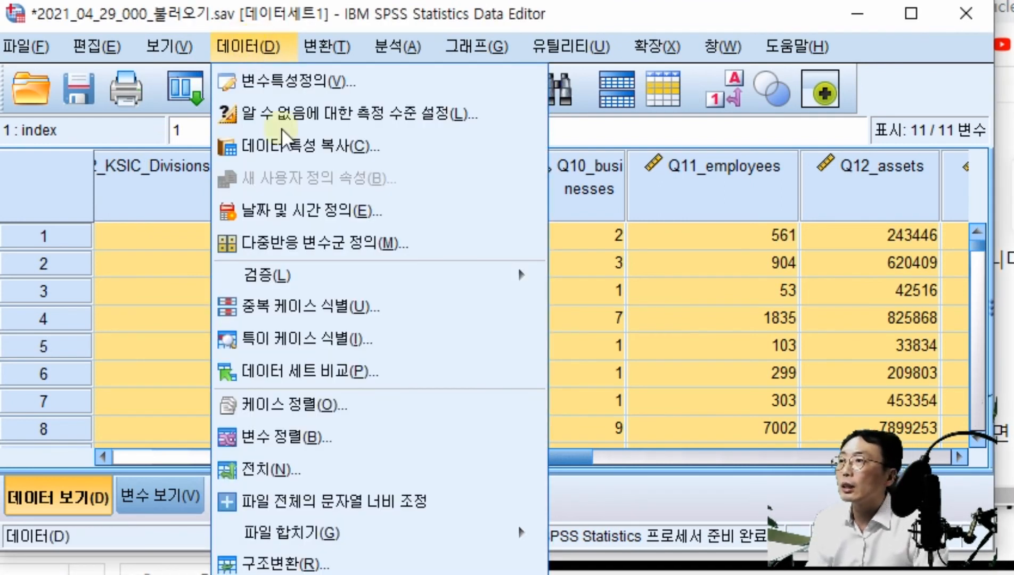
{"action": "left_click", "coordinate": [277, 574]}
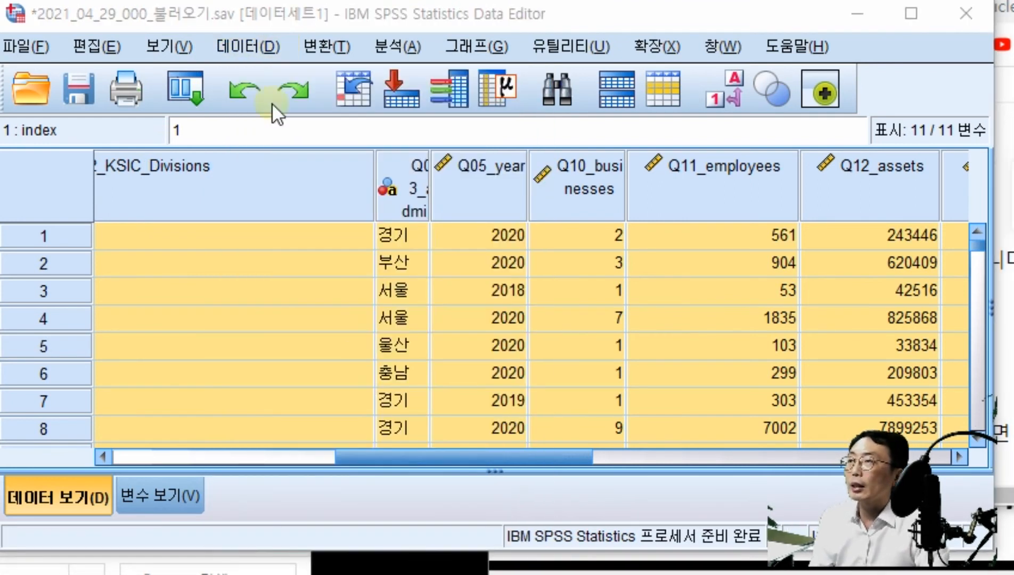
{"action": "left_click", "coordinate": [249, 38]}
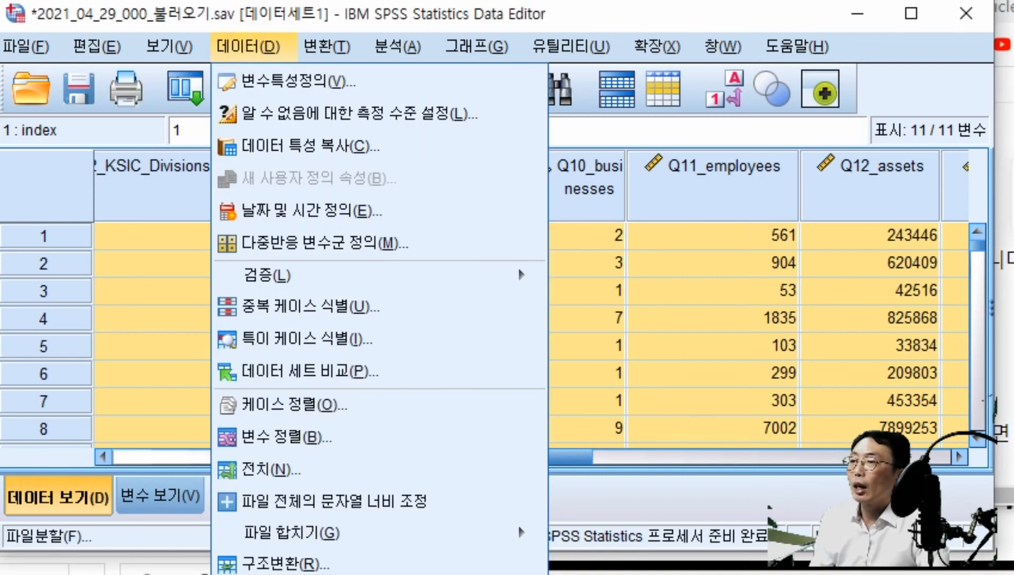
{"action": "key", "text": "Escape"}
{"action": "left_click", "coordinate": [243, 50]}
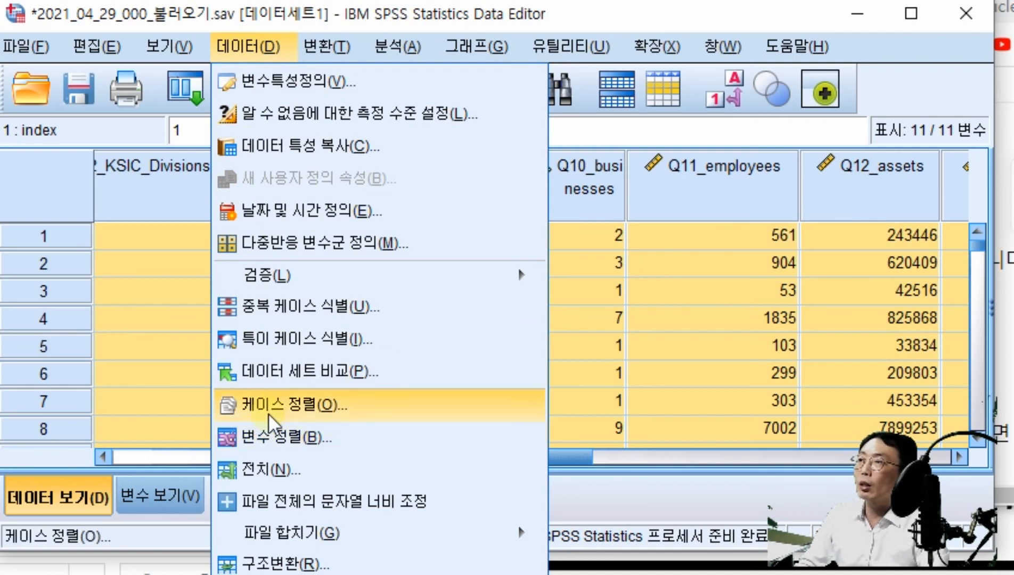
Select the Q10_businesses column and show its commands for sorting in ascending (오름차순 정렬) or descending (내림차순 정렬) order.
{"action": "left_click", "coordinate": [646, 258]}
{"action": "left_click", "coordinate": [644, 186]}
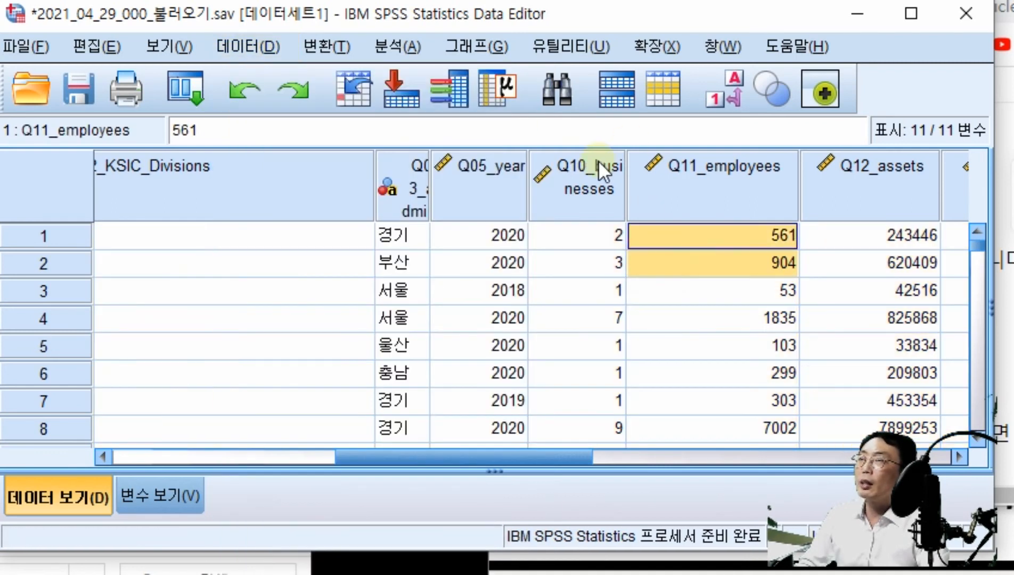
{"action": "left_click", "coordinate": [573, 182]}
{"action": "right_click", "coordinate": [572, 178]}
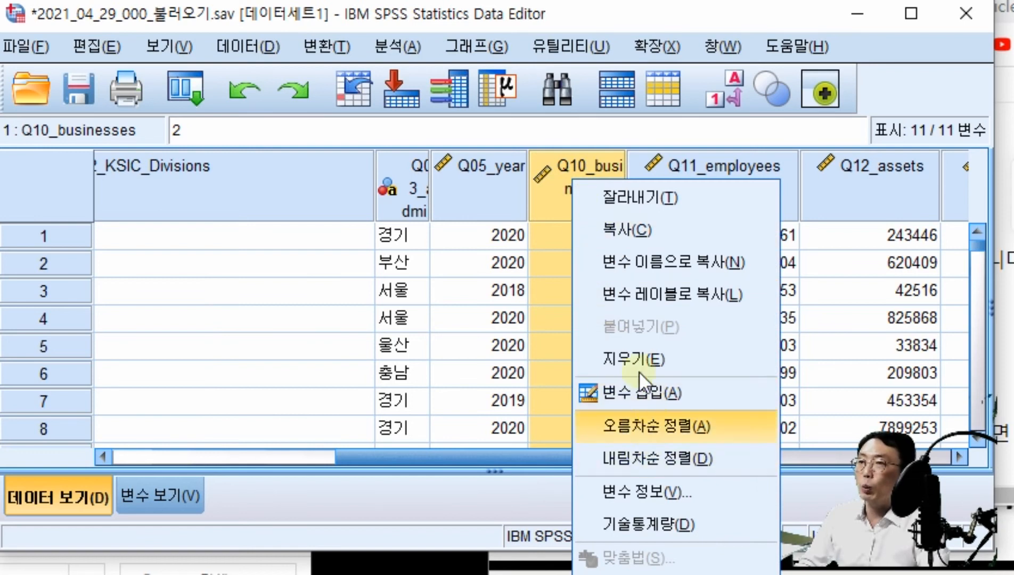
{"action": "right_click", "coordinate": [561, 180]}
Select the Q02_KSIC_Divisions column, reselect Q10_businesses, and look at the transpose (전치) and file-merging (파일 합치기) commands.
{"action": "left_click", "coordinate": [155, 218]}
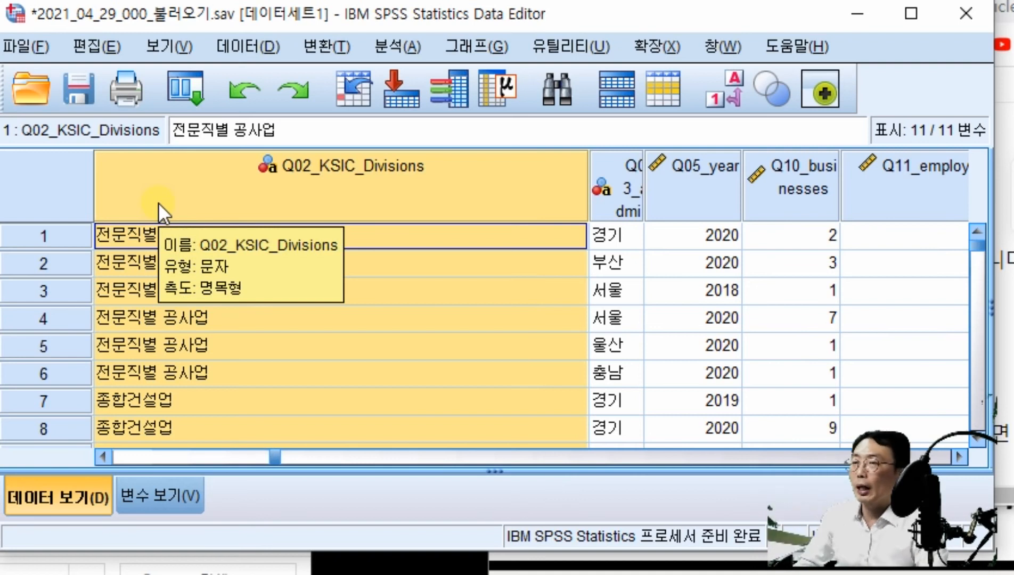
{"action": "left_click", "coordinate": [797, 208]}
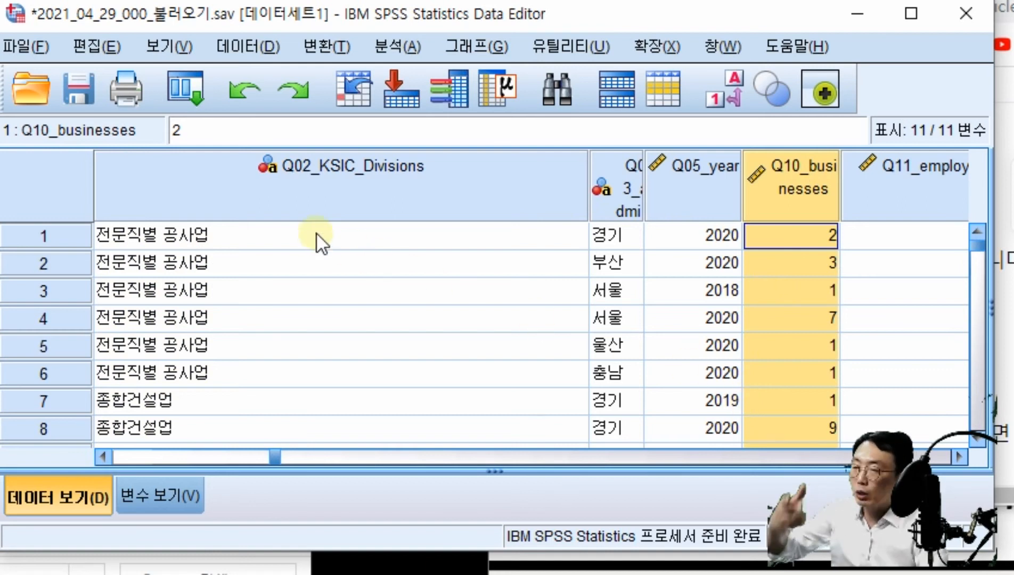
{"action": "left_click", "coordinate": [238, 53]}
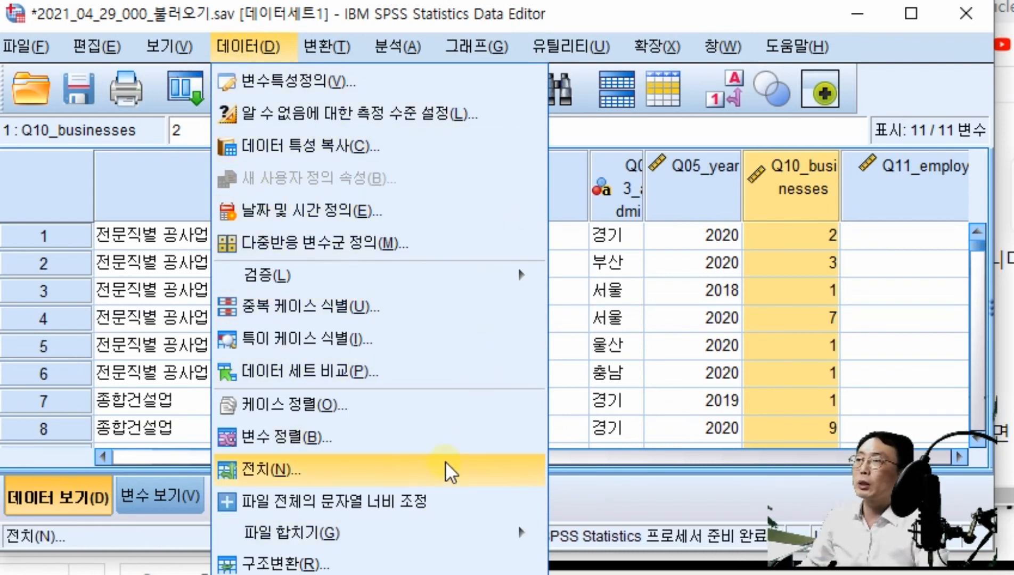
{"action": "mouse_move", "coordinate": [414, 530]}
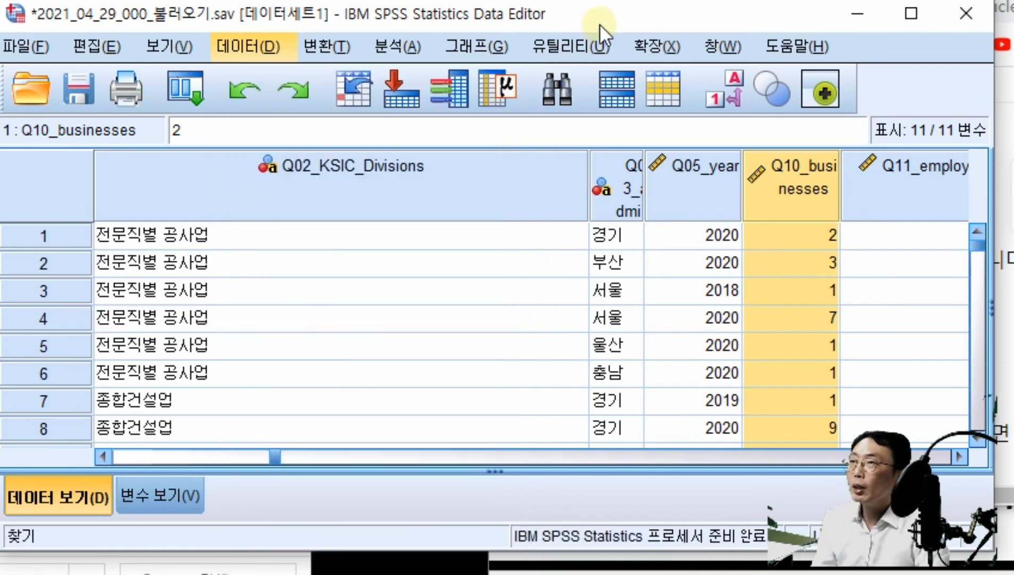
Move the on-screen keyboard out of the way and show the full list of data commands down to 가중 케이스.
{"action": "left_click", "coordinate": [654, 4]}
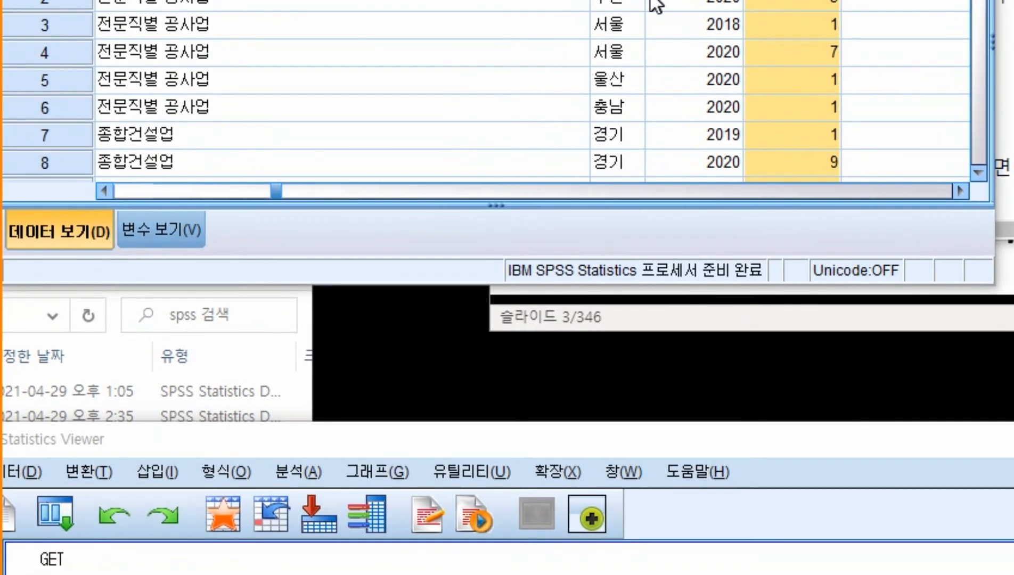
{"action": "key", "text": "alt+d"}
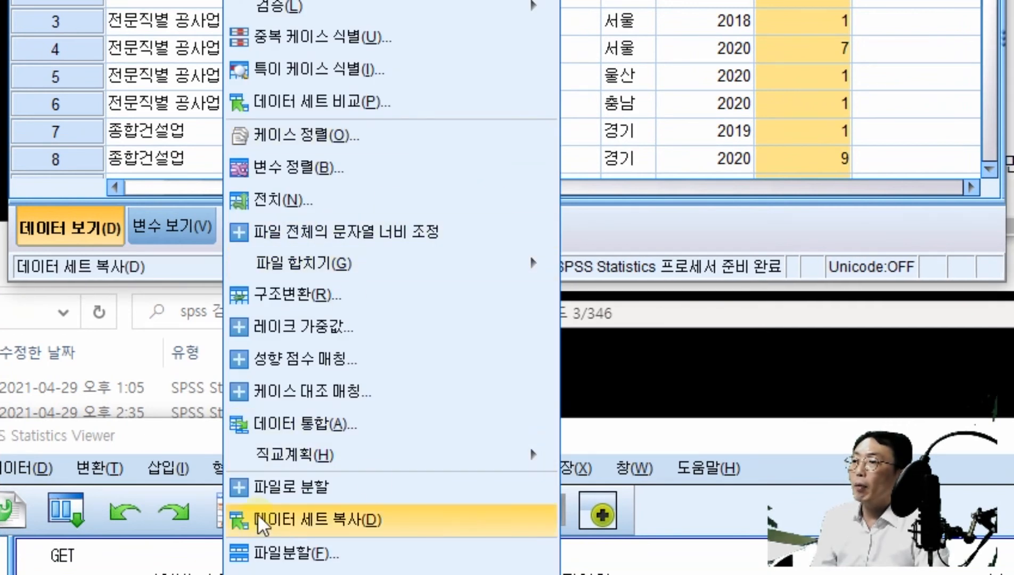
{"action": "key", "text": "Escape"}
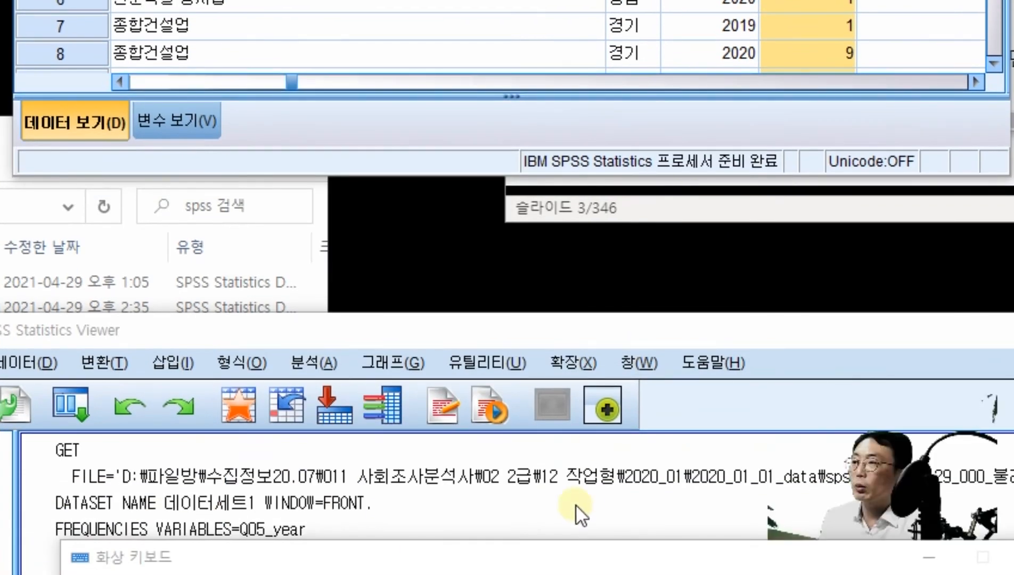
{"action": "left_click_drag", "start_coordinate": [533, 568], "coordinate": [0, 574]}
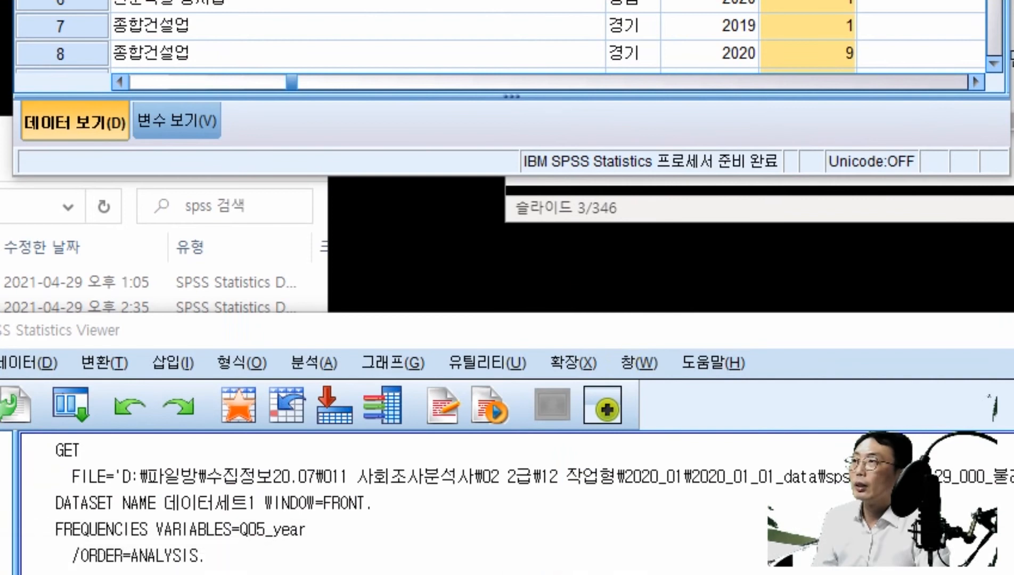
{"action": "key", "text": "alt+d"}
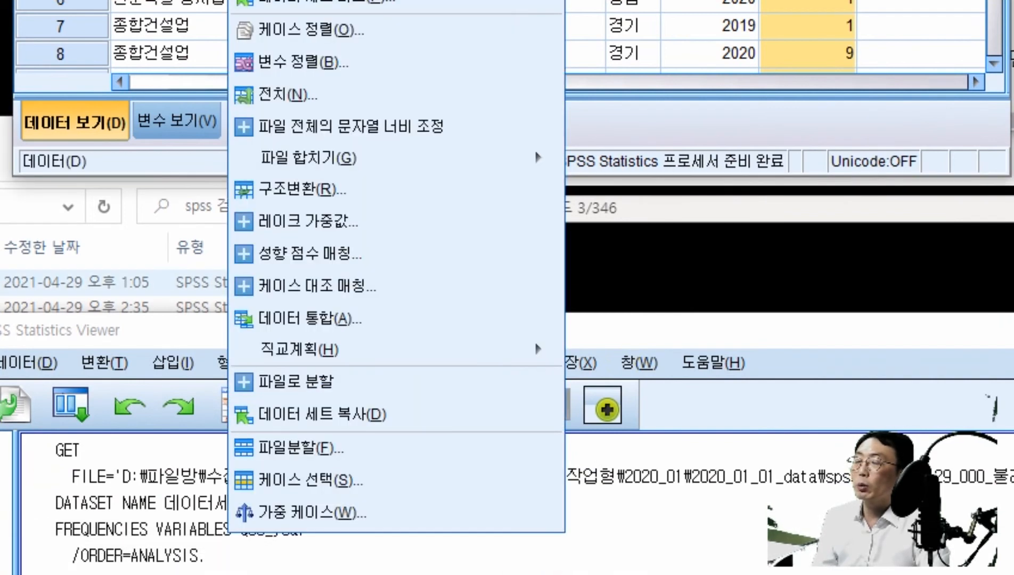
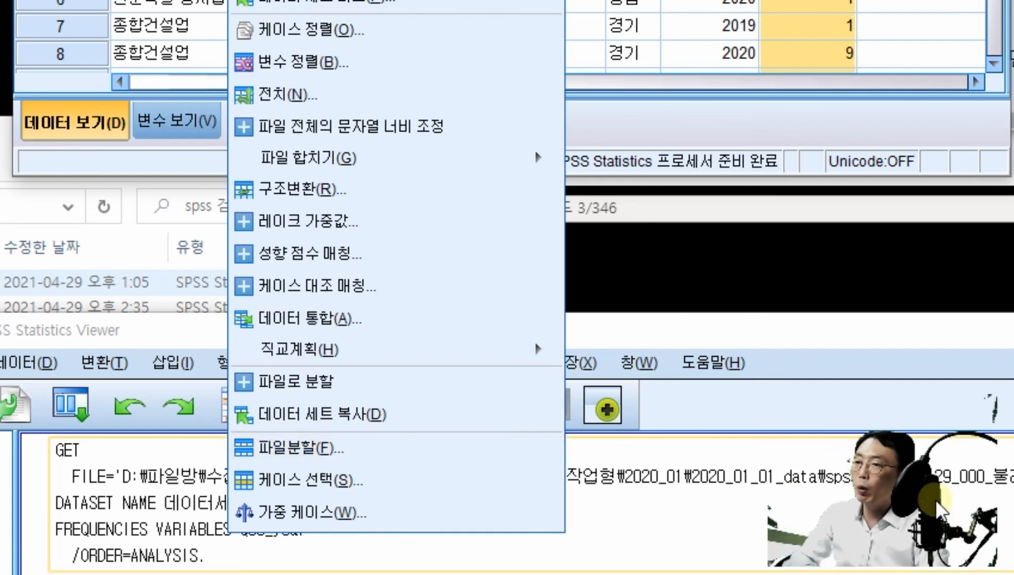
Switch to the Excel workbook 2021_21_10_2018_01_외래관광.xlsx and select the Q14_1T_총액 column on the 분석용 sheet.
{"action": "left_click", "coordinate": [299, 453]}
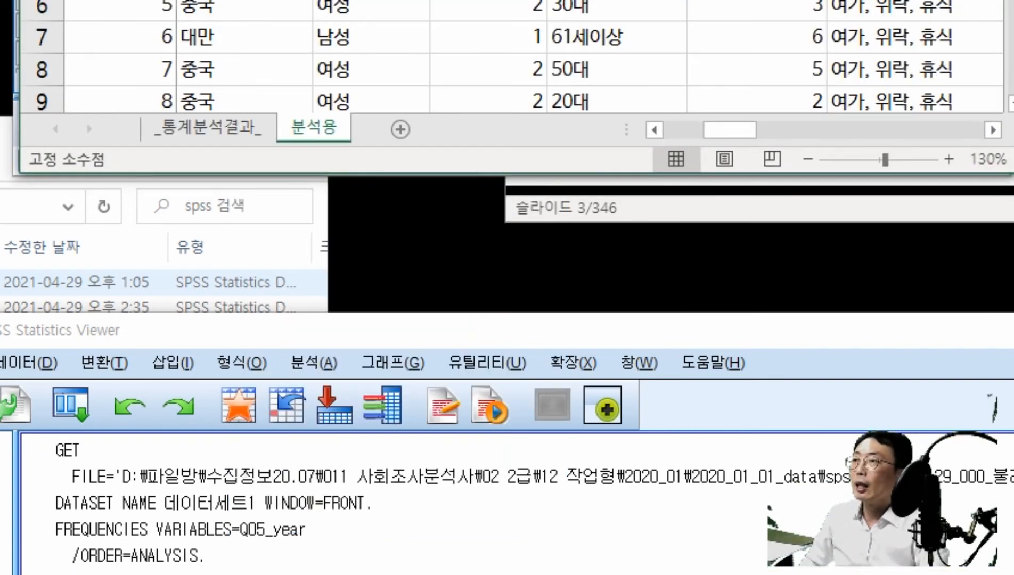
{"action": "left_click_drag", "start_coordinate": [360, 0], "coordinate": [350, 1]}
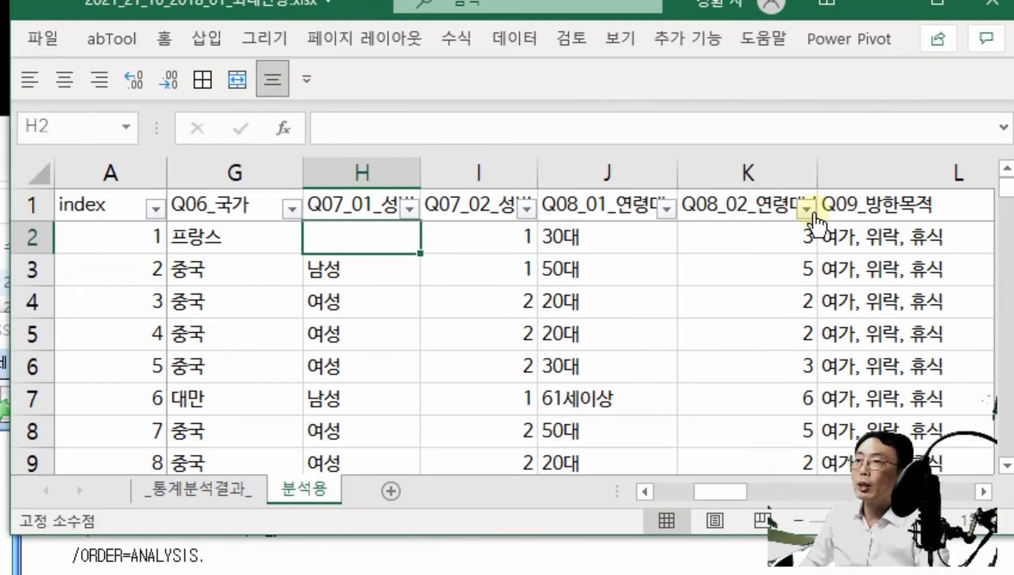
{"action": "left_click", "coordinate": [718, 497]}
{"action": "left_click_drag", "start_coordinate": [718, 497], "coordinate": [806, 478]}
{"action": "left_click", "coordinate": [723, 174]}
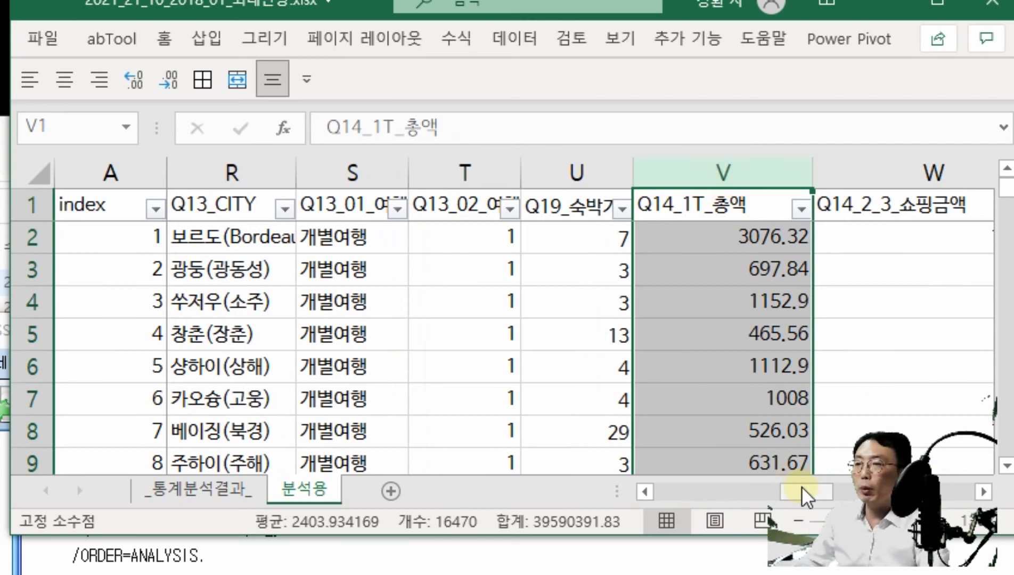
Select the Q08_01_연령대 column, and point out individual age-group cells in it from J2 to J6.
{"action": "left_click_drag", "start_coordinate": [796, 490], "coordinate": [705, 491]}
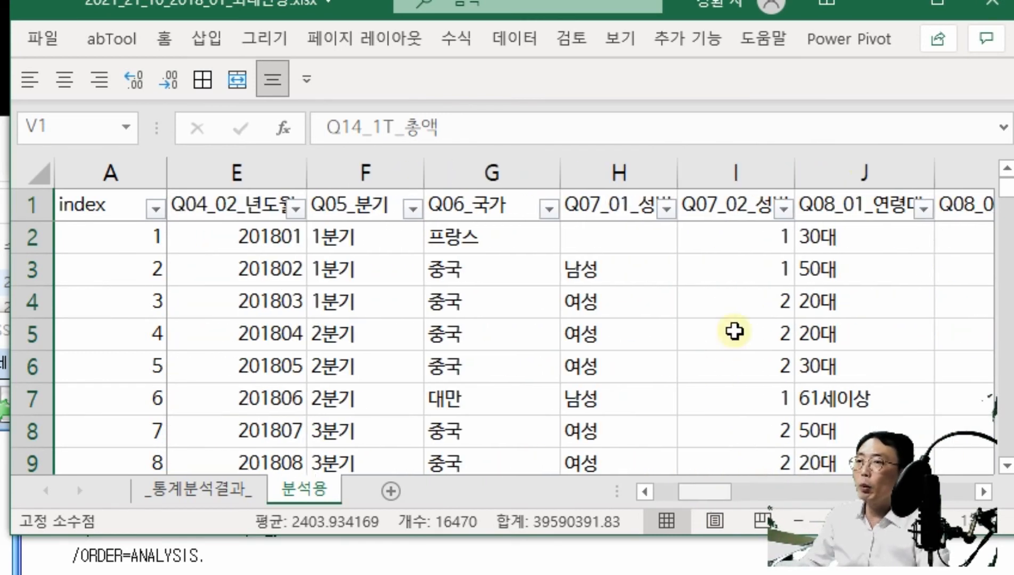
{"action": "left_click", "coordinate": [871, 160]}
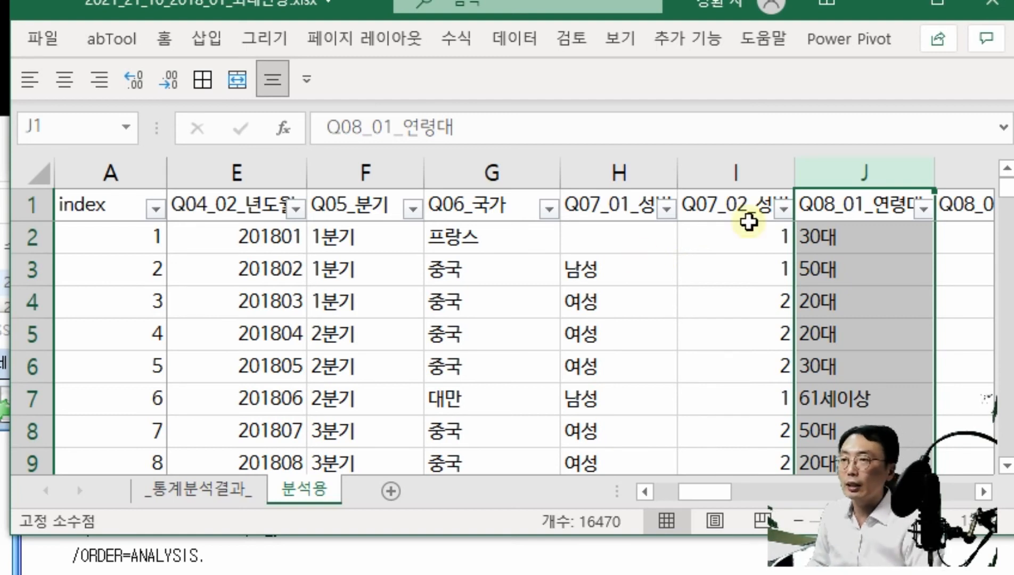
{"action": "left_click", "coordinate": [868, 175]}
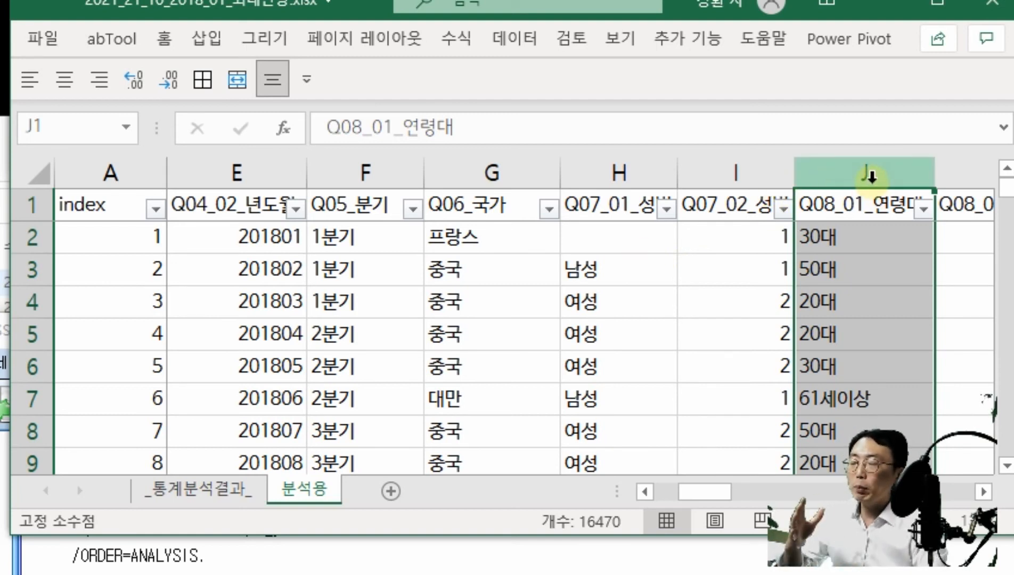
{"action": "left_click", "coordinate": [833, 237]}
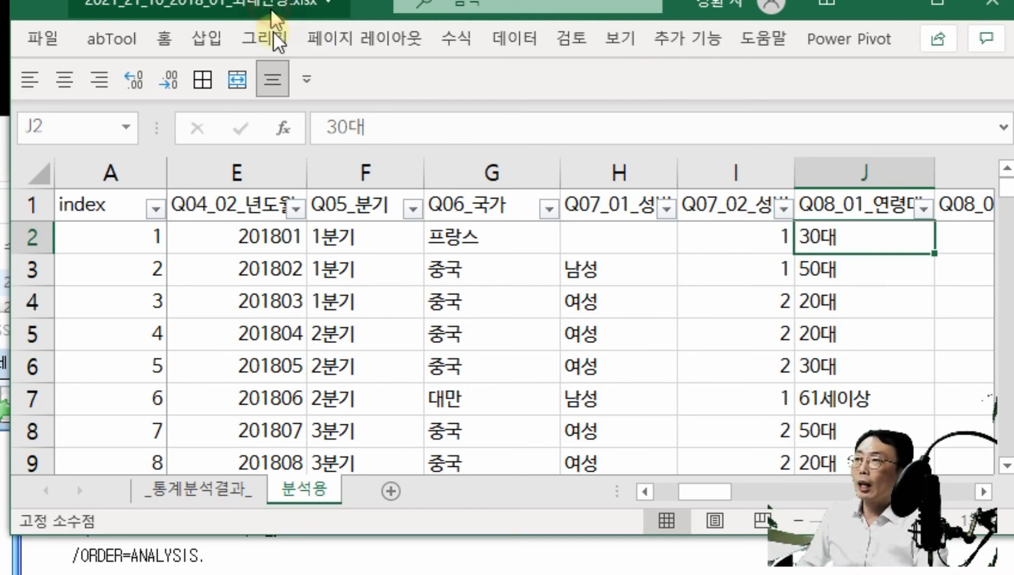
{"action": "left_click_drag", "start_coordinate": [272, 15], "coordinate": [272, 21]}
{"action": "left_click", "coordinate": [863, 248]}
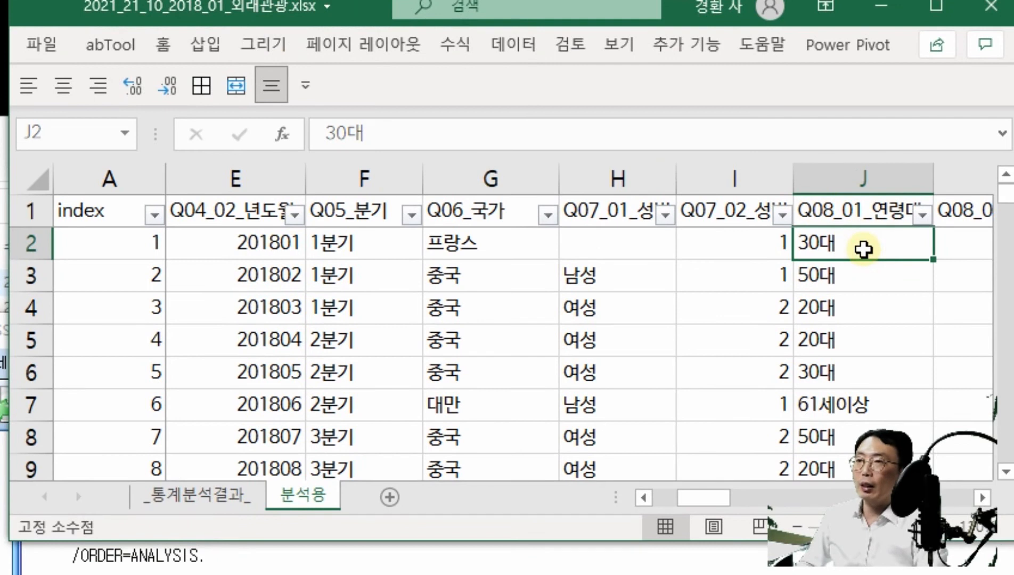
{"action": "left_click", "coordinate": [864, 249]}
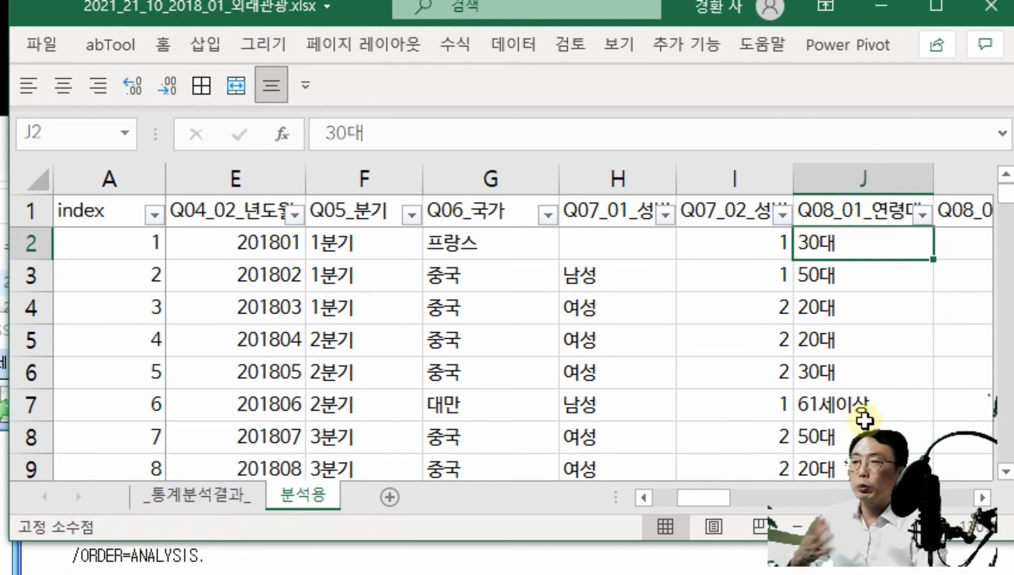
{"action": "left_click", "coordinate": [851, 243]}
{"action": "left_click", "coordinate": [842, 284]}
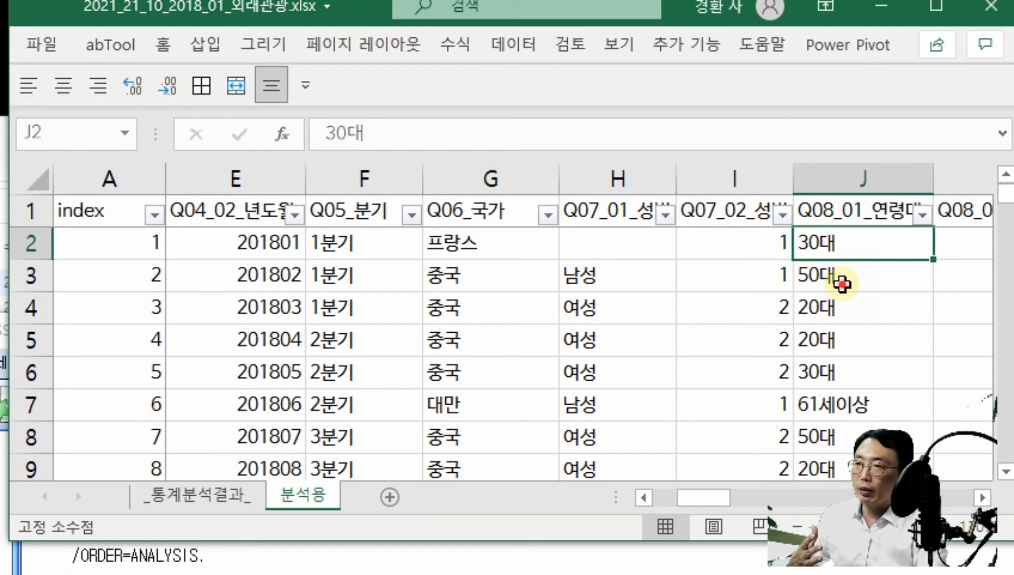
{"action": "left_click", "coordinate": [842, 317]}
{"action": "left_click", "coordinate": [854, 377]}
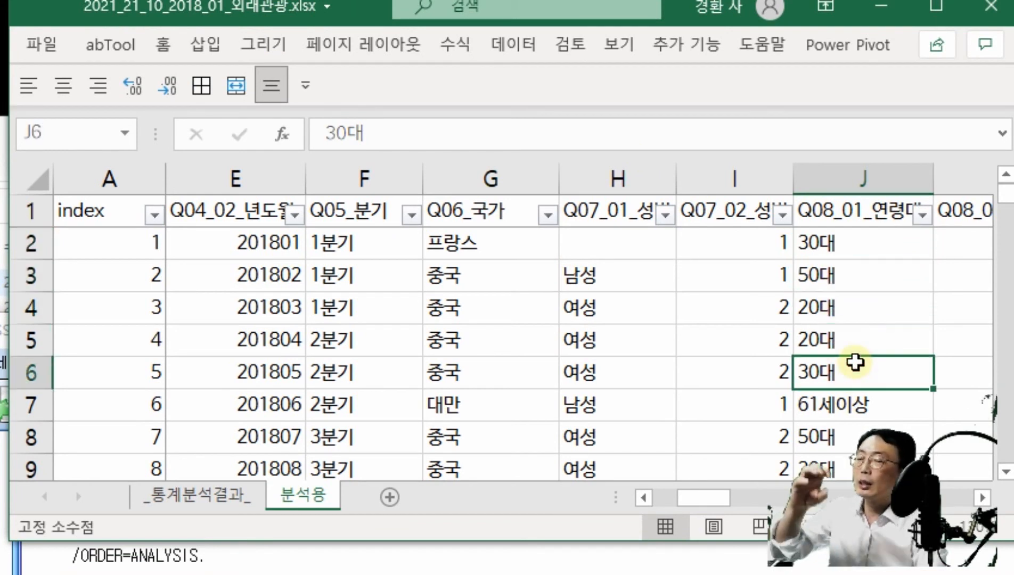
{"action": "left_click", "coordinate": [923, 214]}
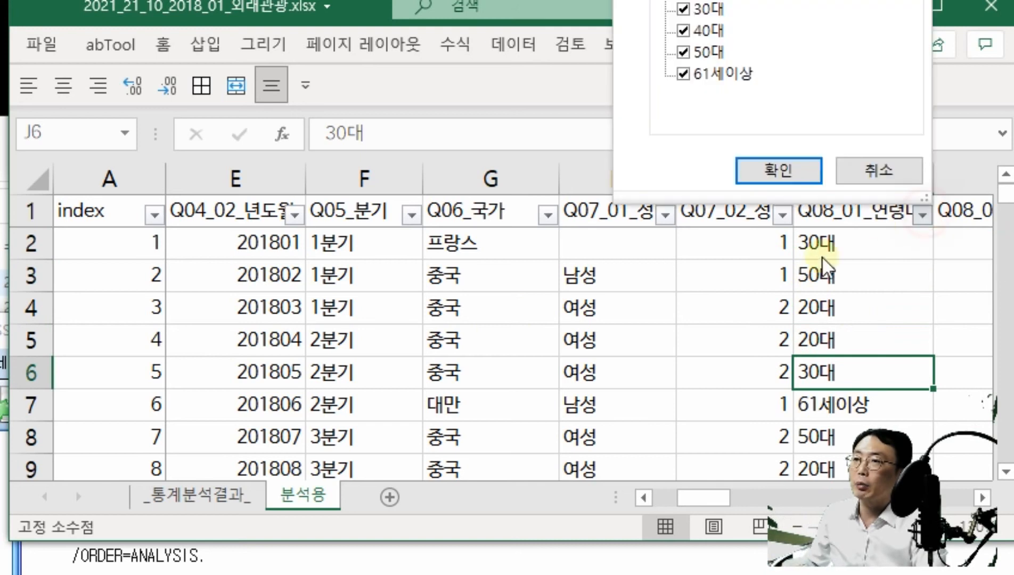
{"action": "left_click", "coordinate": [684, 30]}
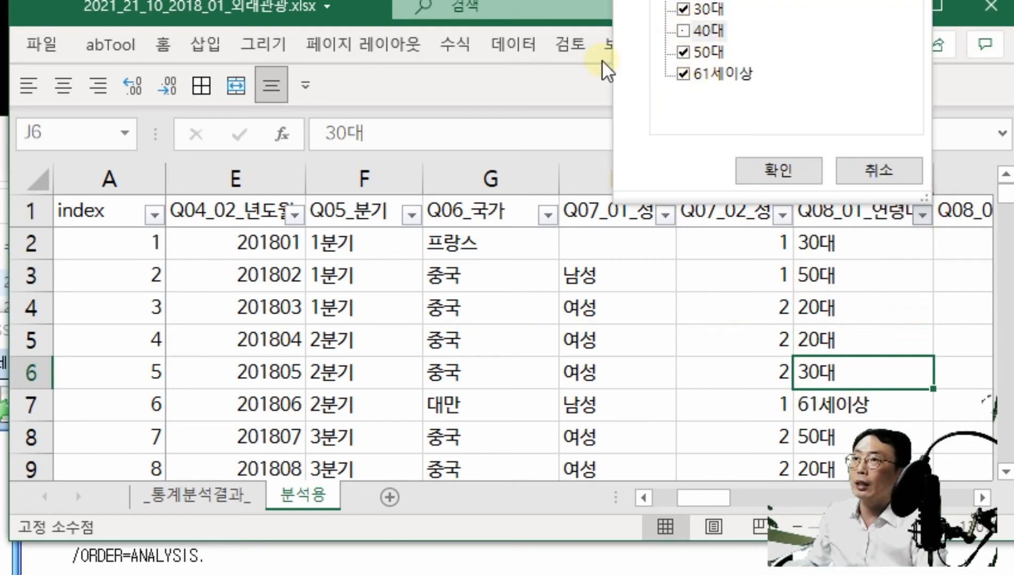
{"action": "left_click", "coordinate": [779, 170]}
{"action": "left_click", "coordinate": [926, 218]}
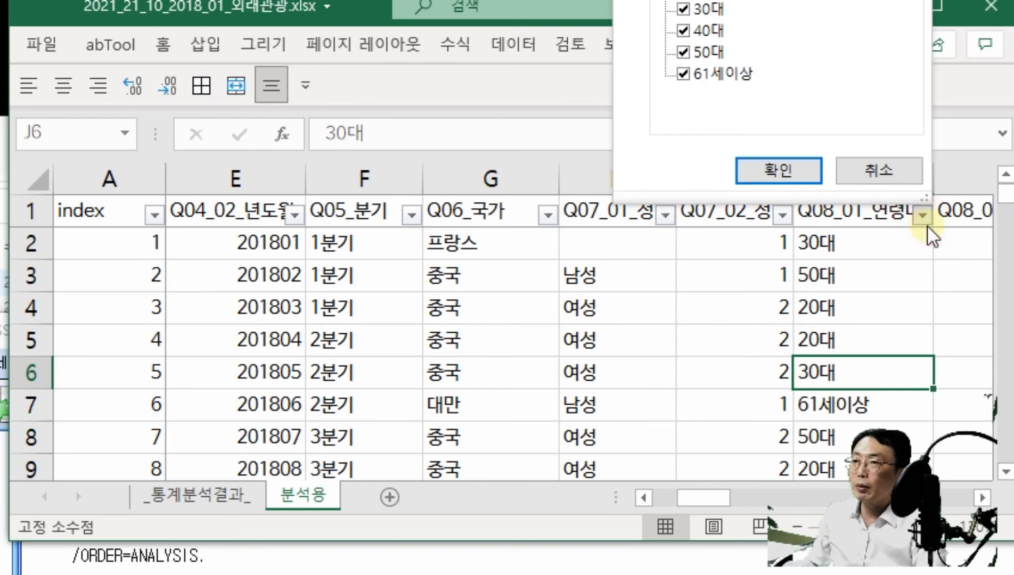
{"action": "left_click", "coordinate": [683, 0]}
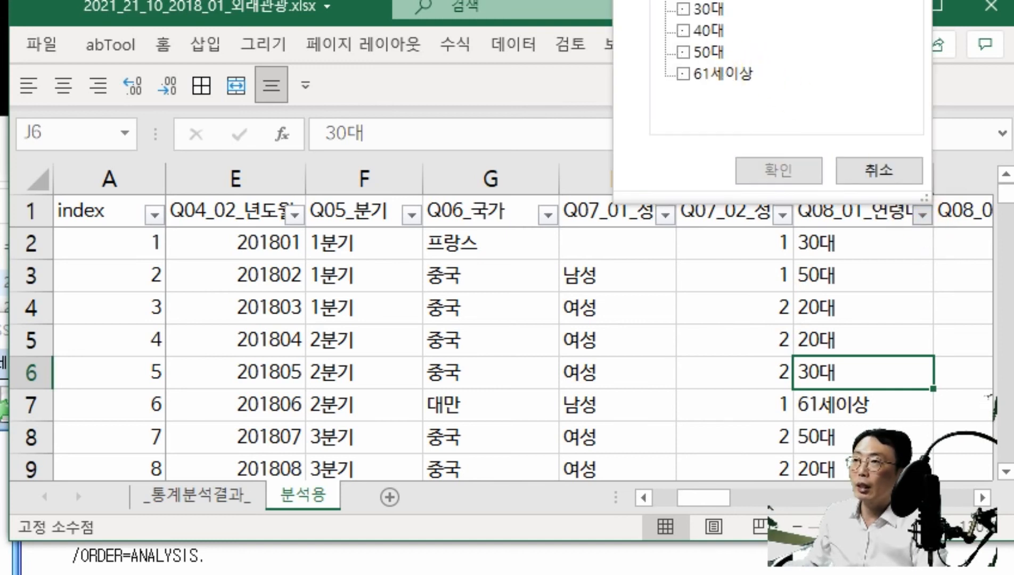
{"action": "key", "text": "Escape"}
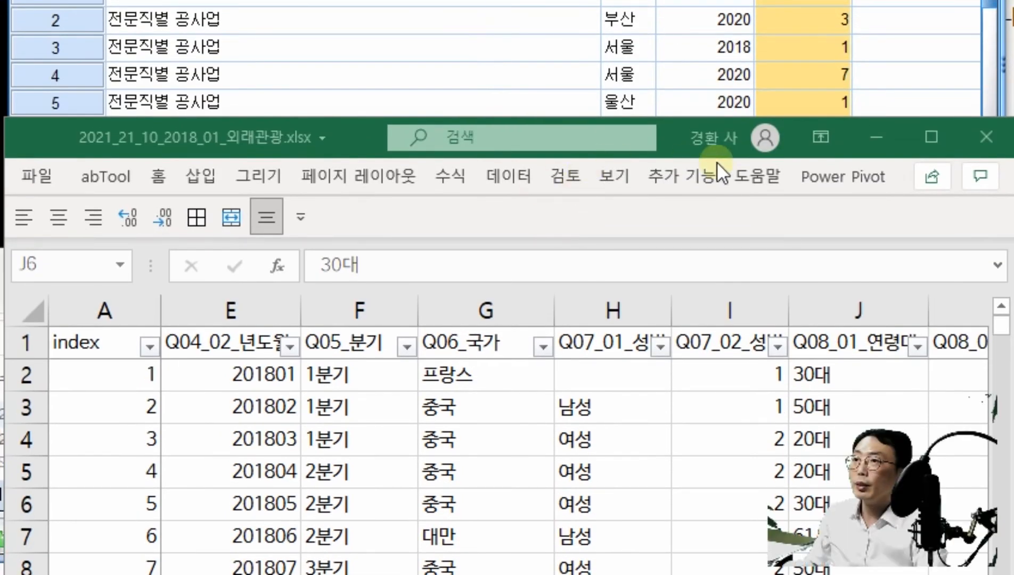
Filter the Q08_01_연령대 column to show only 30대 and select the whole sheet.
{"action": "left_click", "coordinate": [916, 347]}
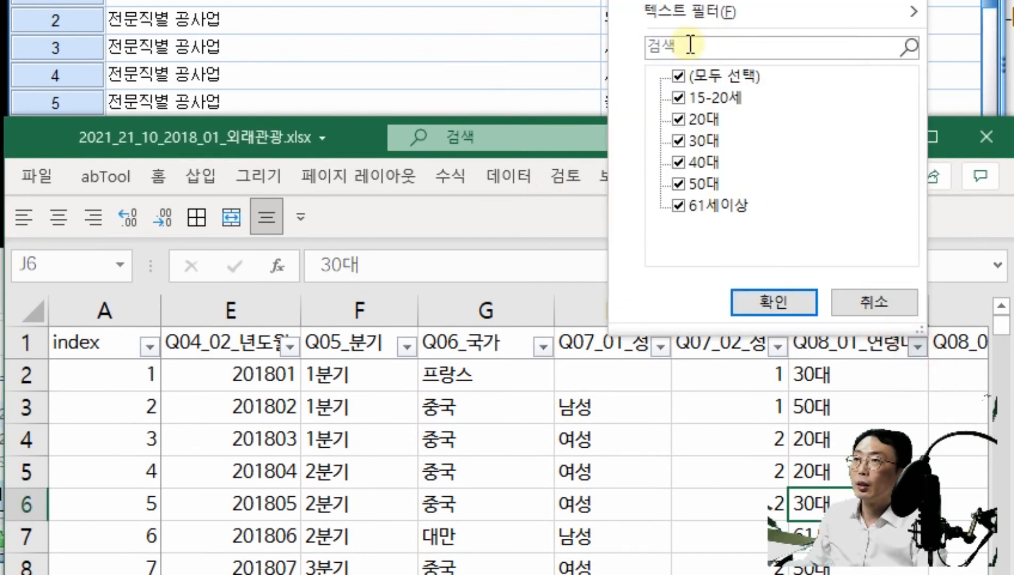
{"action": "left_click", "coordinate": [679, 76]}
{"action": "left_click", "coordinate": [679, 140]}
{"action": "left_click", "coordinate": [772, 301]}
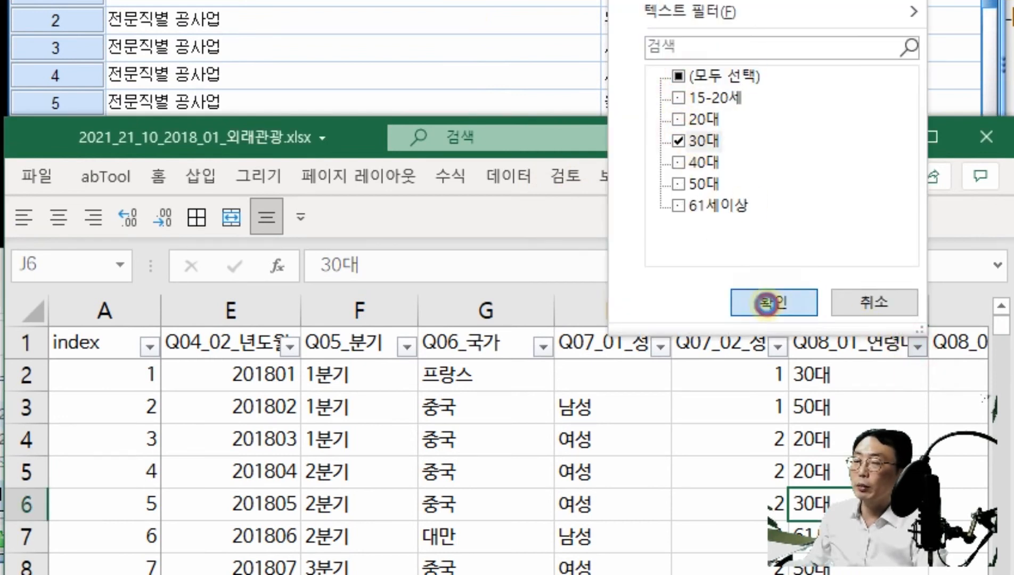
{"action": "left_click", "coordinate": [31, 309]}
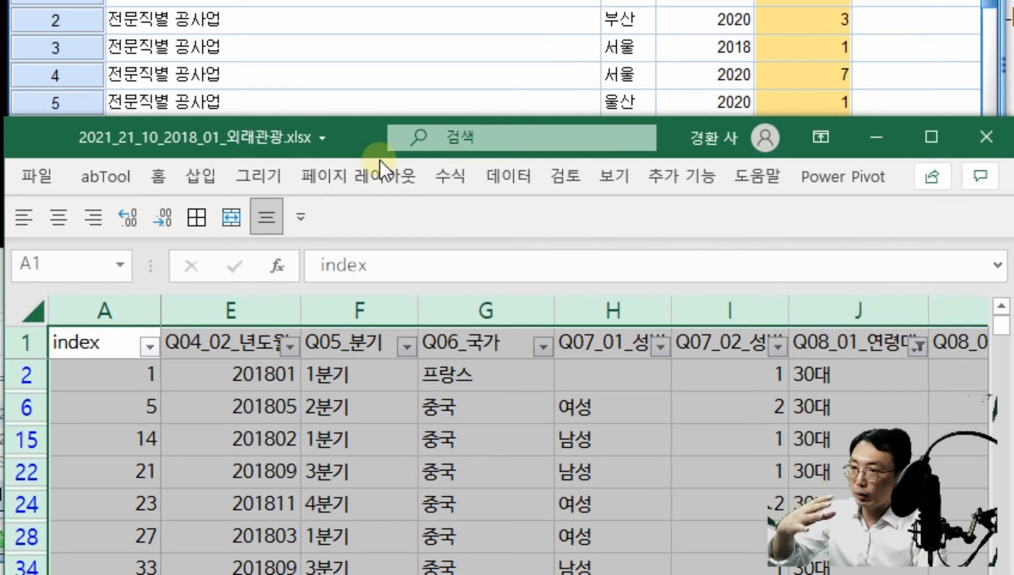
Restore all age groups in the Q08_01_연령대 filter.
{"action": "left_click", "coordinate": [916, 346]}
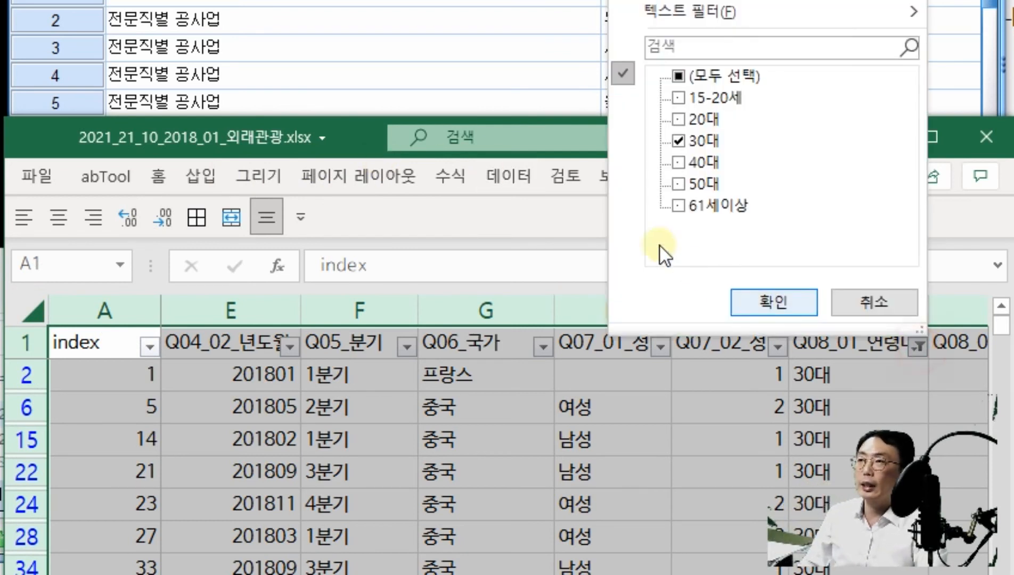
{"action": "left_click", "coordinate": [676, 95]}
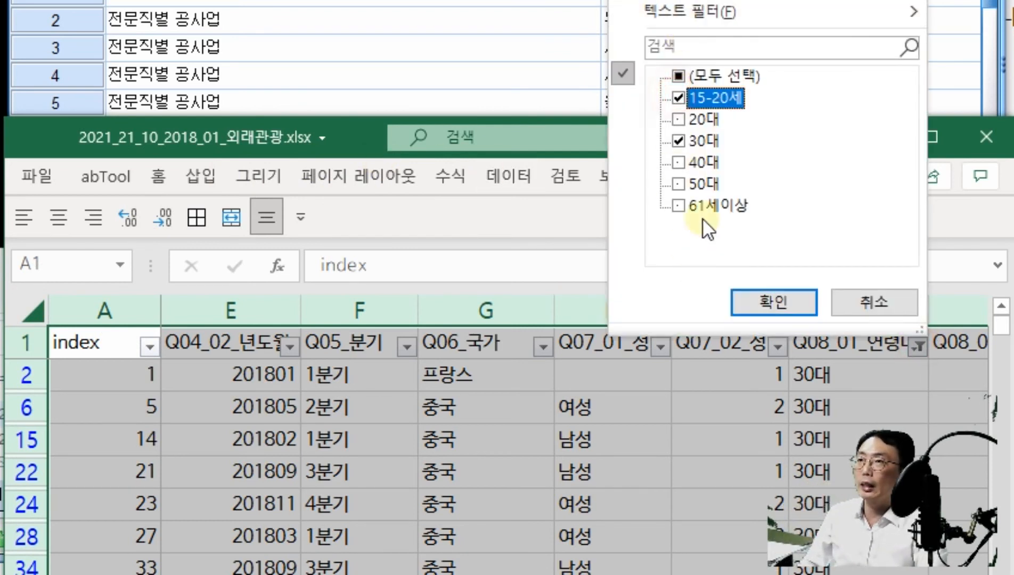
{"action": "left_click", "coordinate": [674, 95]}
{"action": "left_click", "coordinate": [678, 74]}
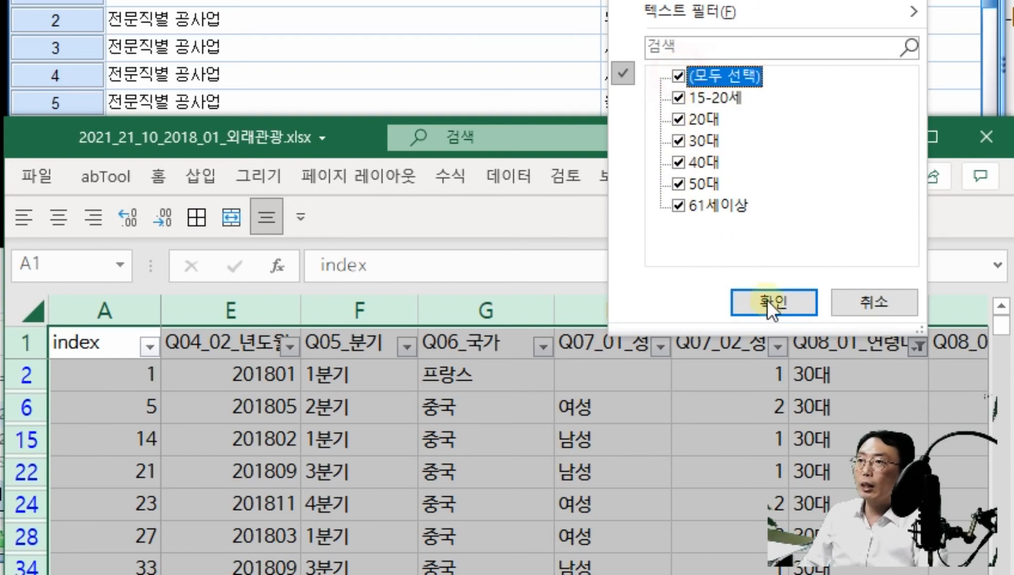
{"action": "left_click", "coordinate": [783, 302]}
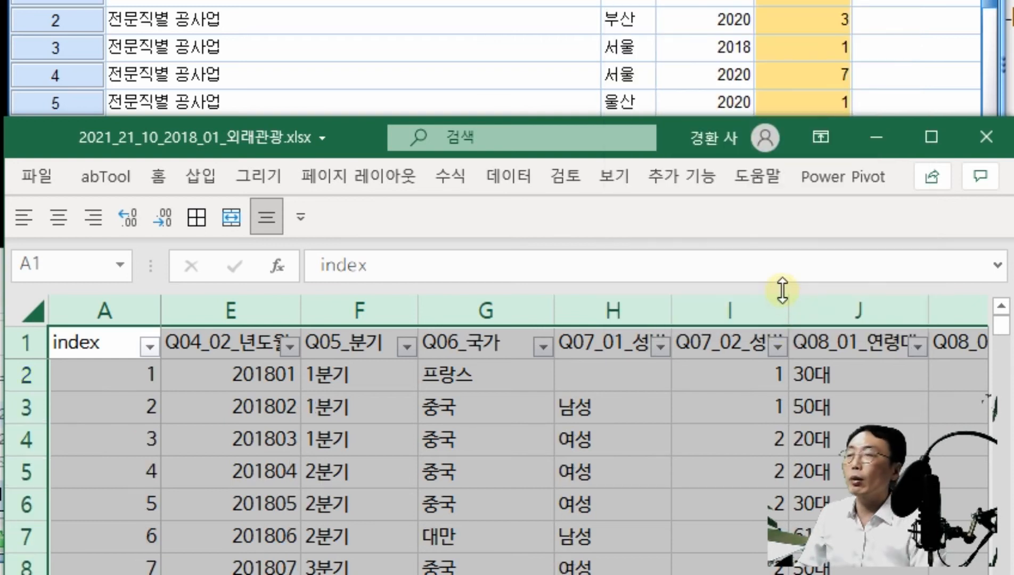
Point out age-group cells J2 and J5, and switch to the SPSS Data Editor to show the data commands including 파일분할 and 케이스 선택.
{"action": "left_click", "coordinate": [827, 374]}
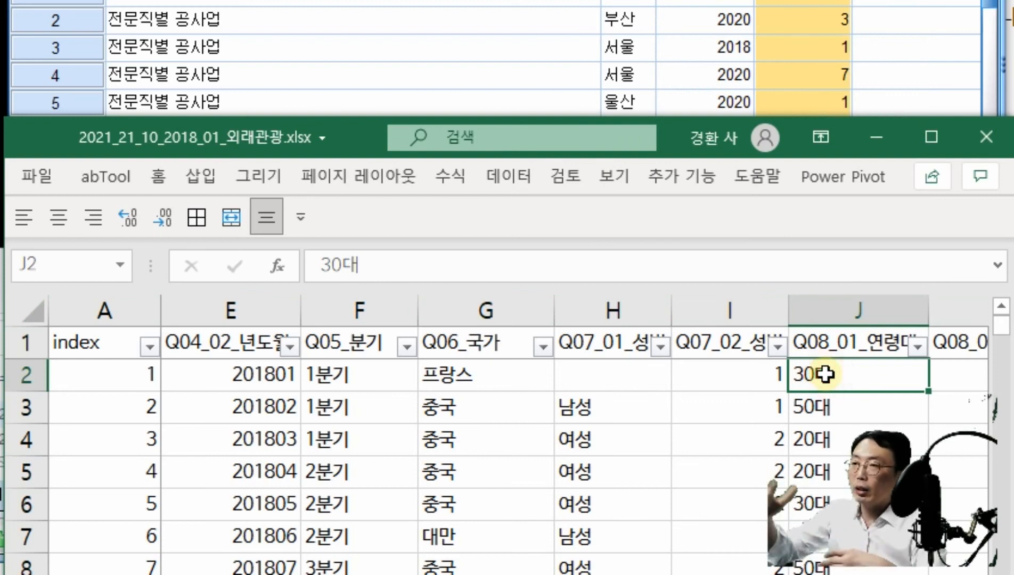
{"action": "left_click", "coordinate": [827, 469]}
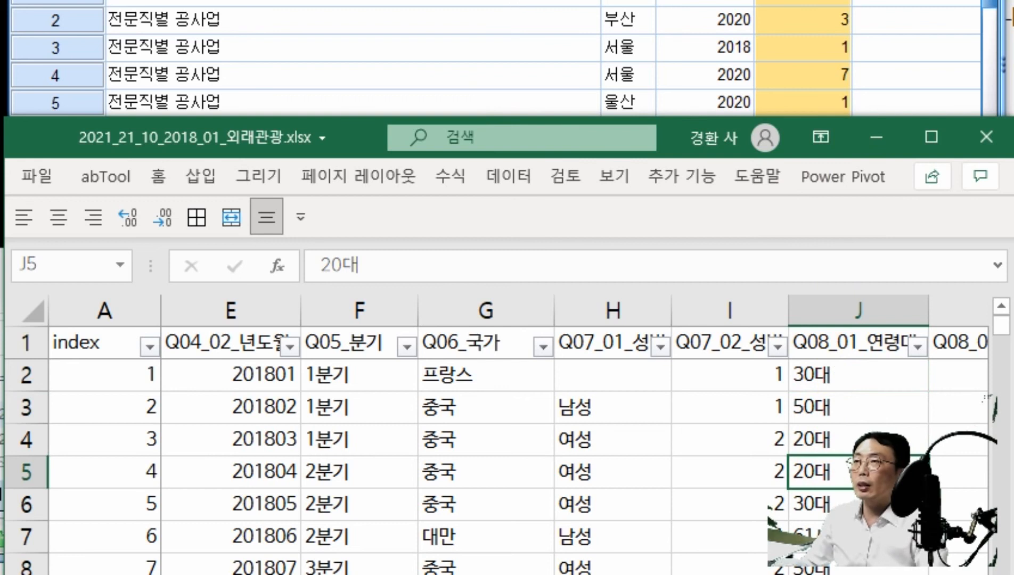
{"action": "left_click_drag", "start_coordinate": [355, 140], "coordinate": [375, 570]}
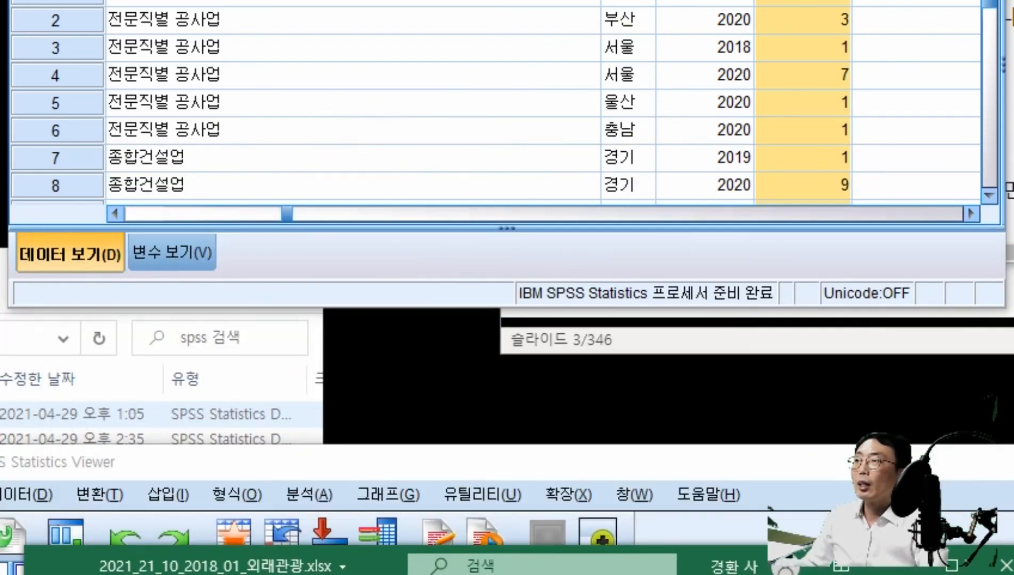
{"action": "left_click", "coordinate": [252, 0]}
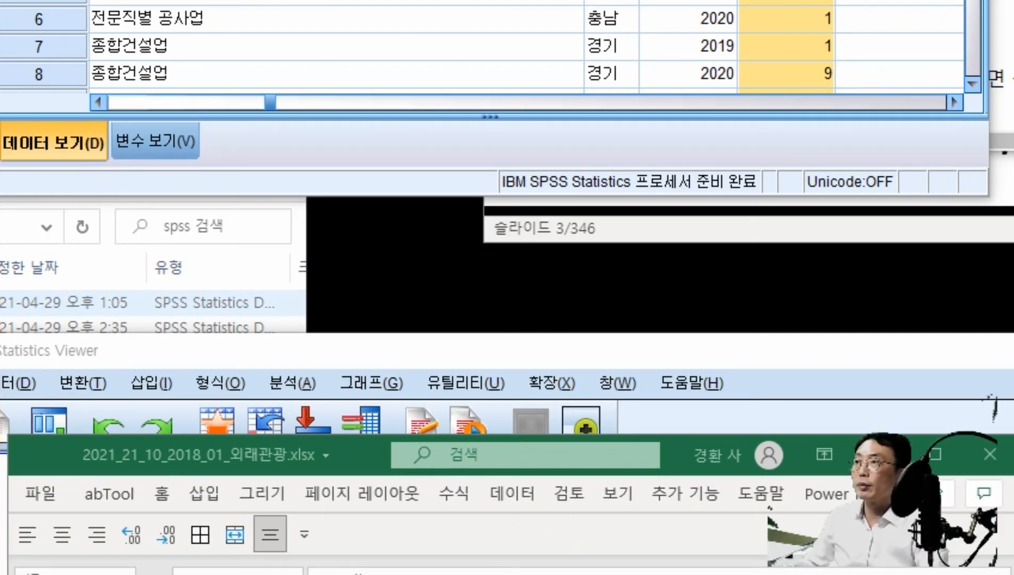
{"action": "left_click", "coordinate": [229, 0]}
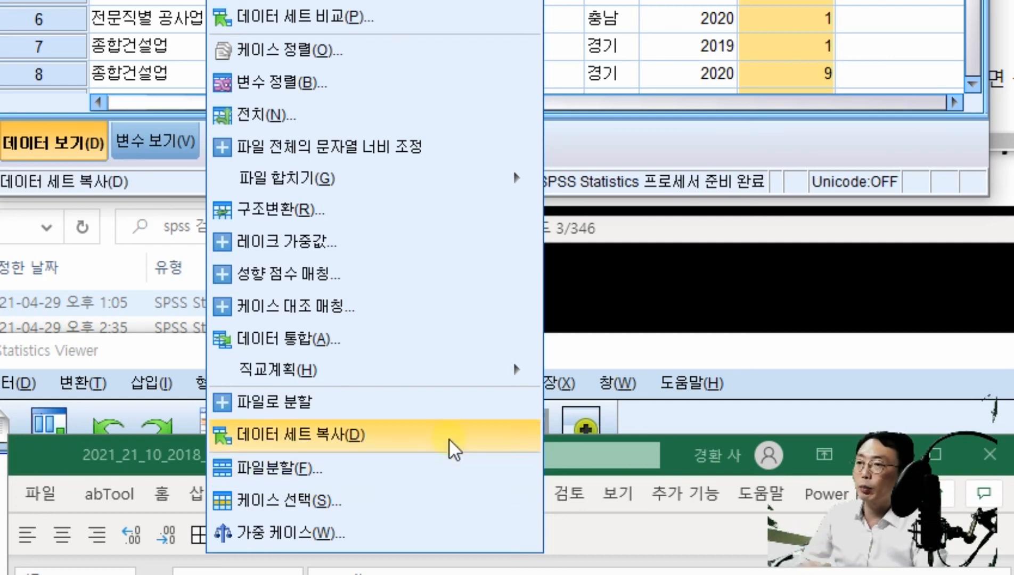
Bring the 외래관광 workbook back into view, select the Q08_01_연령대 column, and point out age-group cells J2 and J7.
{"action": "left_click", "coordinate": [689, 450]}
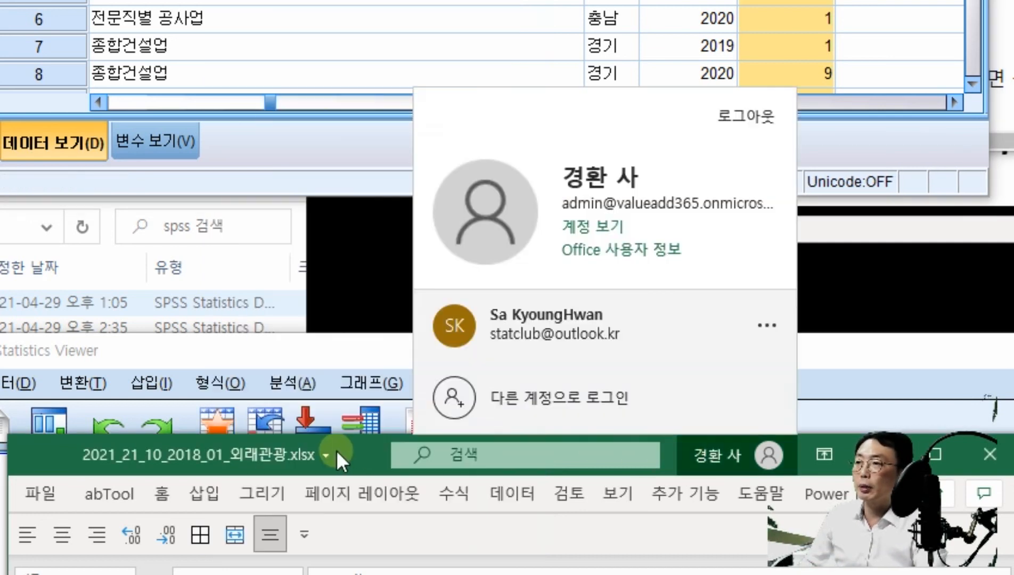
{"action": "left_click", "coordinate": [279, 457]}
{"action": "left_click_drag", "start_coordinate": [279, 456], "coordinate": [286, 13]}
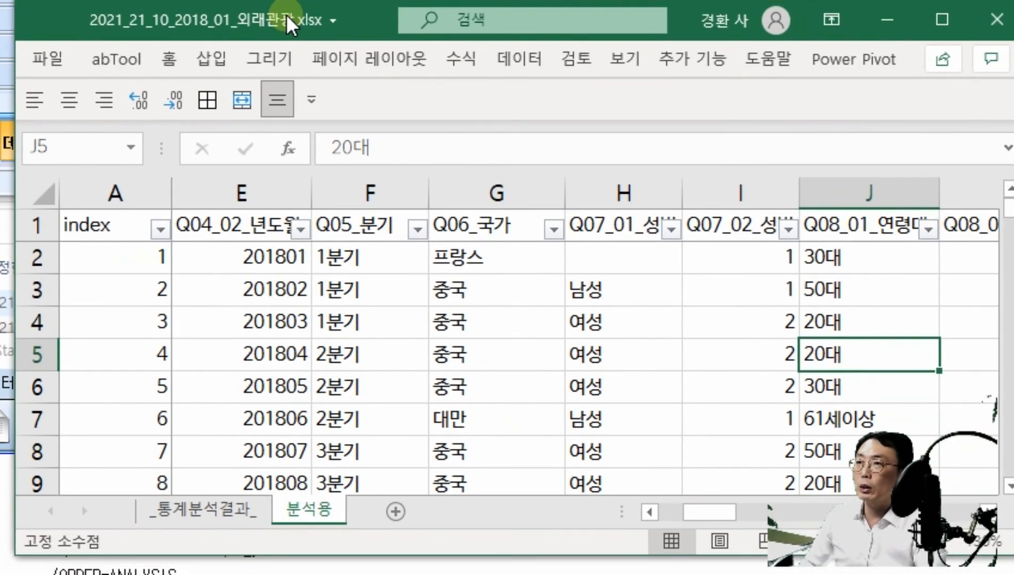
{"action": "left_click", "coordinate": [874, 192]}
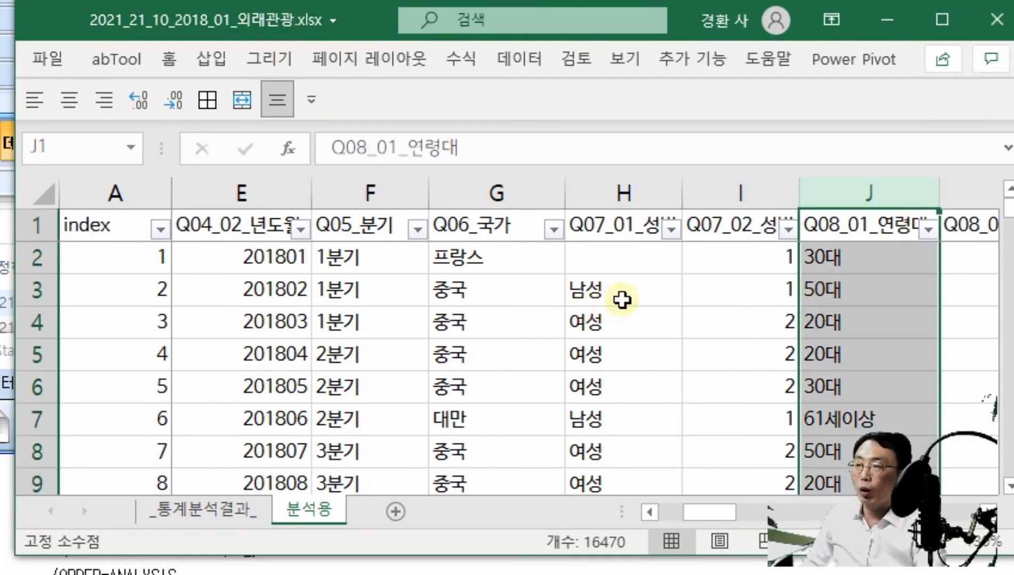
{"action": "left_click", "coordinate": [833, 269]}
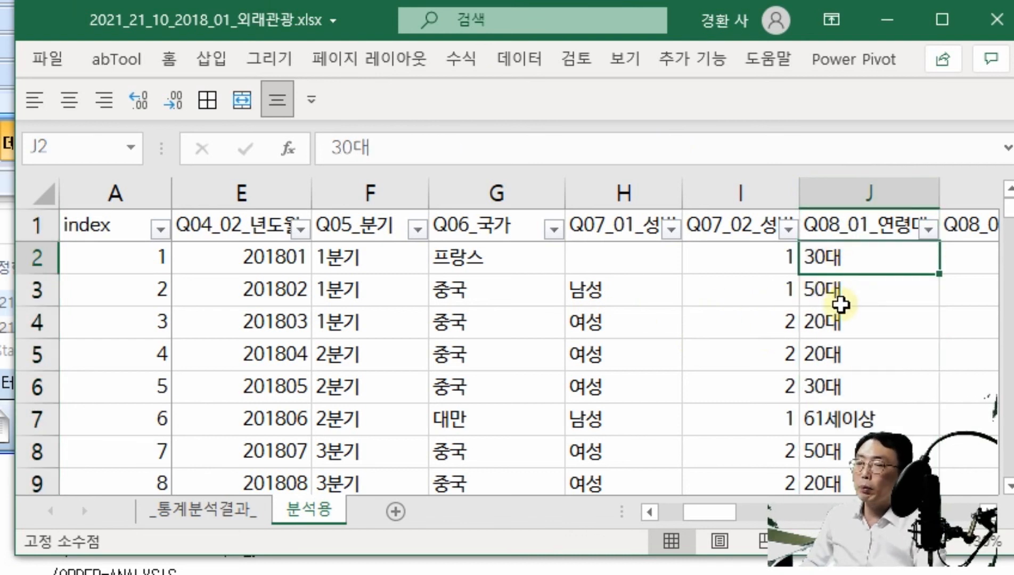
{"action": "left_click", "coordinate": [835, 427]}
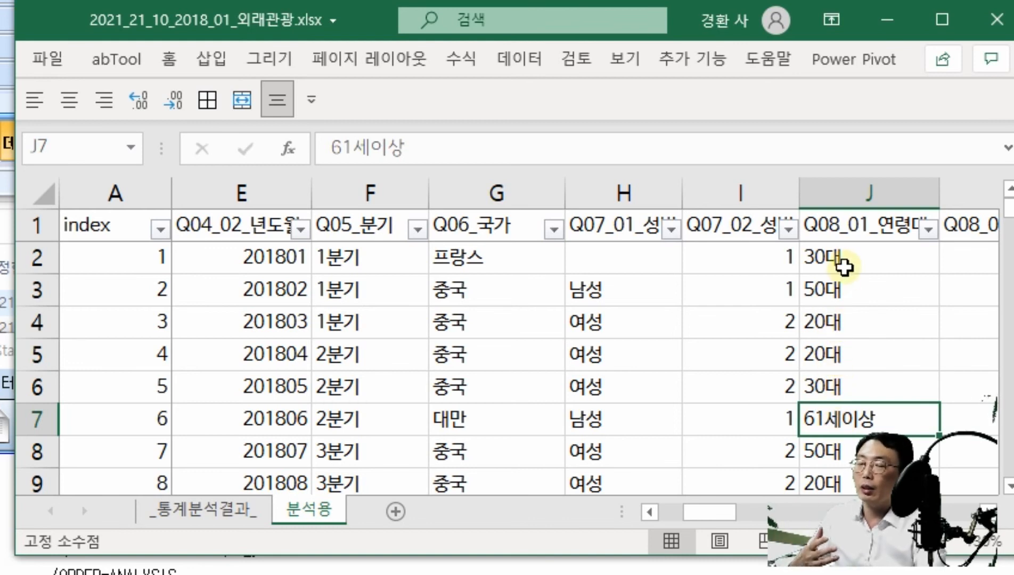
{"action": "left_click", "coordinate": [846, 259]}
{"action": "left_click", "coordinate": [837, 425]}
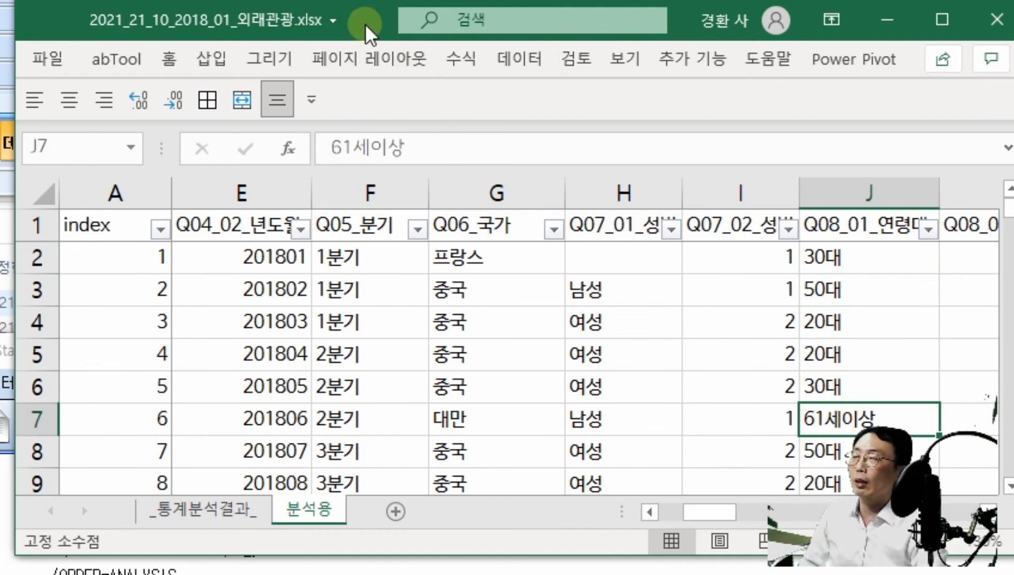
Move the workbook out of the way and look through the SPSS data (데이터) and transform (변환) commands.
{"action": "left_click_drag", "start_coordinate": [371, 35], "coordinate": [362, 574]}
{"action": "left_click", "coordinate": [229, 0]}
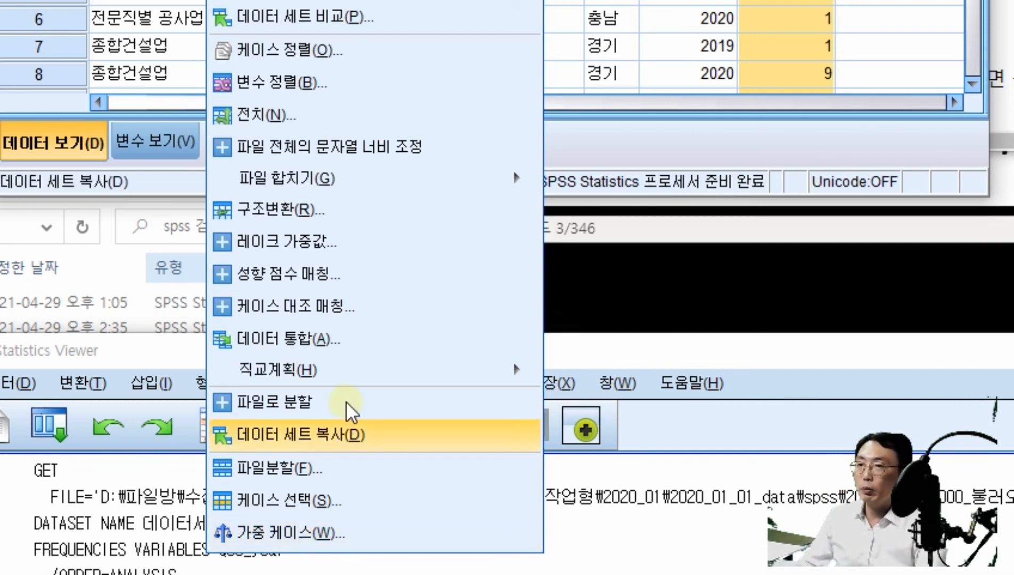
{"action": "mouse_move", "coordinate": [325, 1]}
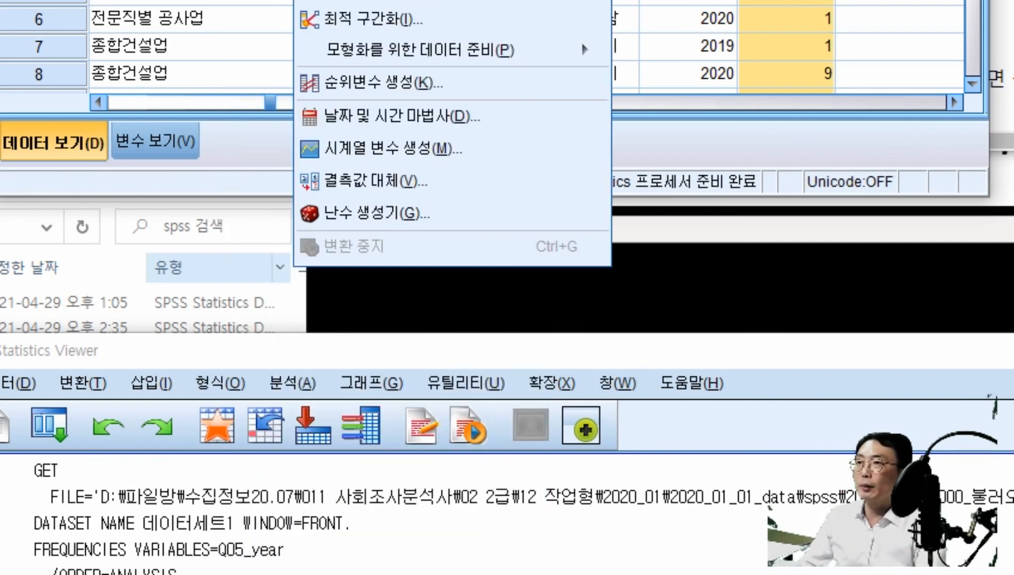
{"action": "left_click", "coordinate": [743, 22]}
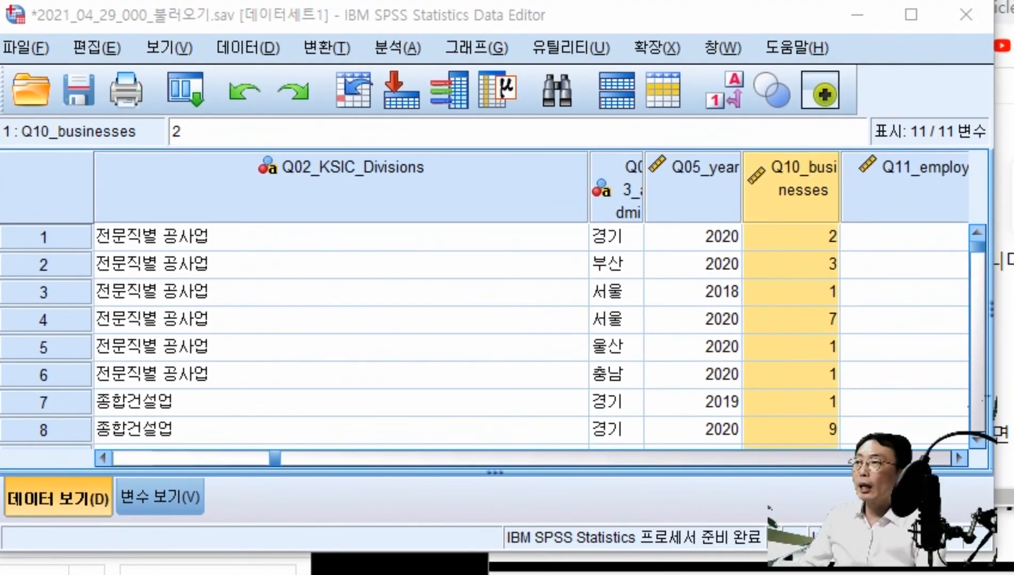
Examine the transform commands, especially 변수 계산 and 다른 변수로 코딩변경, with a brief switch to the Excel survey data and back.
{"action": "left_click", "coordinate": [335, 43]}
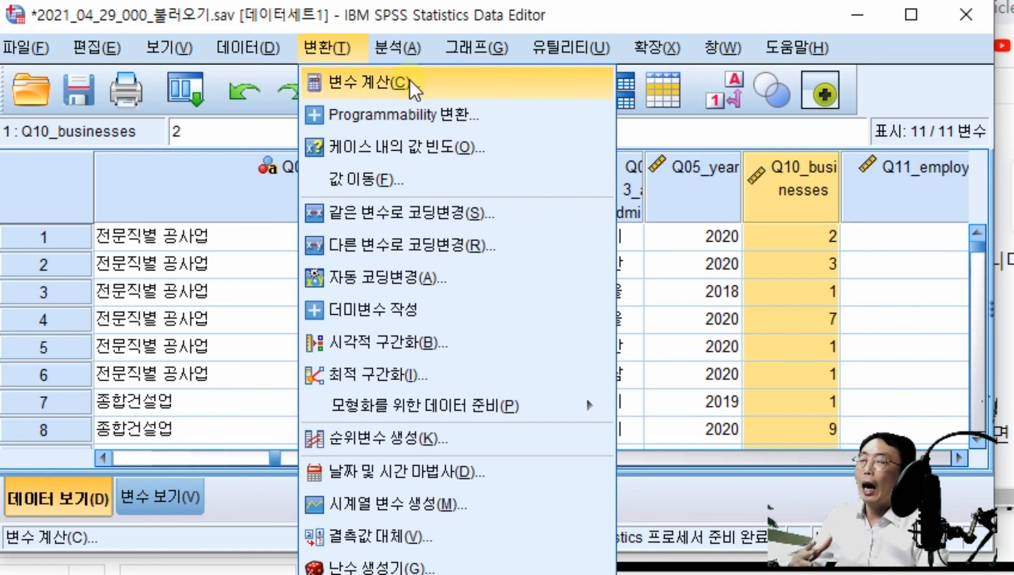
{"action": "left_click", "coordinate": [390, 247]}
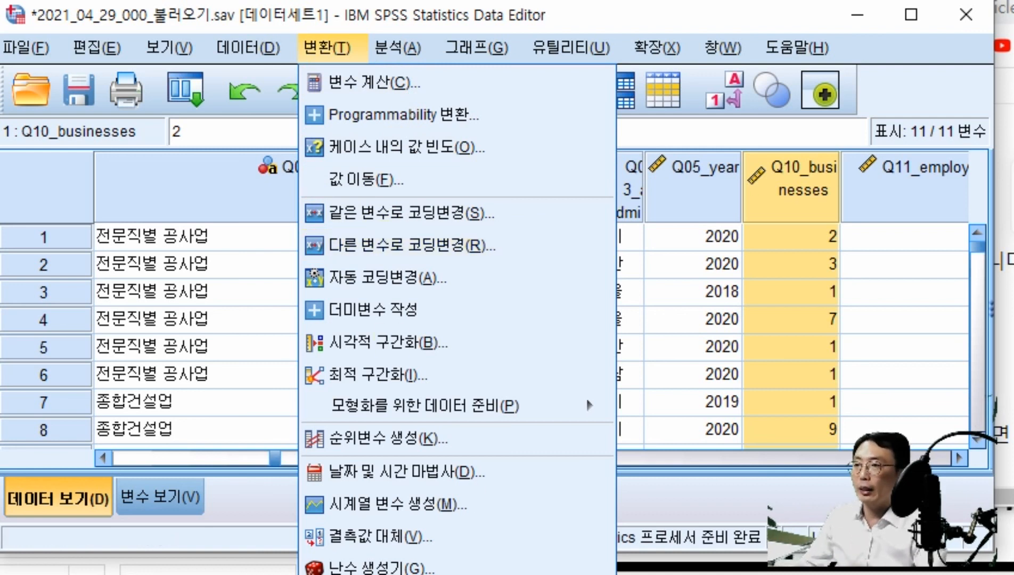
{"action": "key", "text": "alt+Tab"}
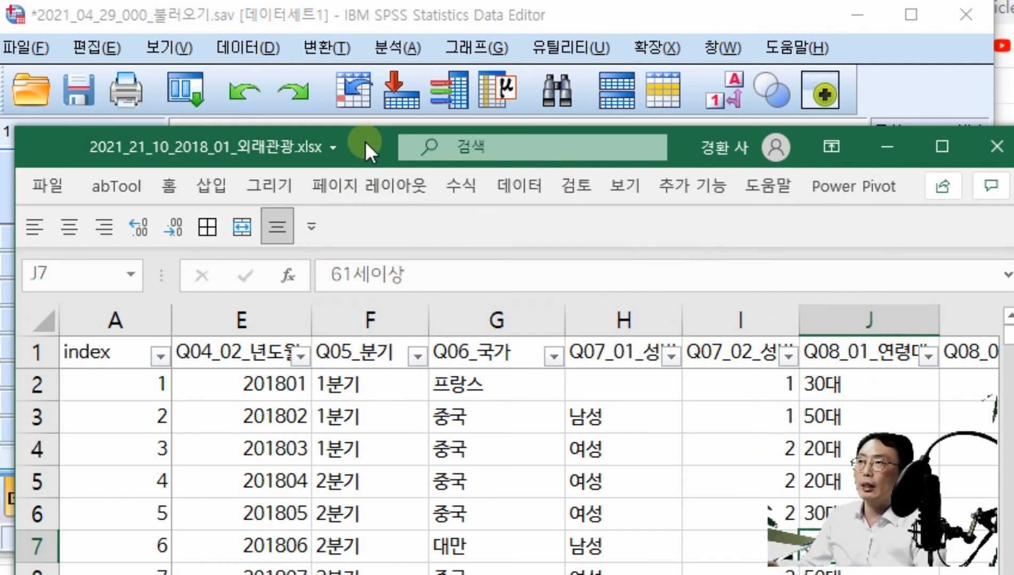
{"action": "left_click", "coordinate": [292, 122]}
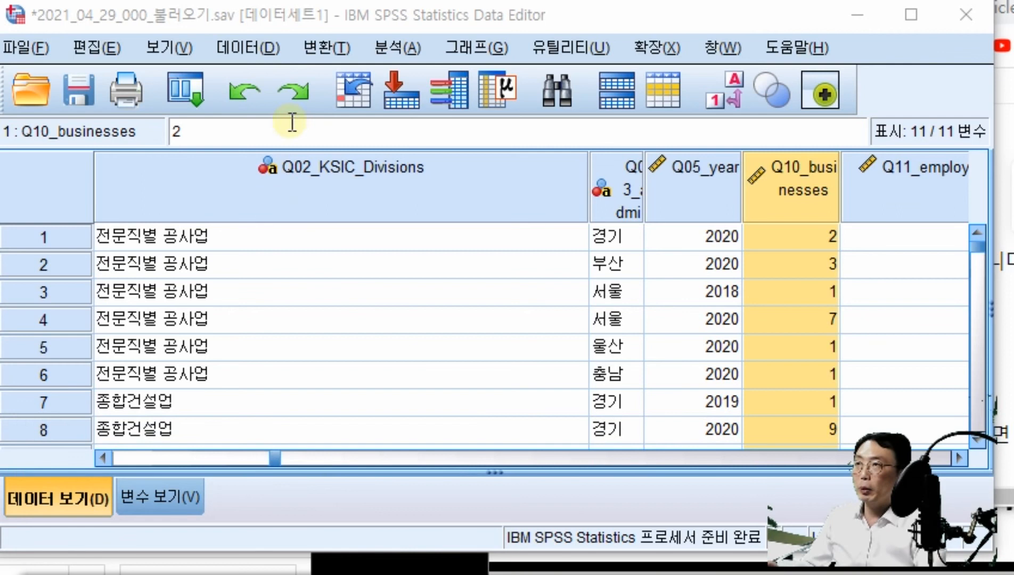
{"action": "left_click", "coordinate": [332, 45]}
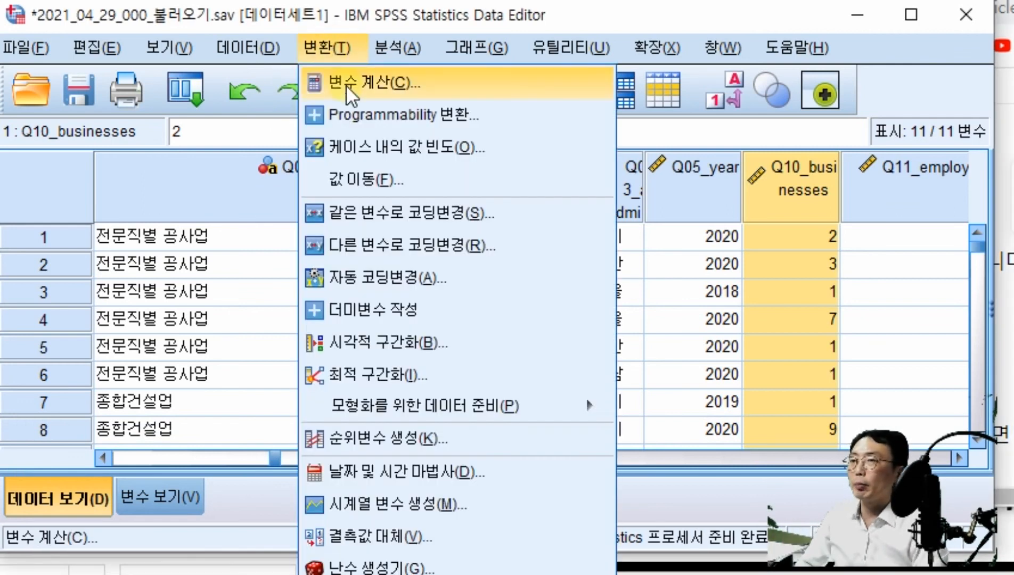
{"action": "left_click", "coordinate": [359, 245]}
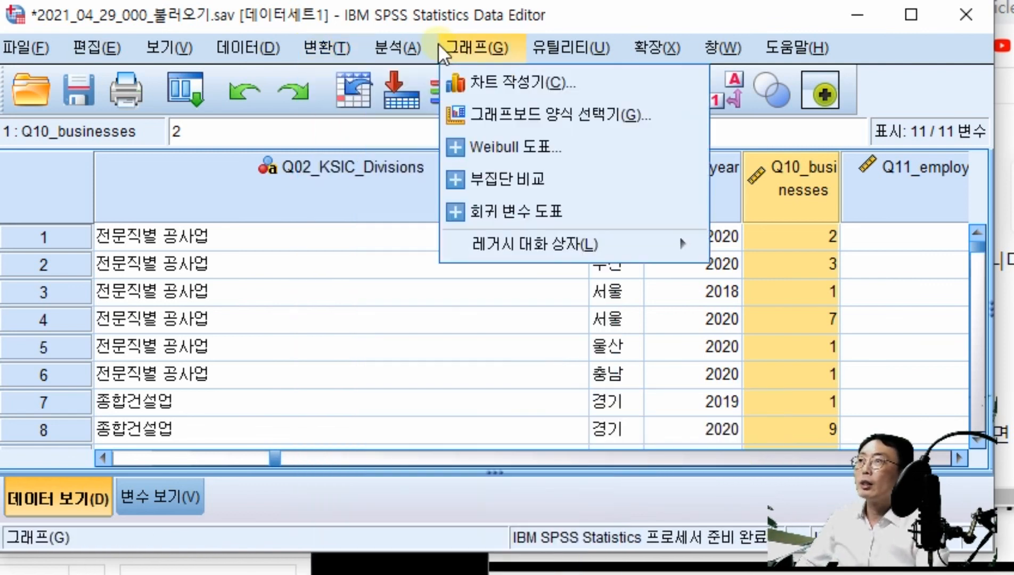
Look through the analysis (분석) commands from 보고서 and 표 to 분류분석, including 일반선형모형 > 일변량, 상관분석 and the 군집 methods.
{"action": "mouse_move", "coordinate": [402, 50]}
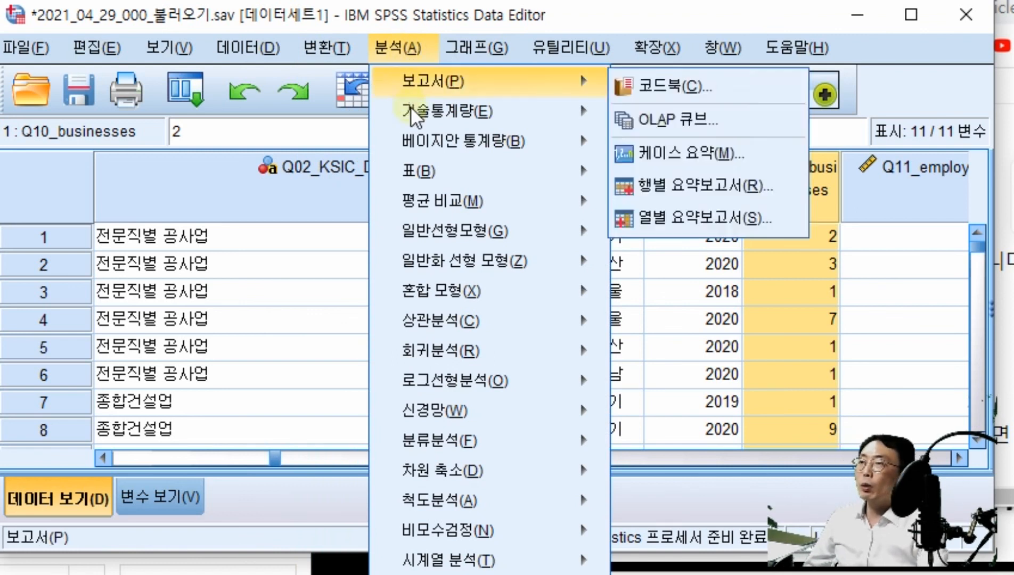
{"action": "mouse_move", "coordinate": [410, 110]}
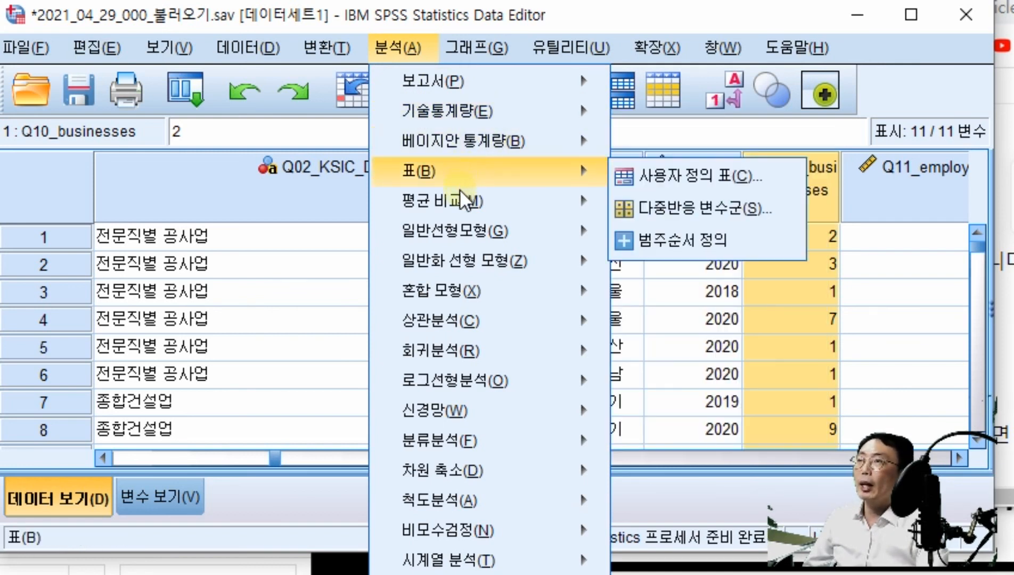
{"action": "mouse_move", "coordinate": [461, 197]}
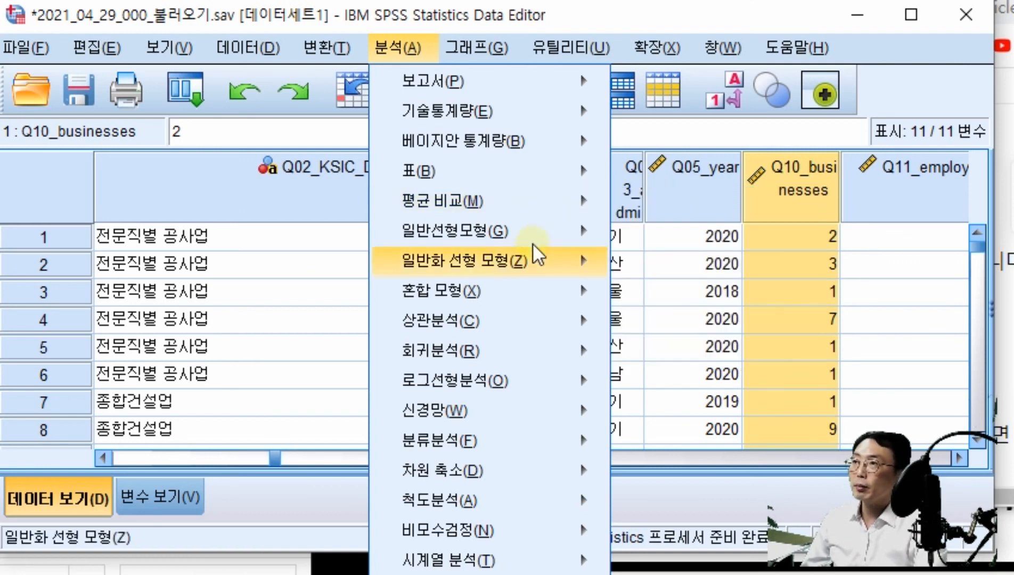
{"action": "mouse_move", "coordinate": [492, 238]}
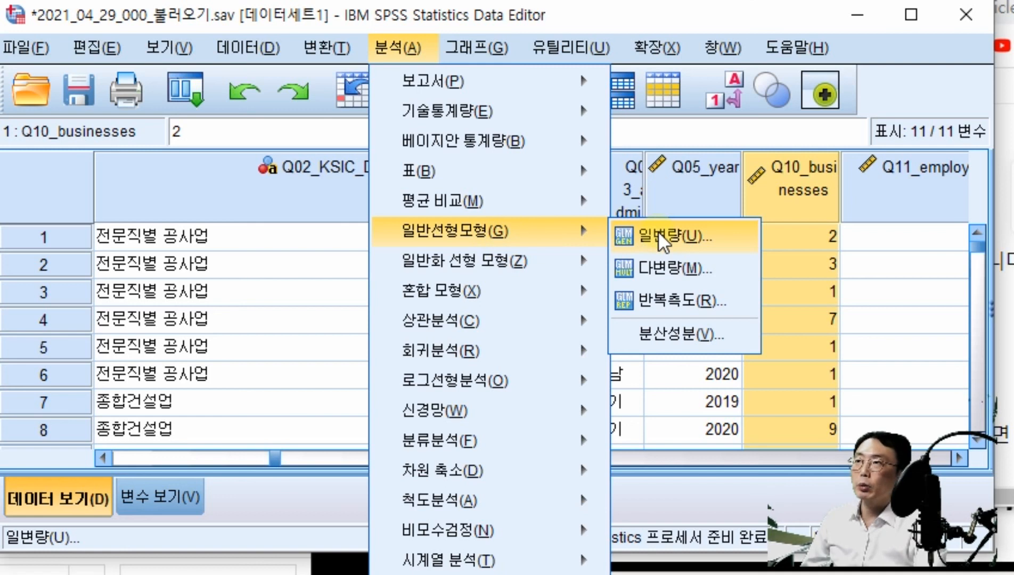
{"action": "mouse_move", "coordinate": [475, 319]}
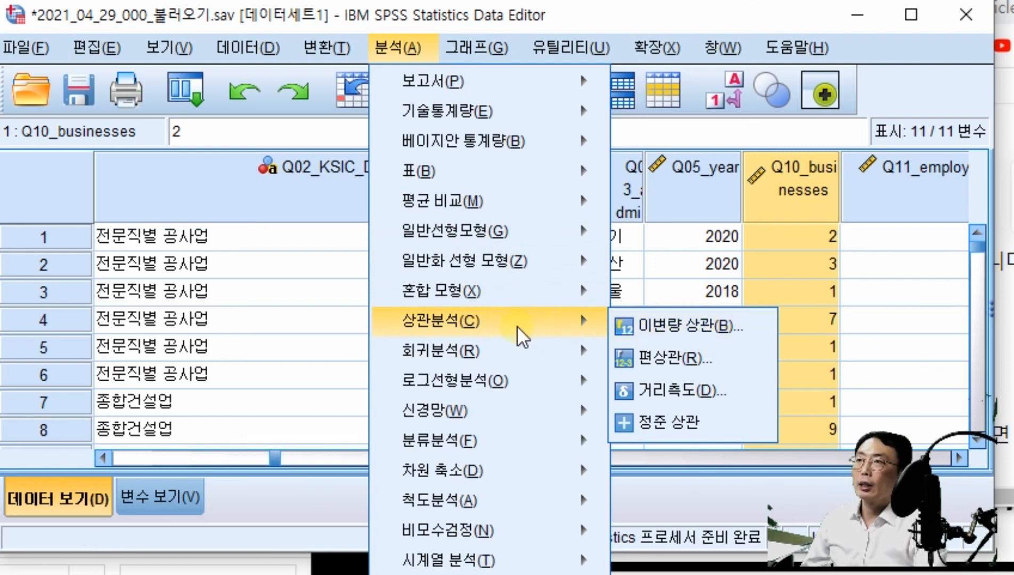
{"action": "mouse_move", "coordinate": [506, 352]}
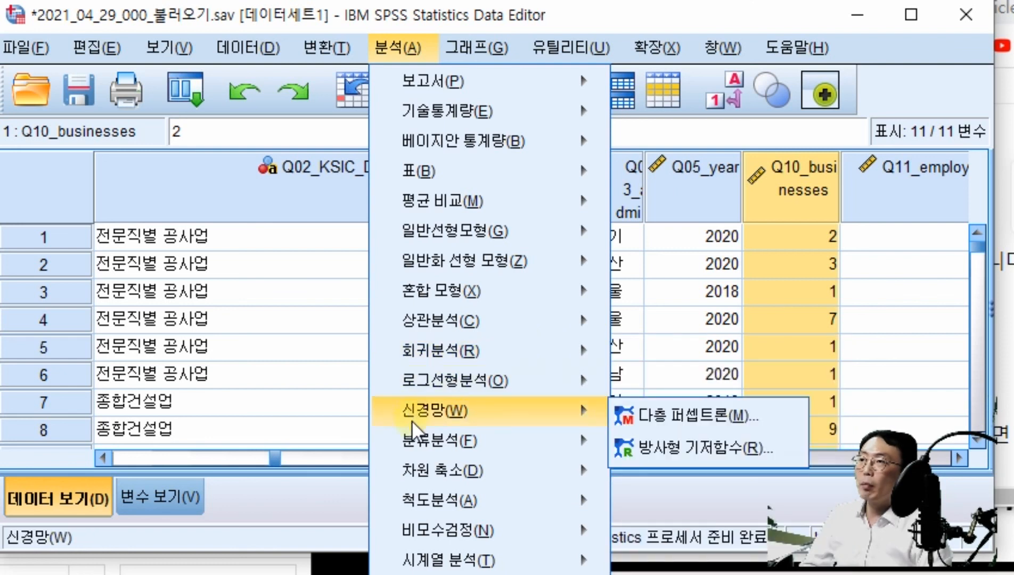
{"action": "mouse_move", "coordinate": [412, 440]}
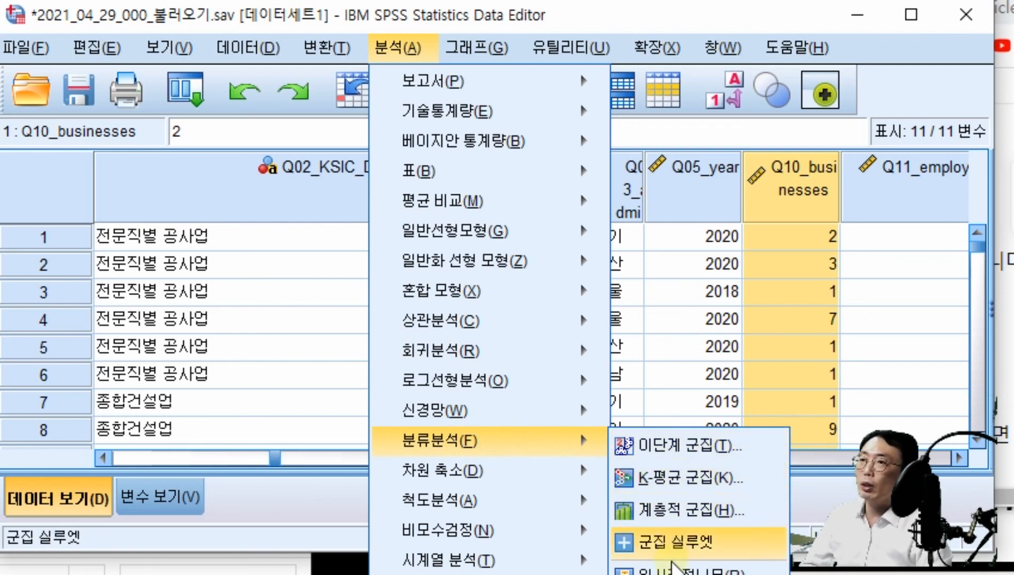
{"action": "mouse_move", "coordinate": [723, 48]}
{"action": "key", "text": "Escape"}
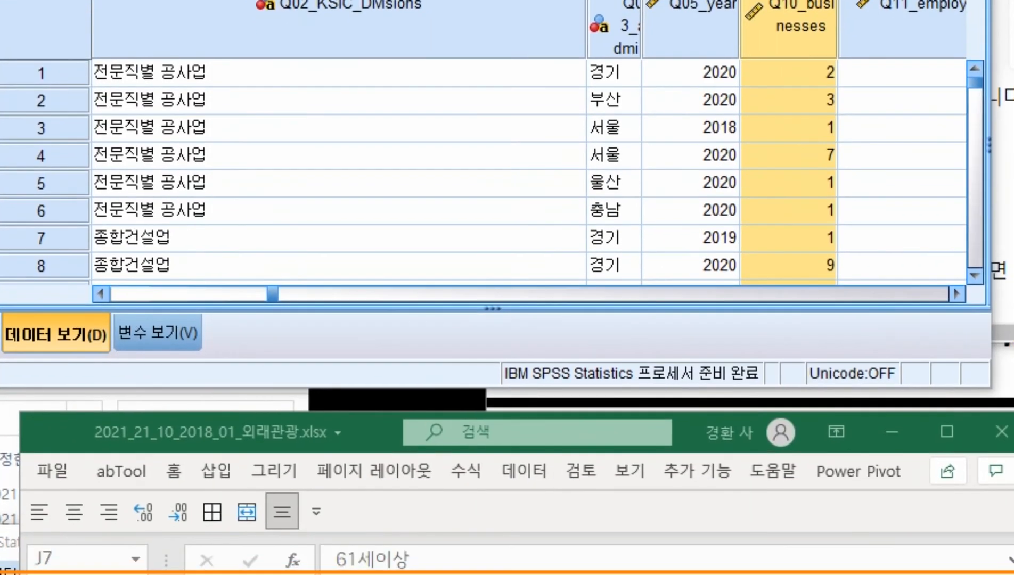
Examine the remaining analysis commands, covering 회귀분석, 분류분석, 요인분석 under 차원 축소, 신뢰도 분석 under 척도분석, and 생존분석.
{"action": "left_click", "coordinate": [391, 1]}
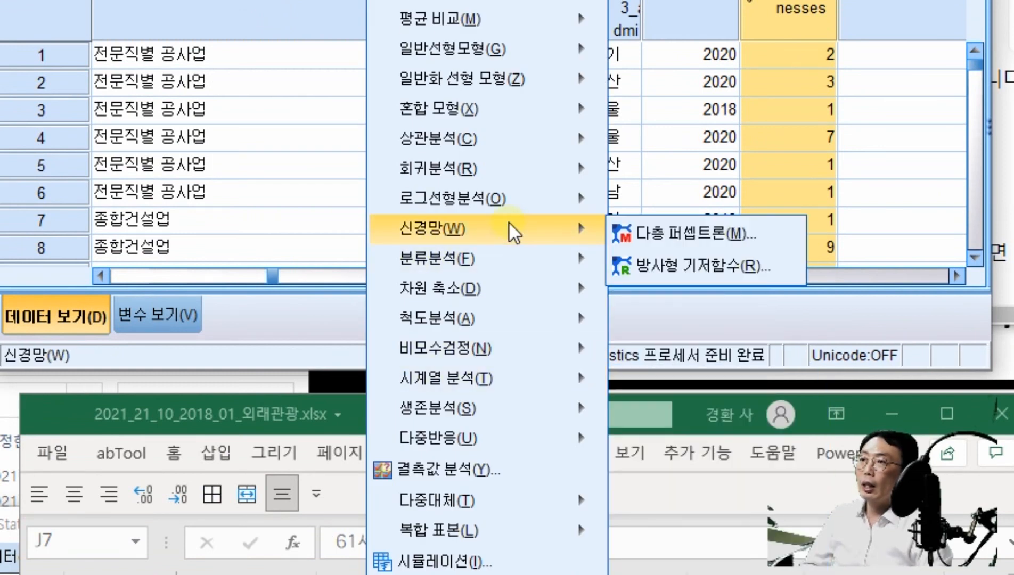
{"action": "mouse_move", "coordinate": [515, 203]}
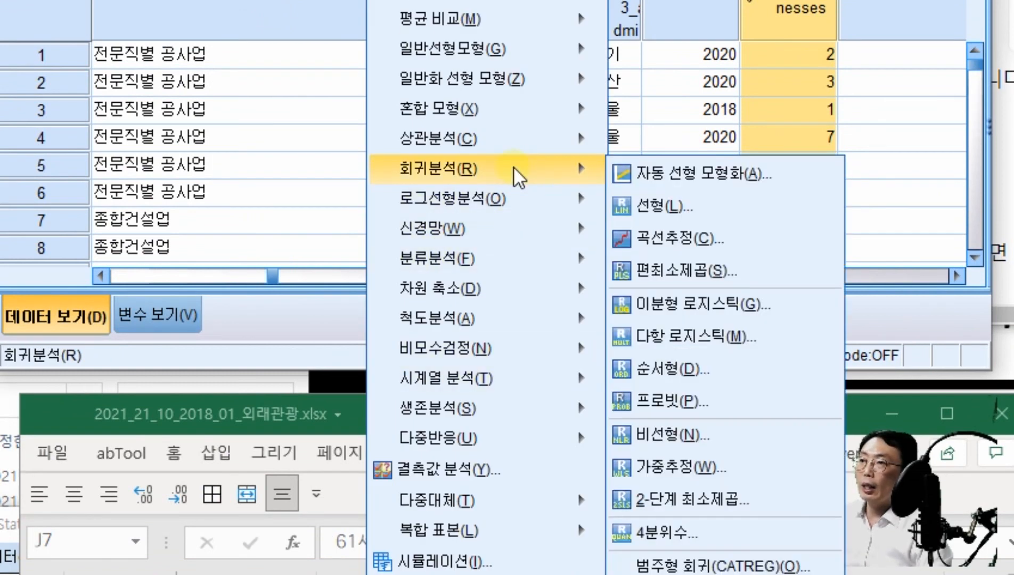
{"action": "mouse_move", "coordinate": [499, 257]}
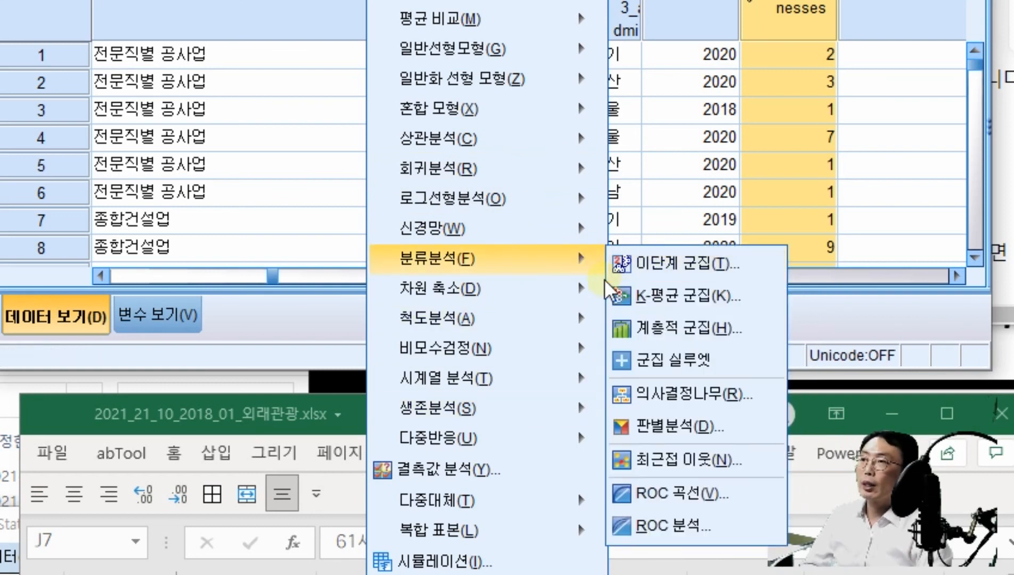
{"action": "mouse_move", "coordinate": [585, 288]}
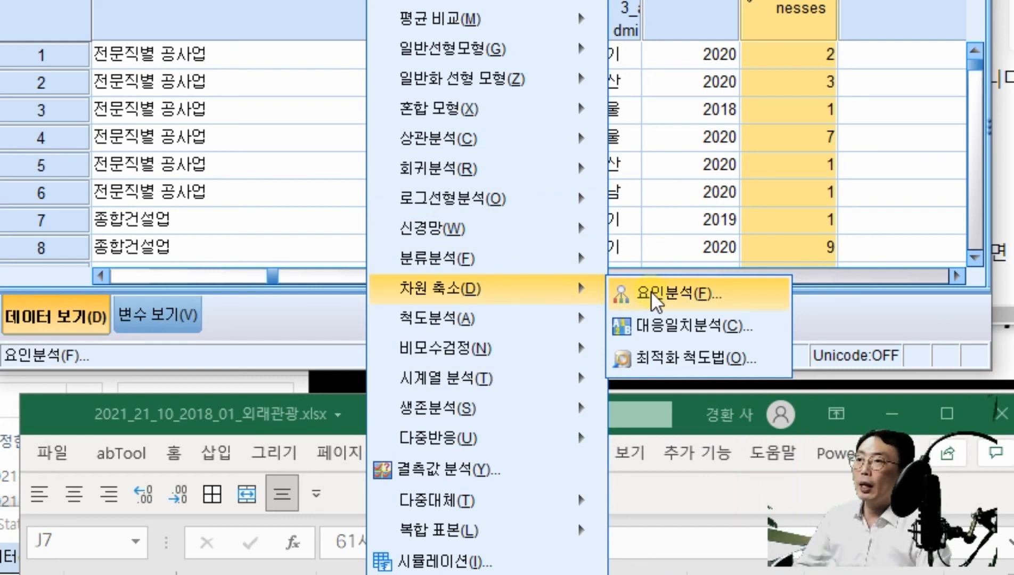
{"action": "mouse_move", "coordinate": [556, 322]}
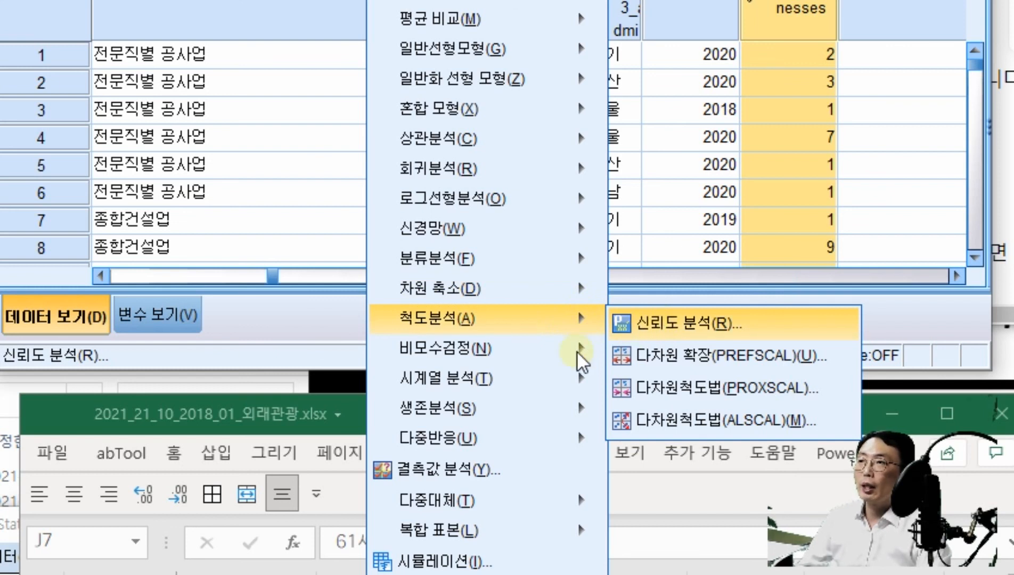
{"action": "mouse_move", "coordinate": [567, 356]}
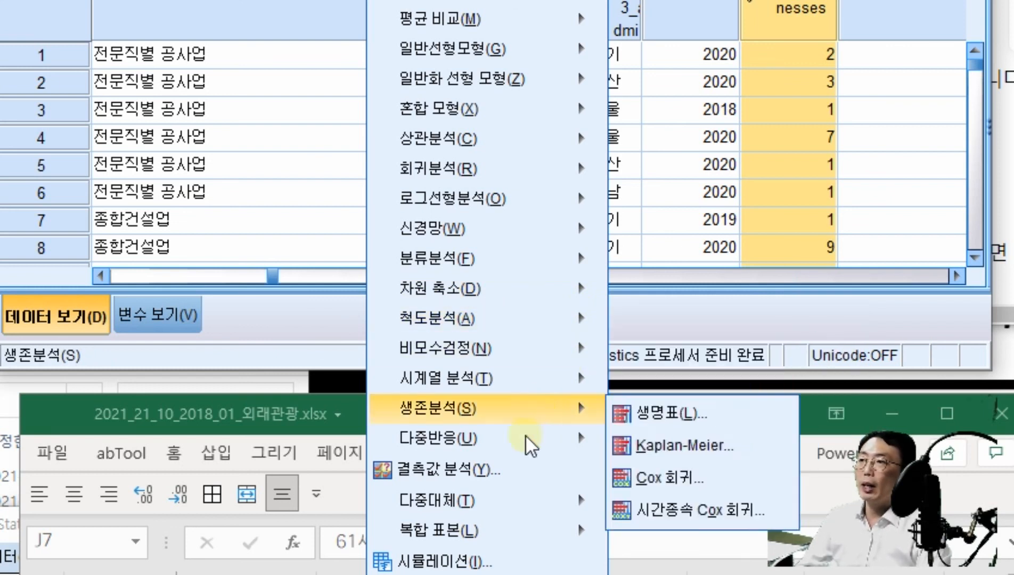
{"action": "mouse_move", "coordinate": [525, 436]}
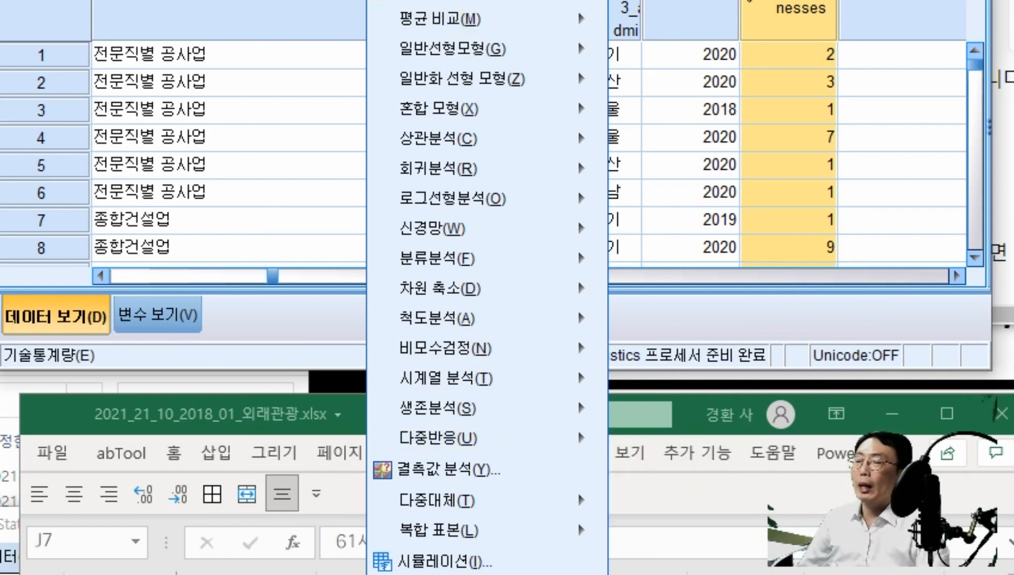
Review the analysis commands again, pointing out 평균 비교, 일반선형모형, 회귀분석, 시계열 분석 and 변수군 정의 under 다중반응.
{"action": "mouse_move", "coordinate": [450, 0]}
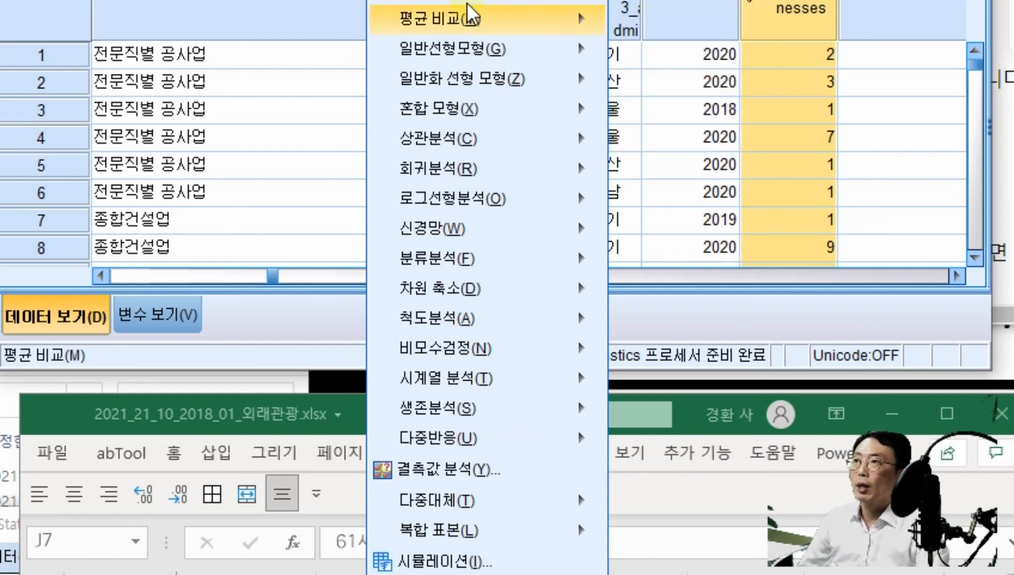
{"action": "mouse_move", "coordinate": [469, 18]}
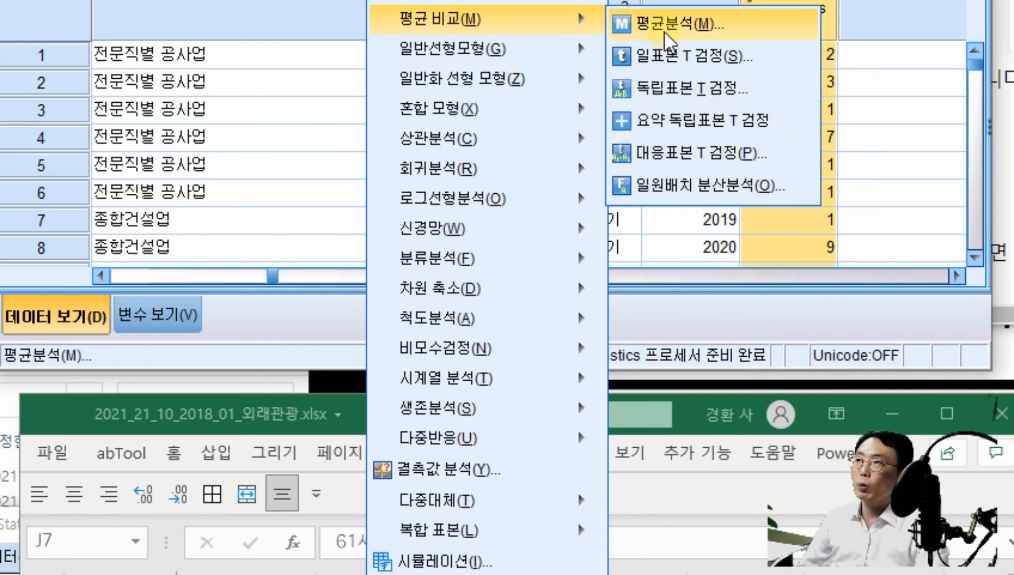
{"action": "mouse_move", "coordinate": [584, 55]}
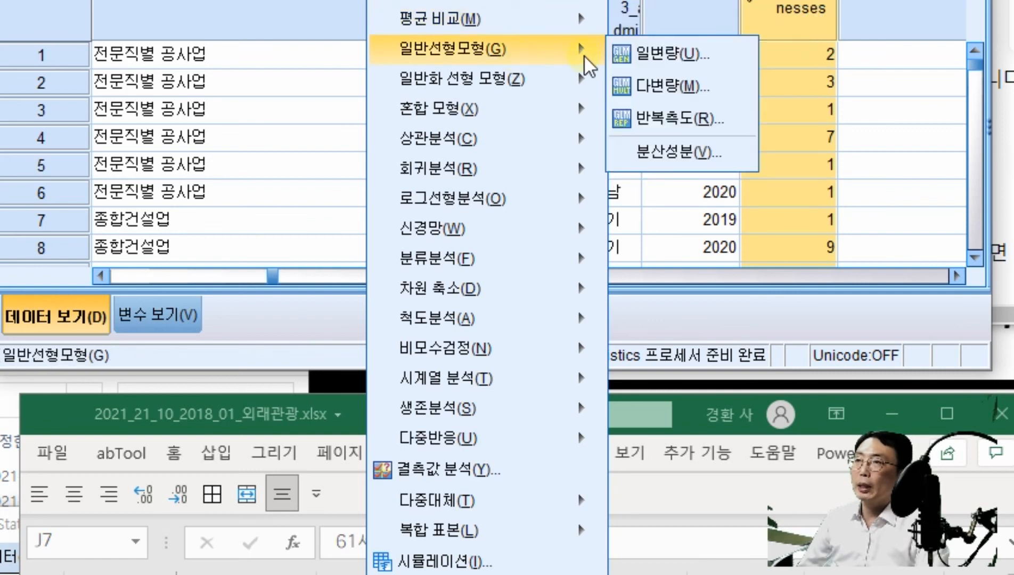
{"action": "mouse_move", "coordinate": [493, 144]}
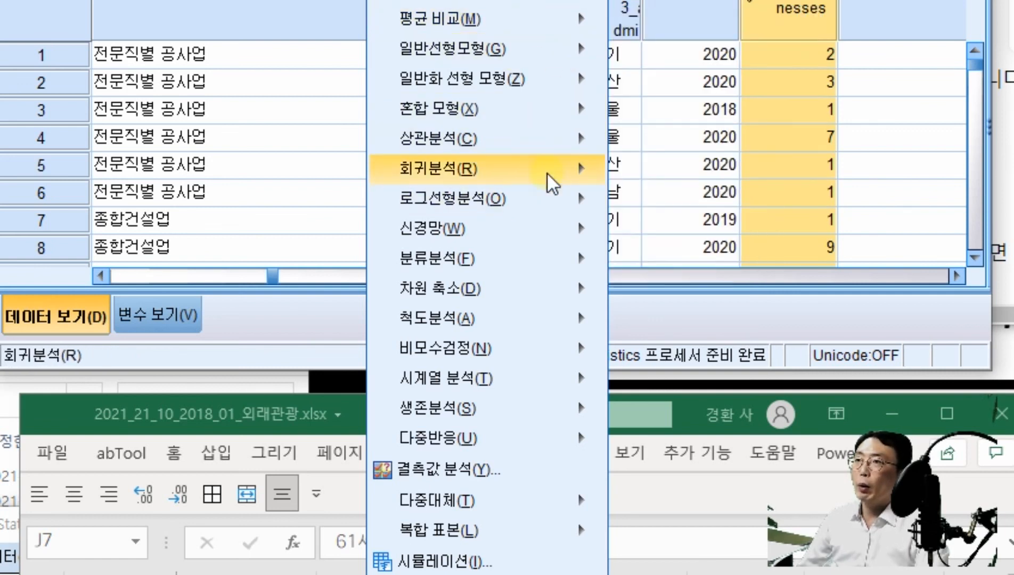
{"action": "mouse_move", "coordinate": [546, 170]}
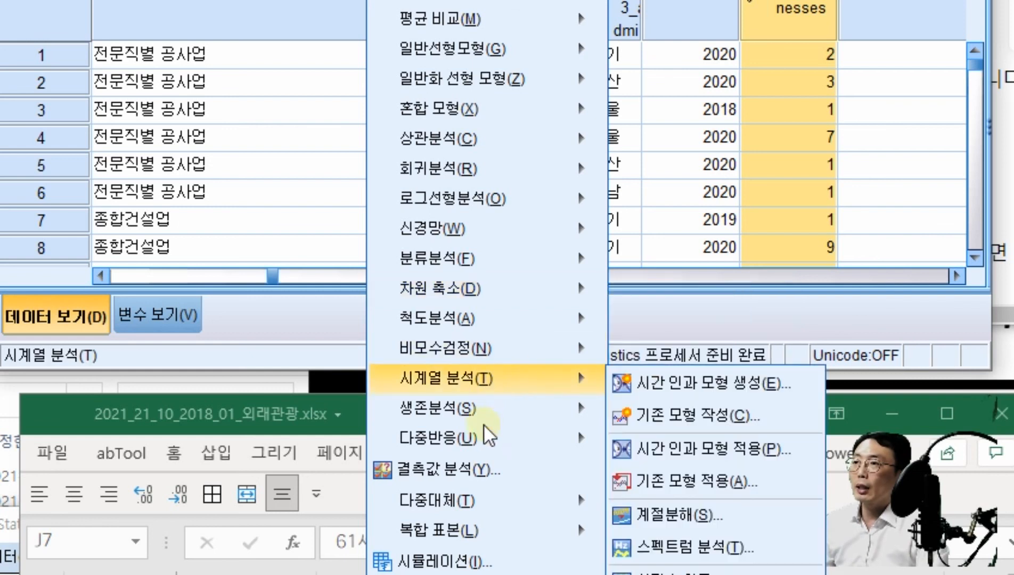
{"action": "mouse_move", "coordinate": [492, 436]}
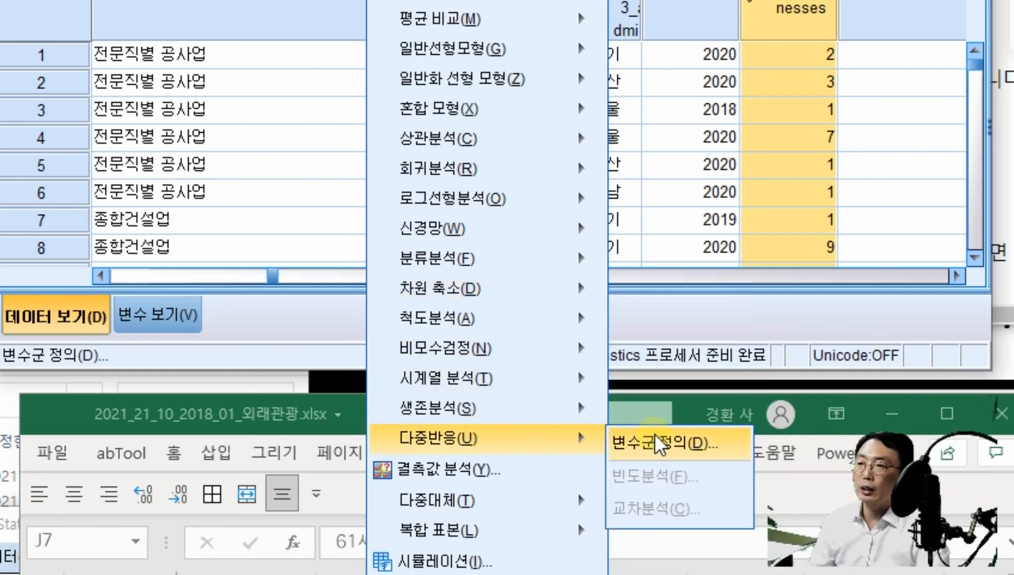